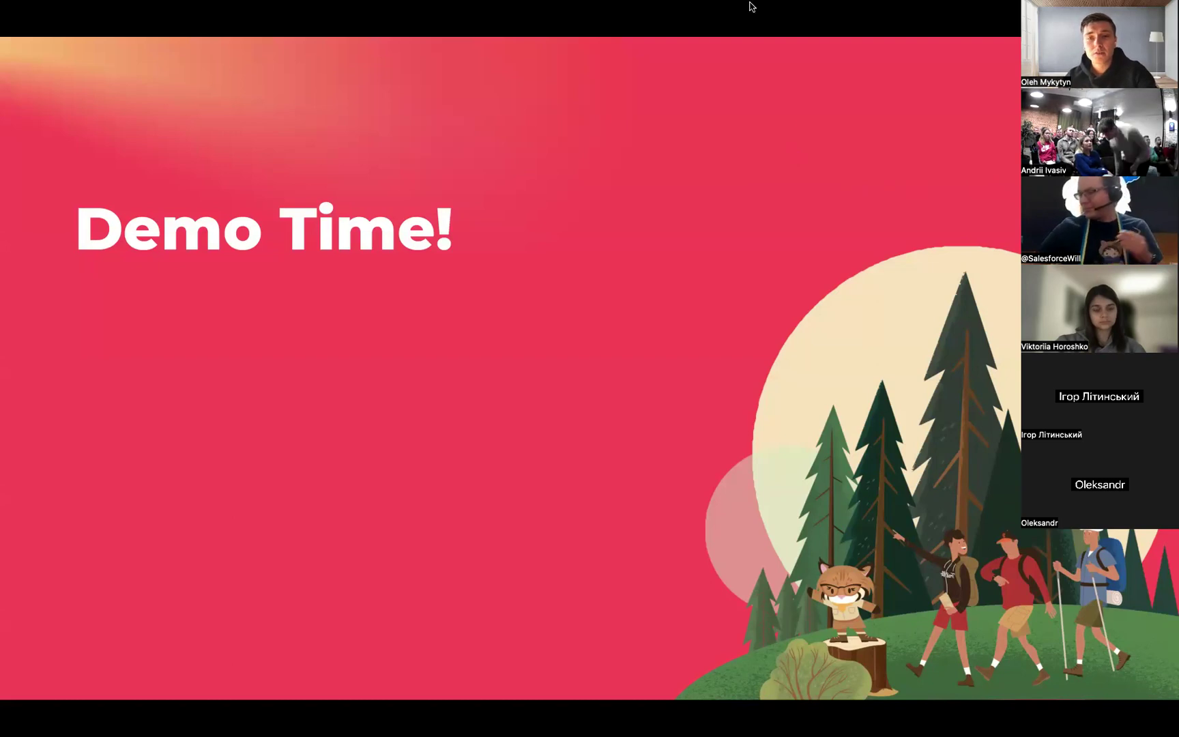
# Return to the Demo Time! slide and exit the slideshow to the slide editor.
pyautogui.moveTo(751, 7)
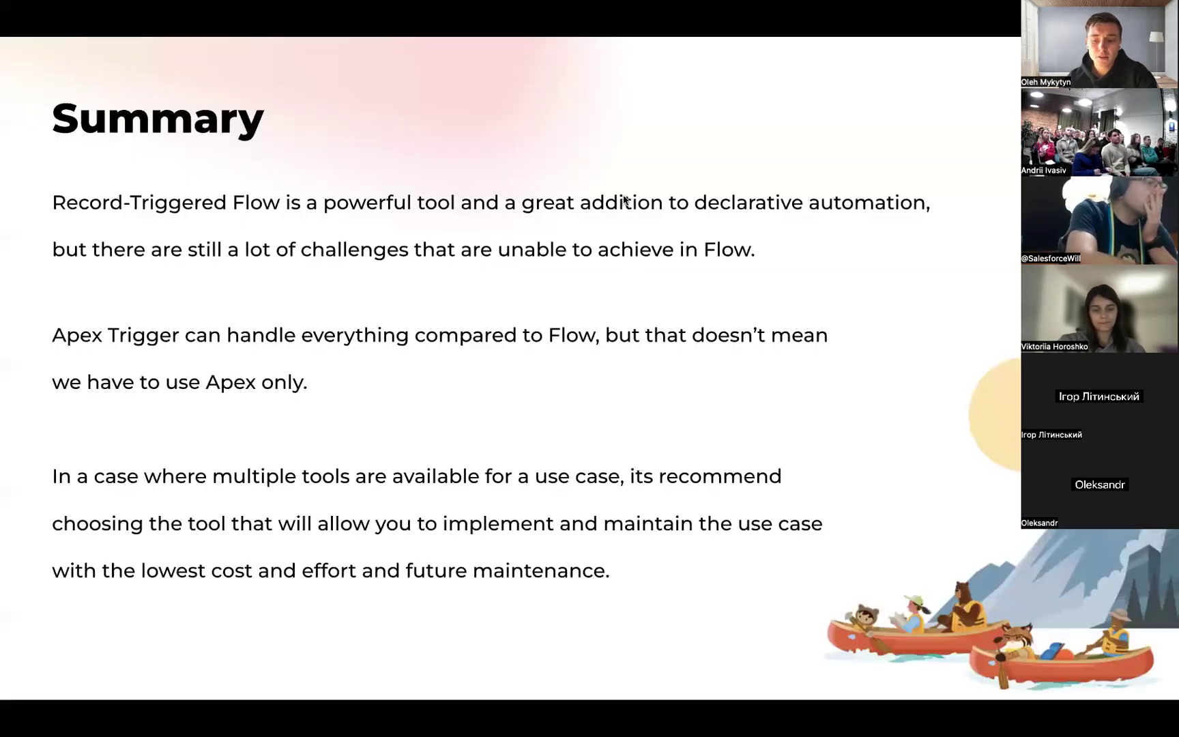
pyautogui.press('Left')
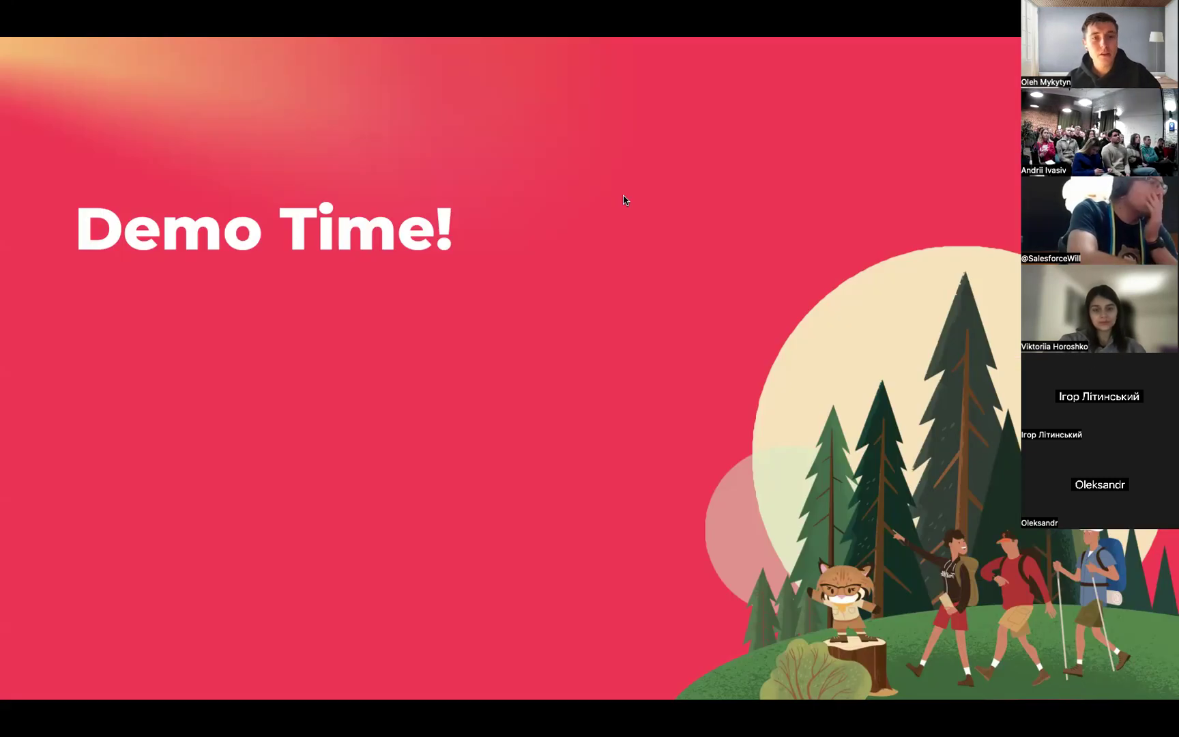
pyautogui.press('Escape')
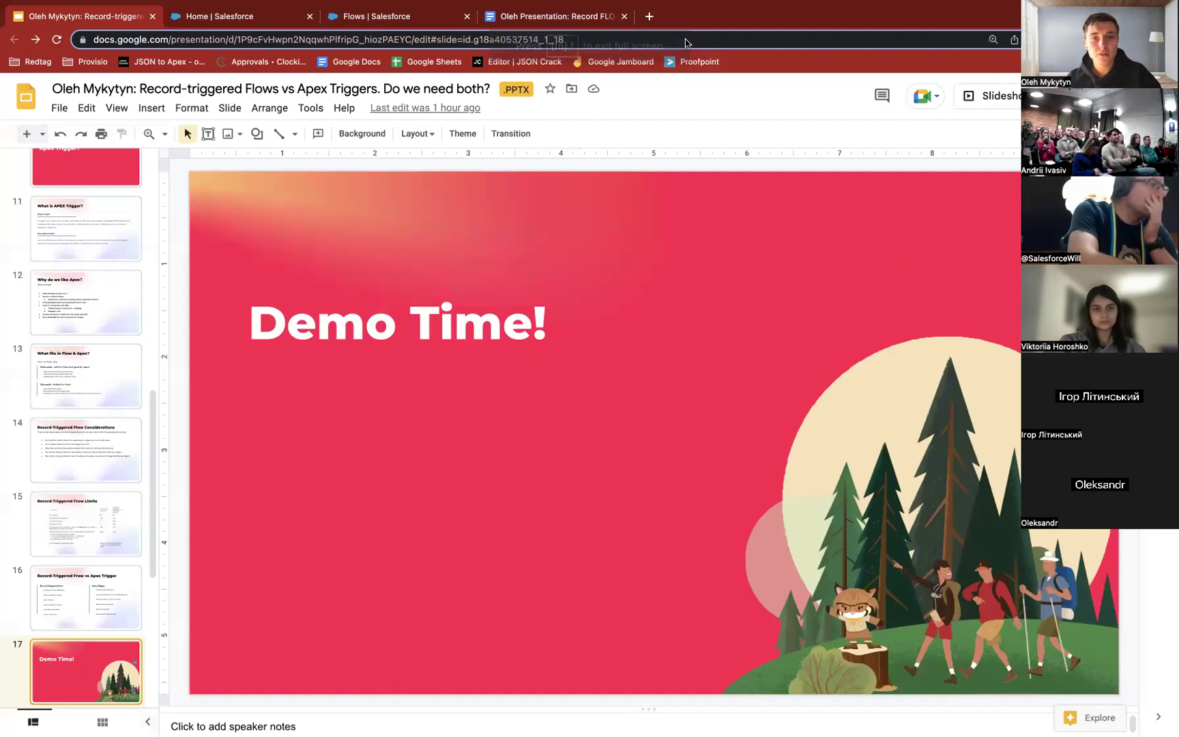
# Leave browser full screen and open the Set Opportunity Priority Based On Amount flow from the Flows tab.
pyautogui.press('ctrl+super+f')
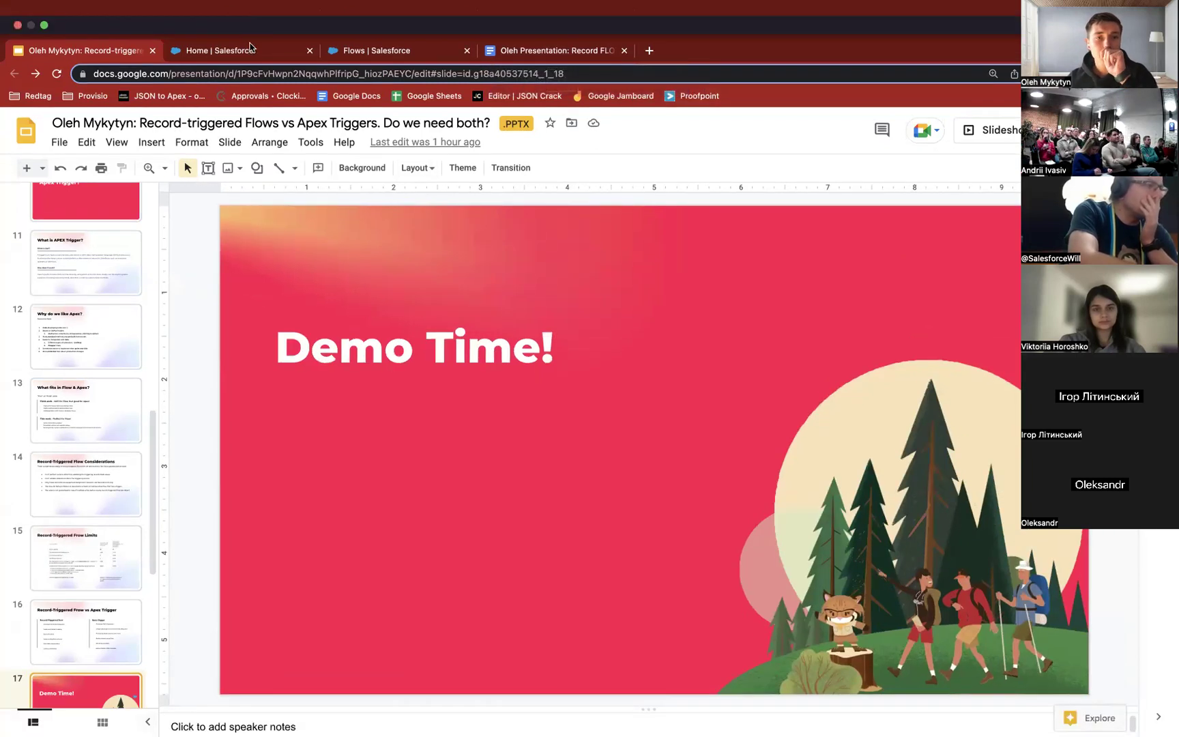
pyautogui.click(346, 51)
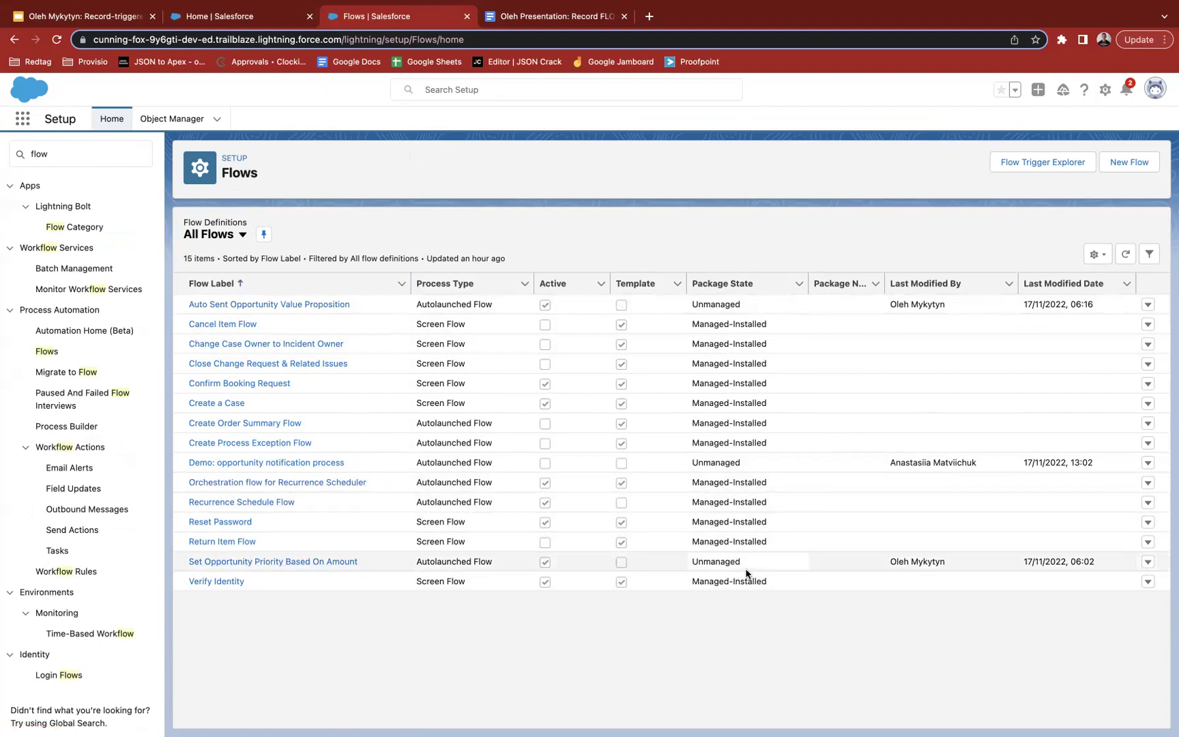
pyautogui.click(304, 562)
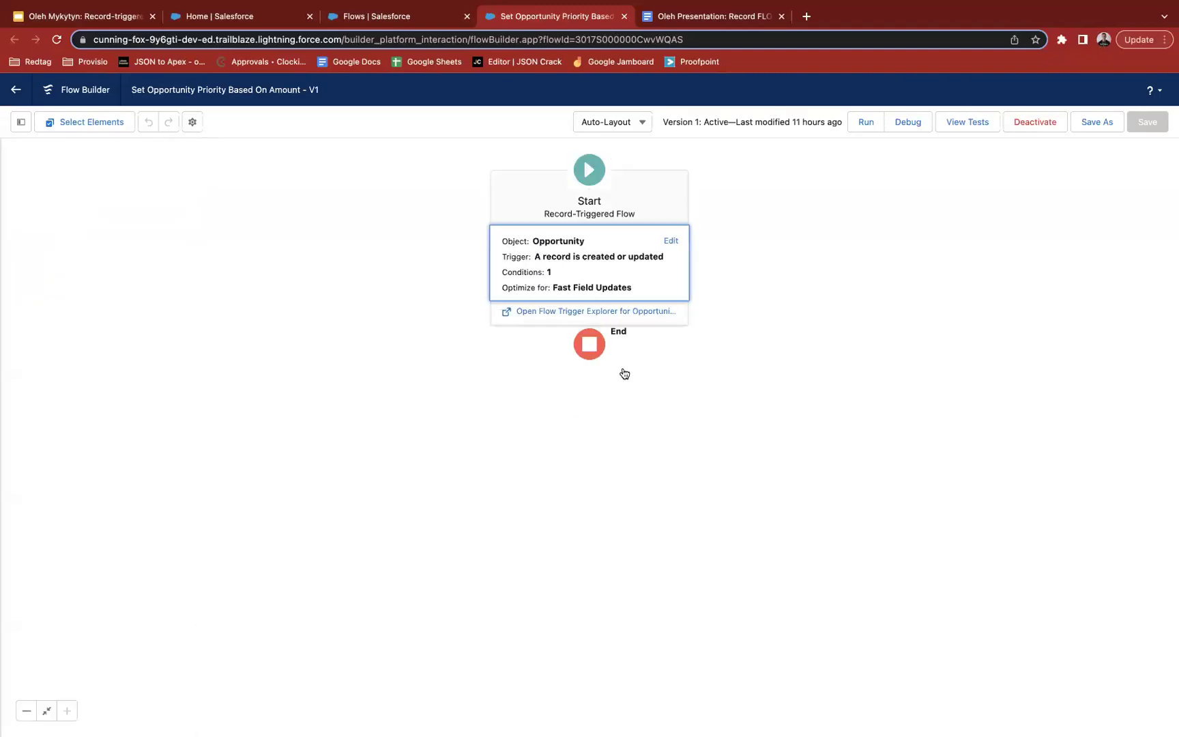
# Deactivate the Set Opportunity Priority Based On Amount flow and start a New Flow from the Flows list.
pyautogui.click(1053, 130)
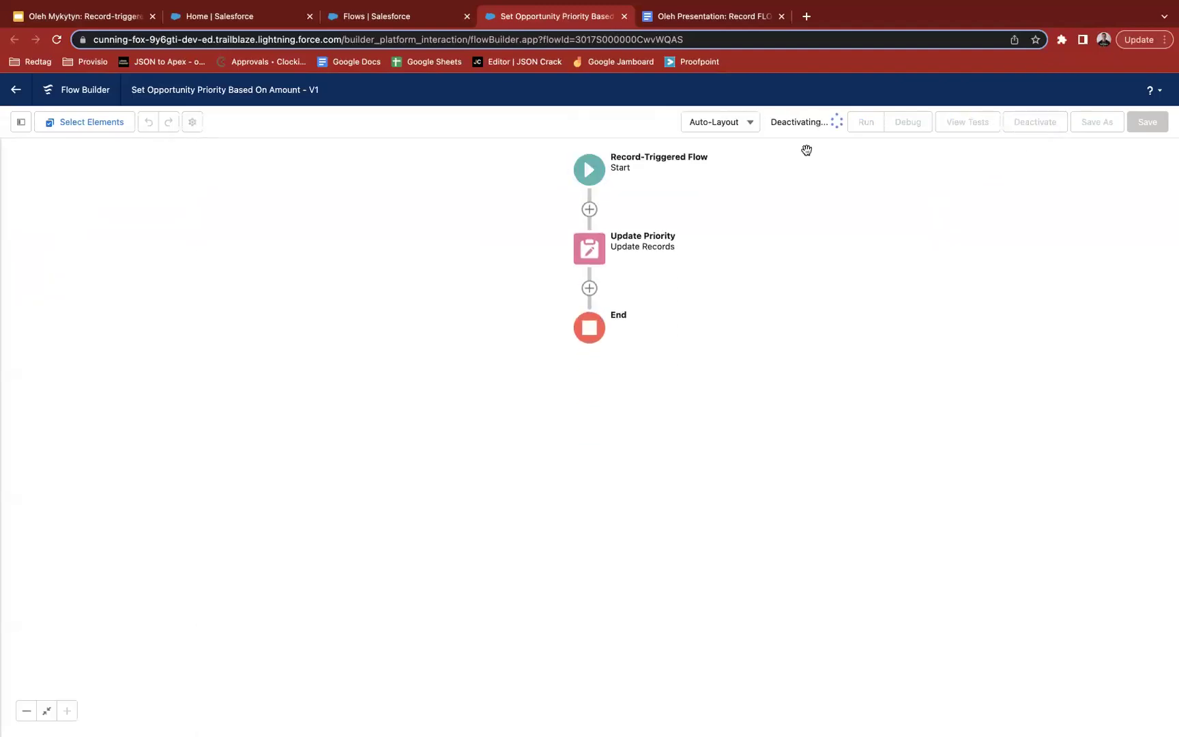
pyautogui.click(16, 89)
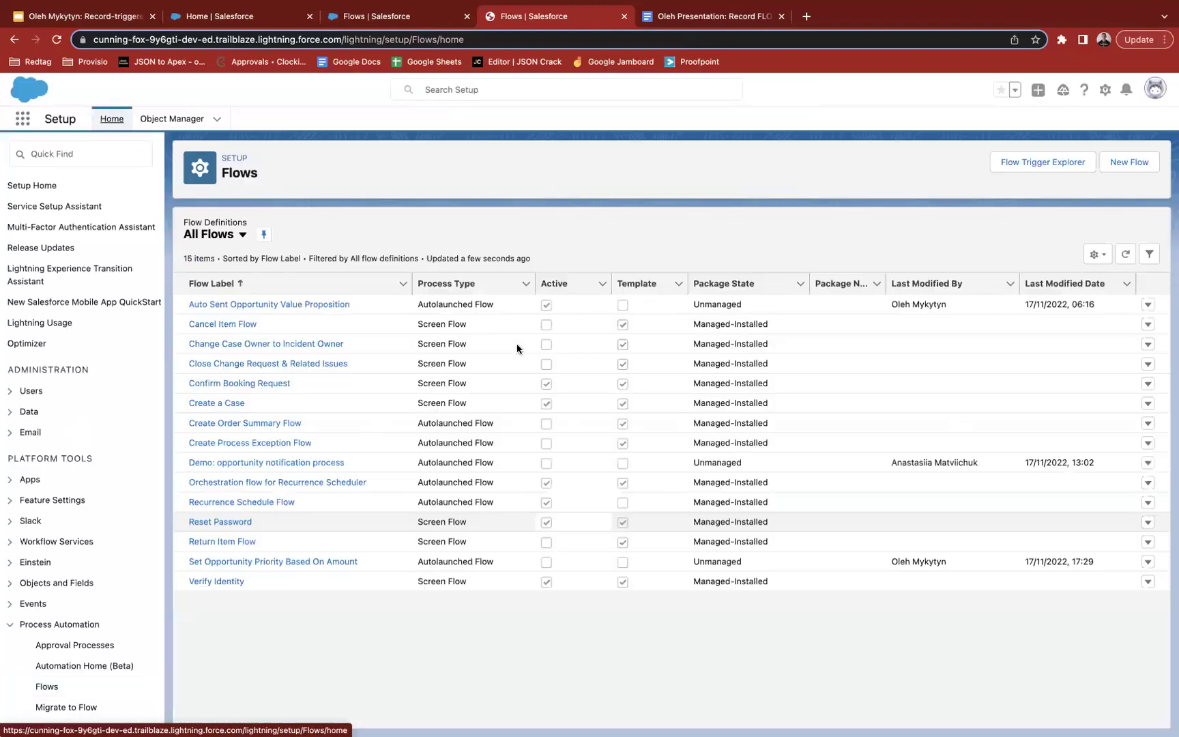
pyautogui.click(1119, 160)
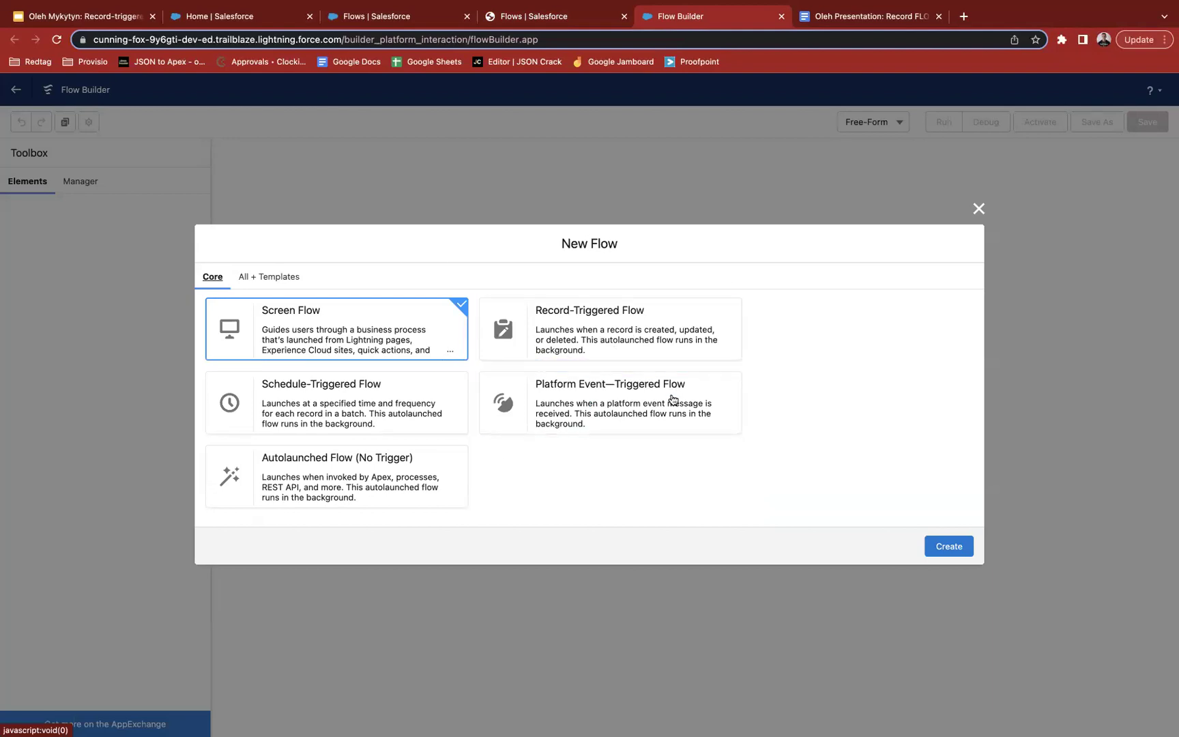
# Create a new Record-Triggered Flow.
pyautogui.click(672, 353)
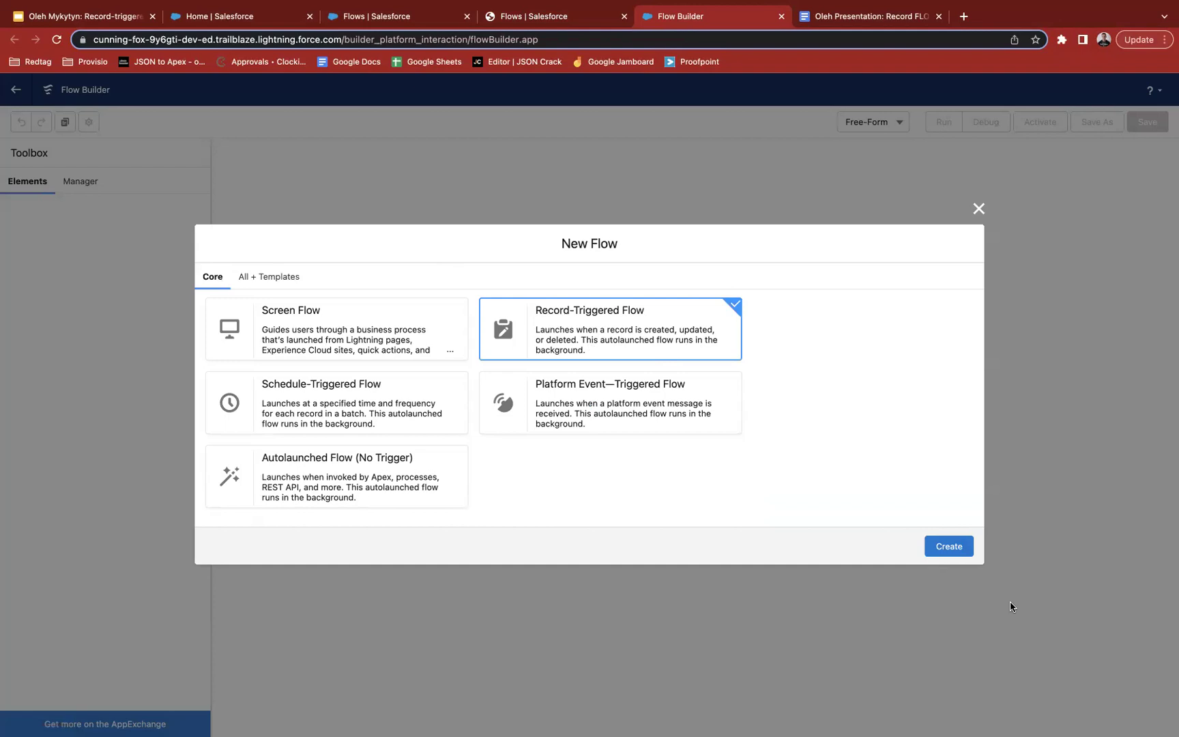
pyautogui.click(965, 551)
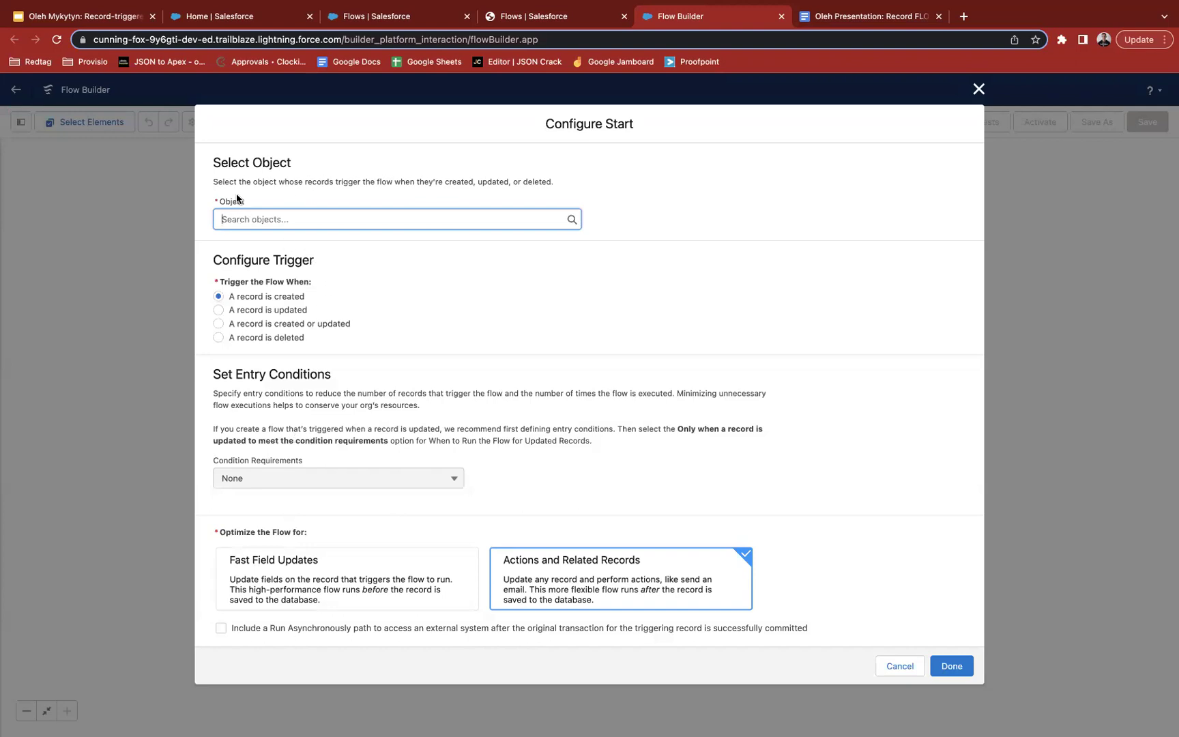
# Trigger on Opportunity when a record is created or updated, requiring All Conditions Are Met (AND).
pyautogui.write('opp')
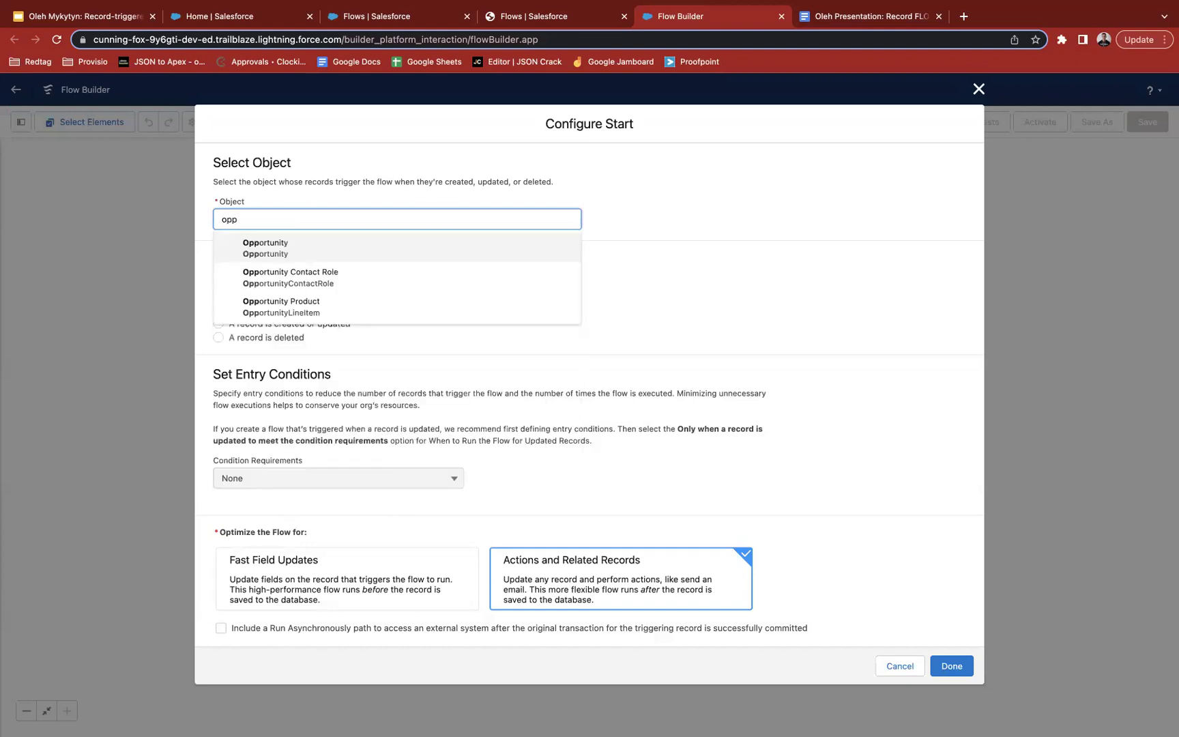
pyautogui.press('Return')
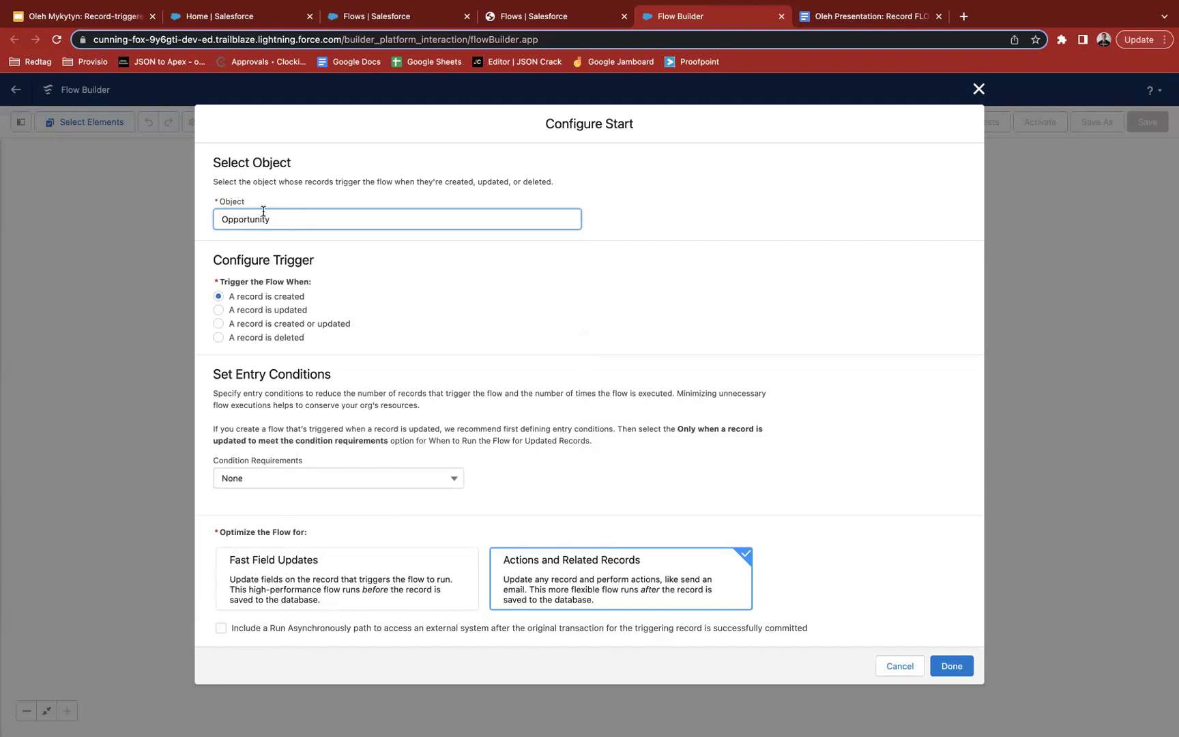
pyautogui.click(250, 326)
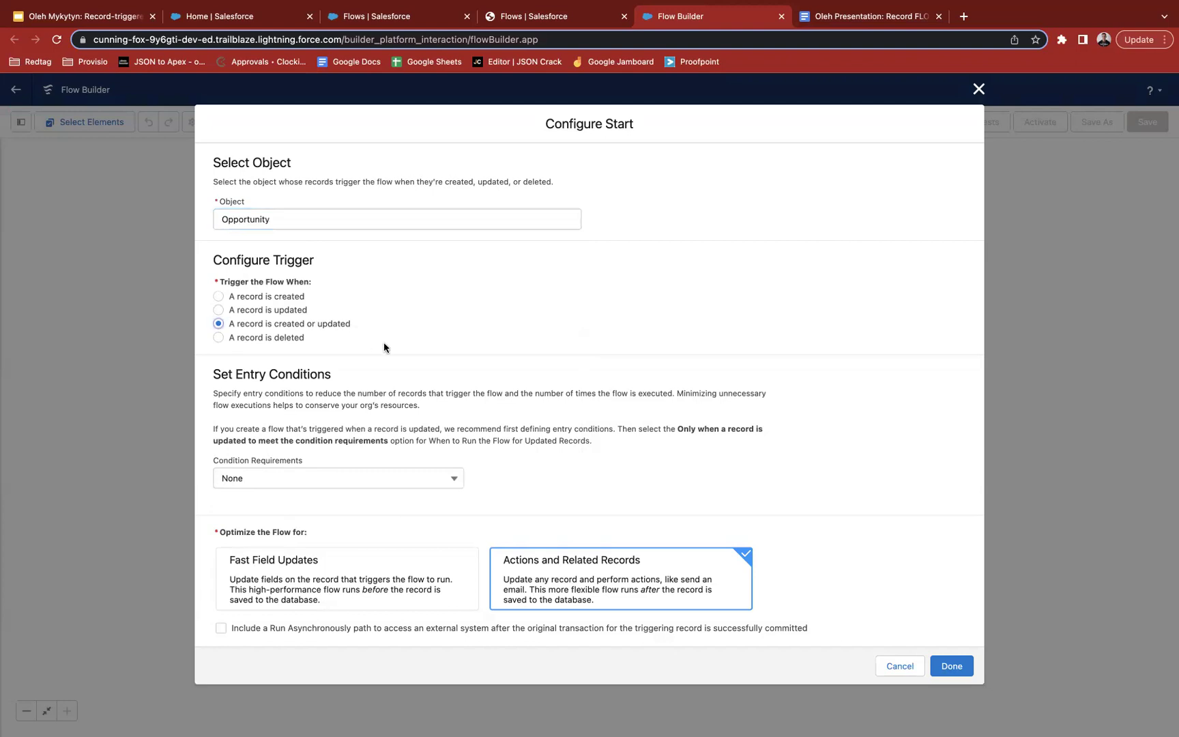
pyautogui.click(378, 476)
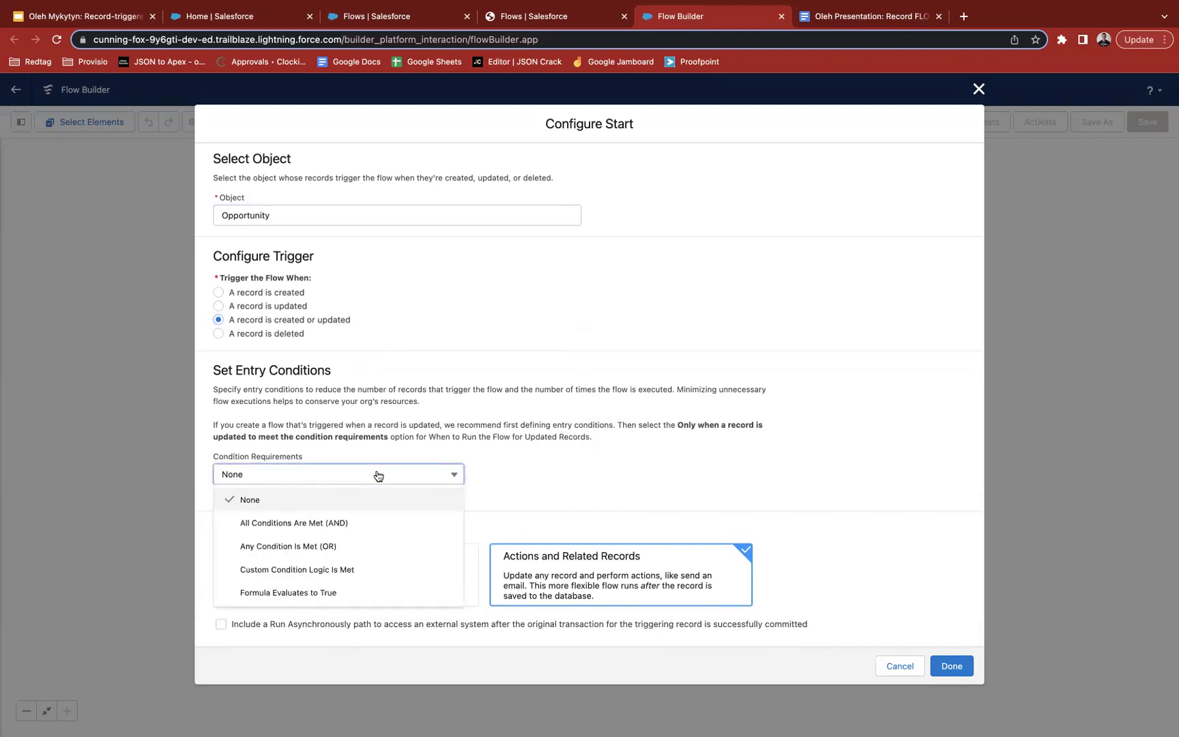
pyautogui.click(353, 522)
# Add the entry condition Amount Greater Than 10000.
pyautogui.click(399, 527)
pyautogui.write('am')
pyautogui.press('Return')
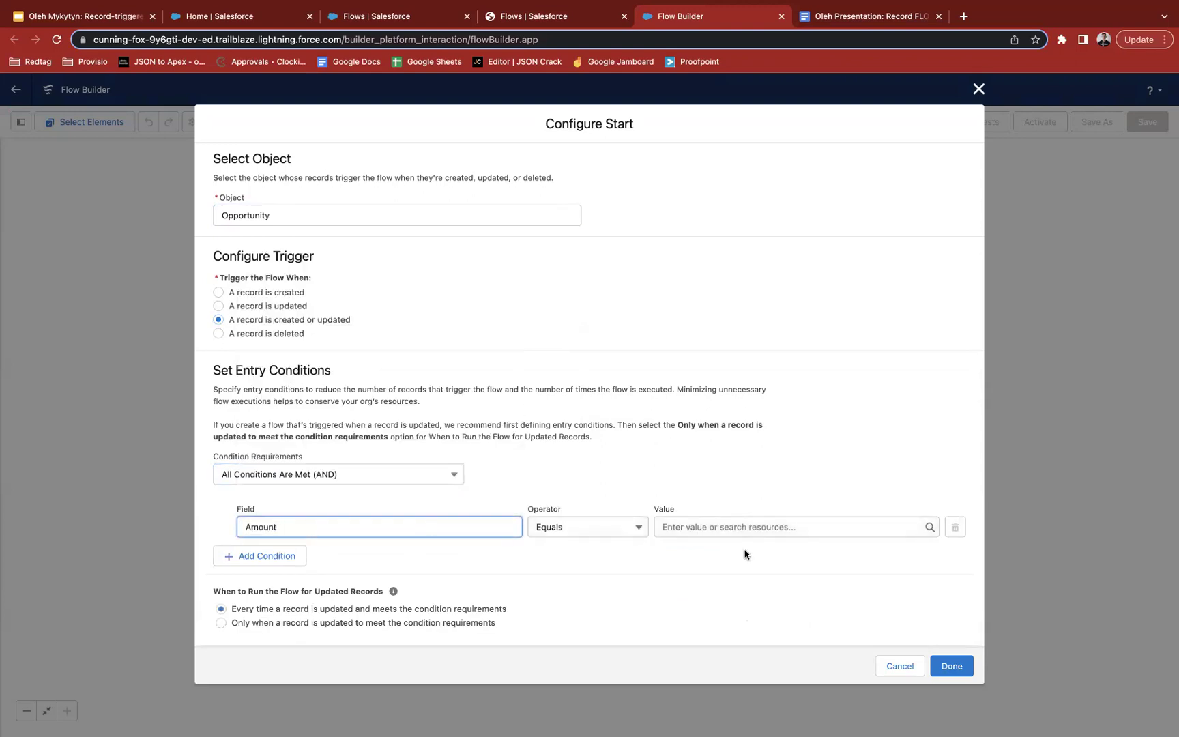
pyautogui.click(603, 530)
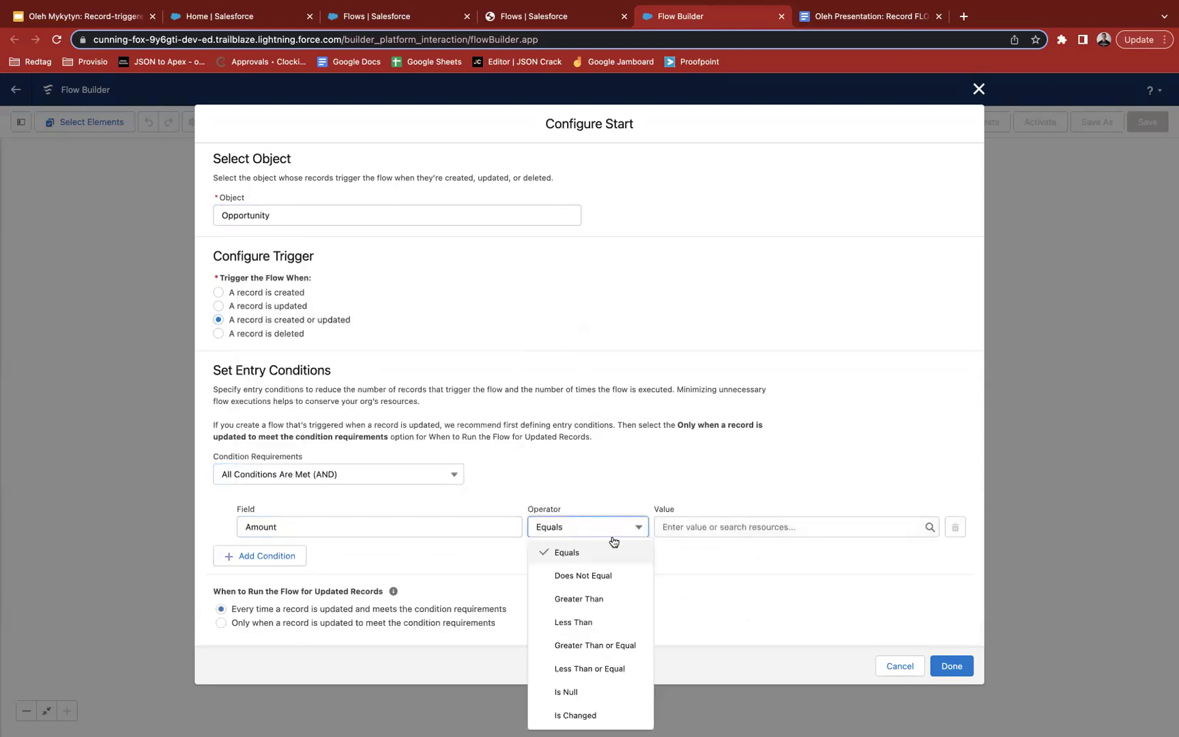
pyautogui.click(599, 599)
pyautogui.click(710, 522)
pyautogui.write('10000')
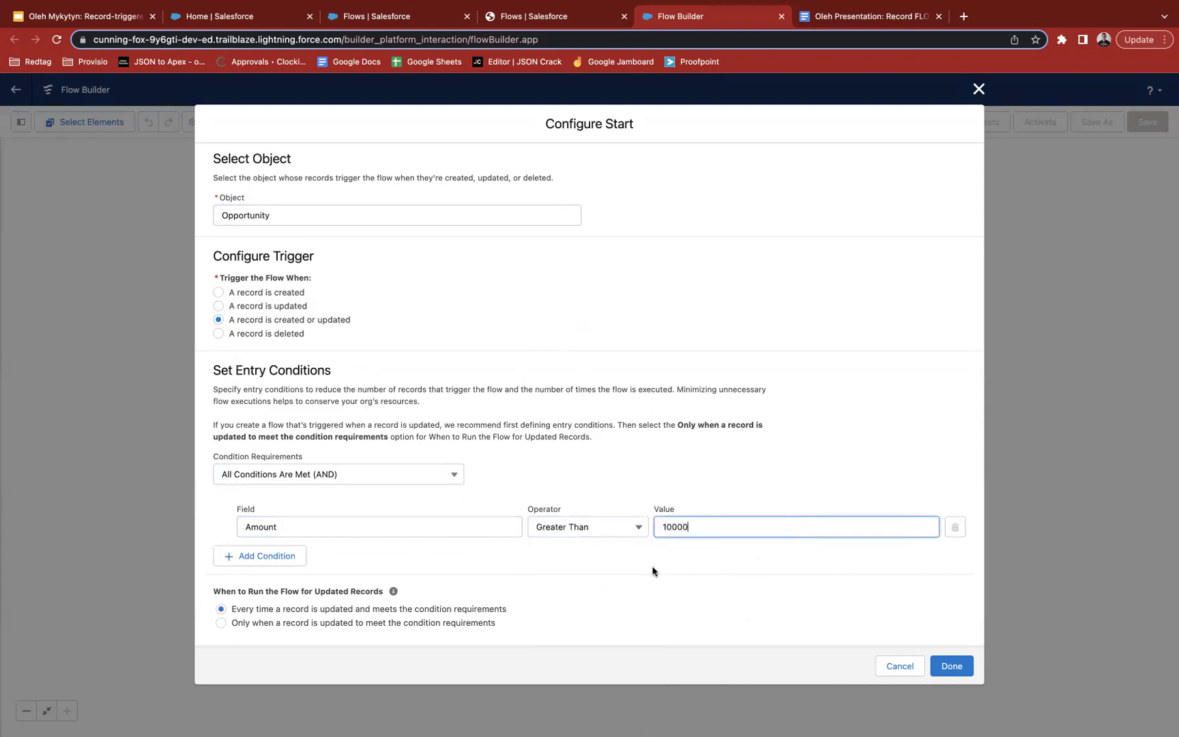
pyautogui.click(643, 571)
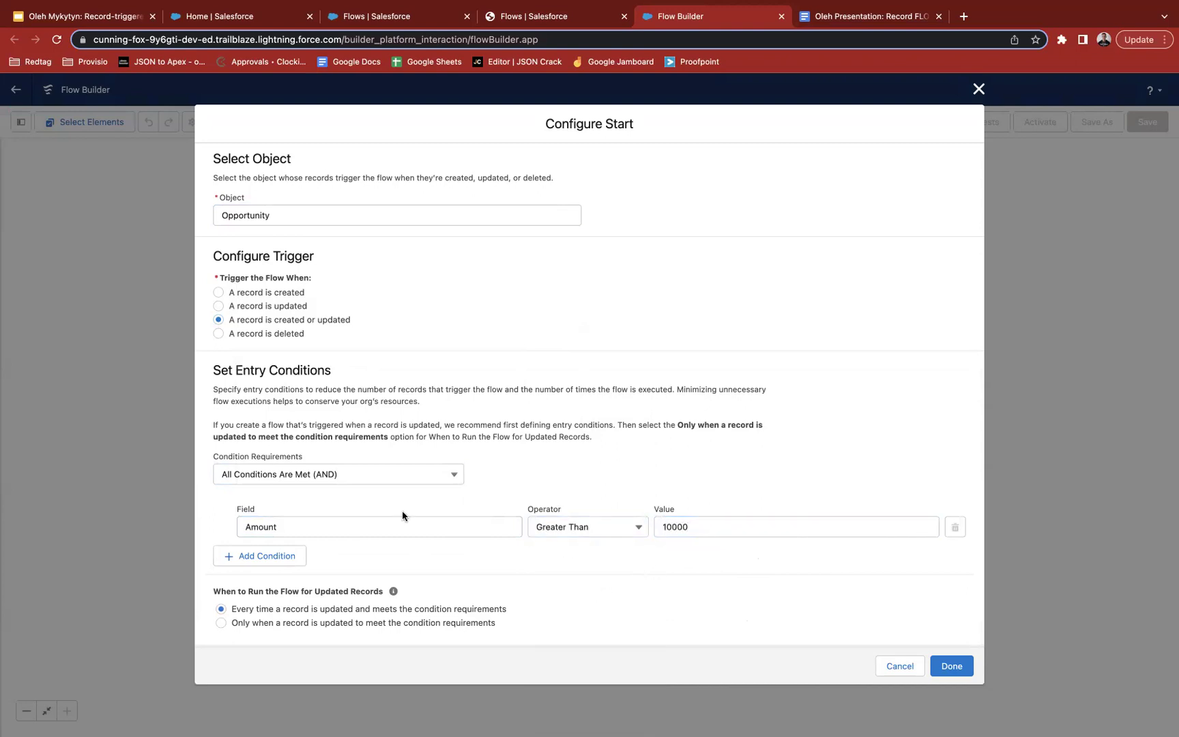
# Add a second entry condition on Amount with the Is Changed operator.
pyautogui.click(258, 557)
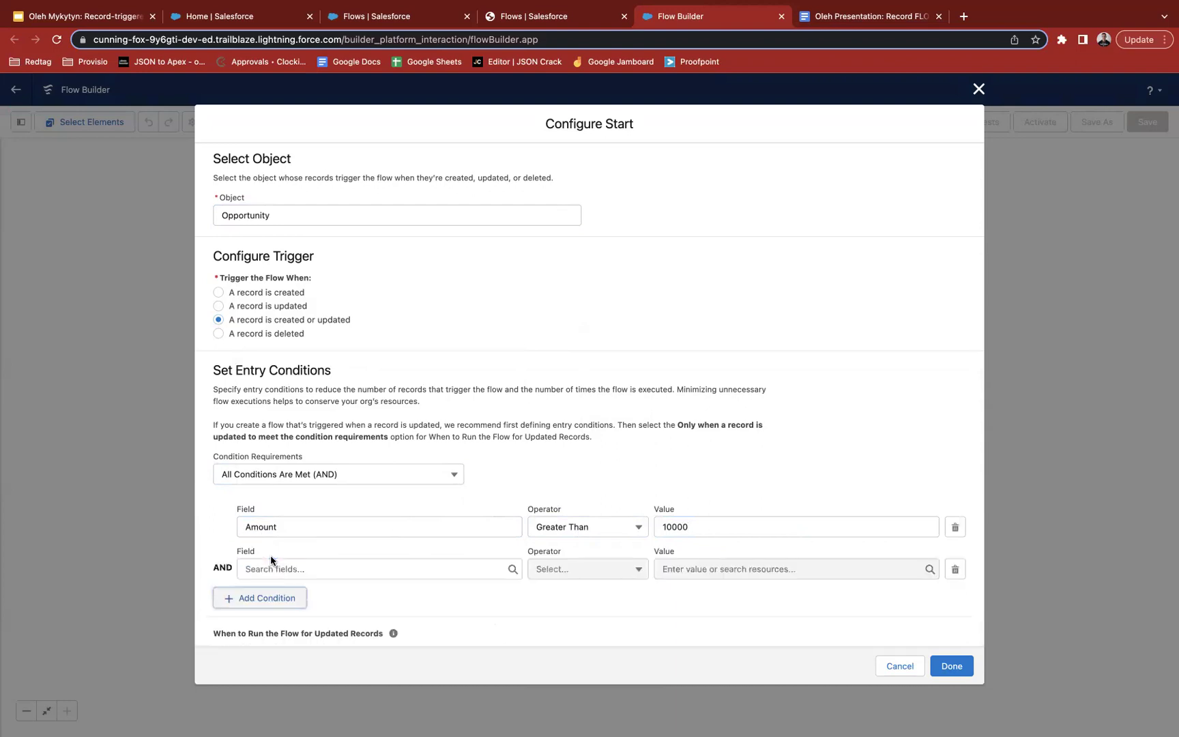
pyautogui.click(307, 567)
pyautogui.write('am')
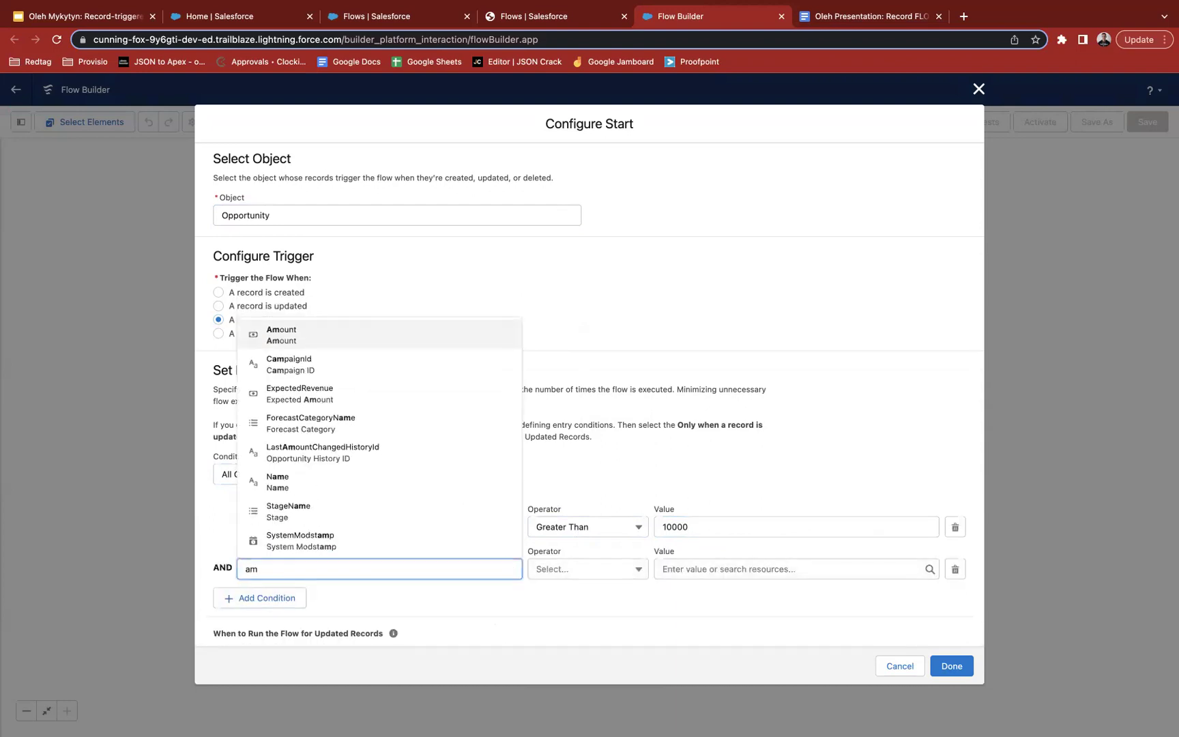
pyautogui.press('Return')
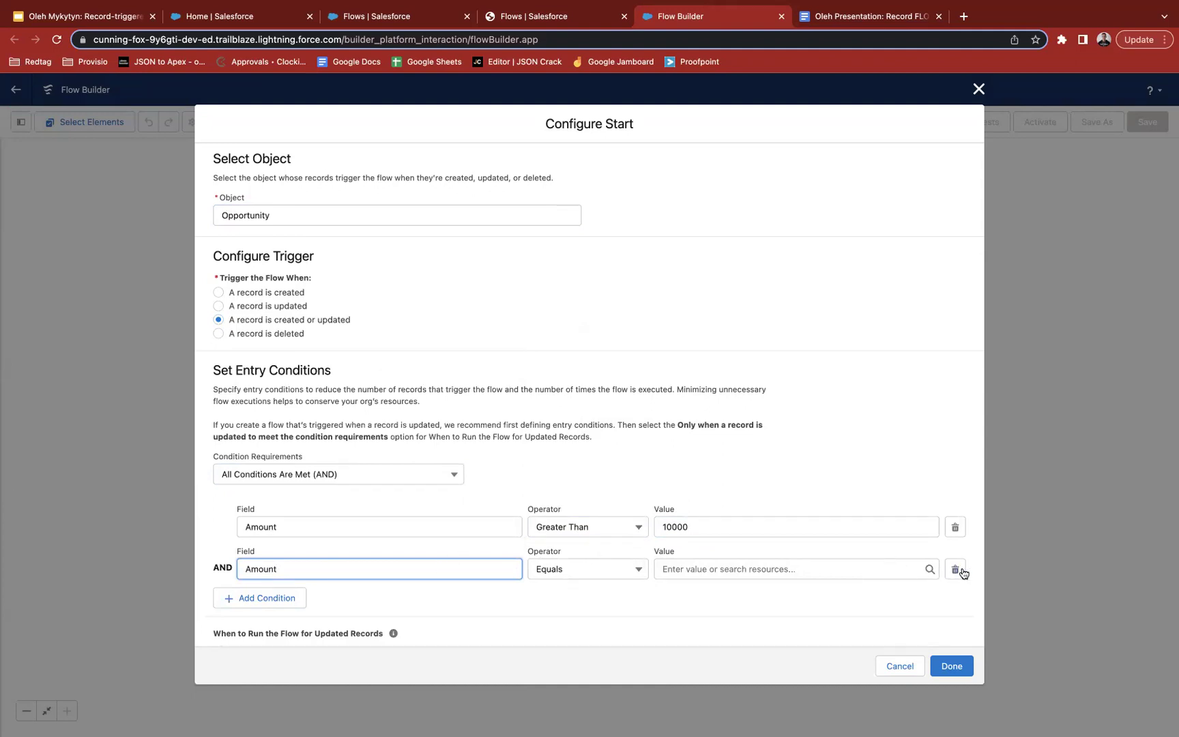
pyautogui.click(907, 568)
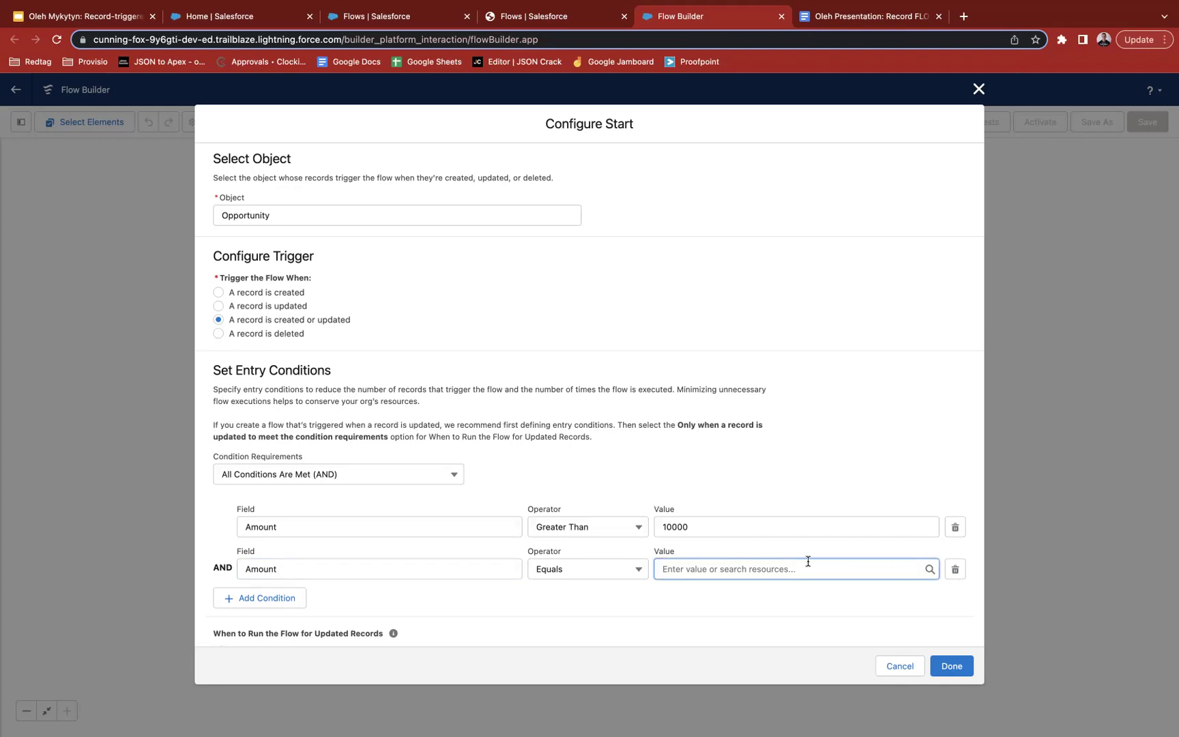
pyautogui.click(563, 576)
pyautogui.click(588, 544)
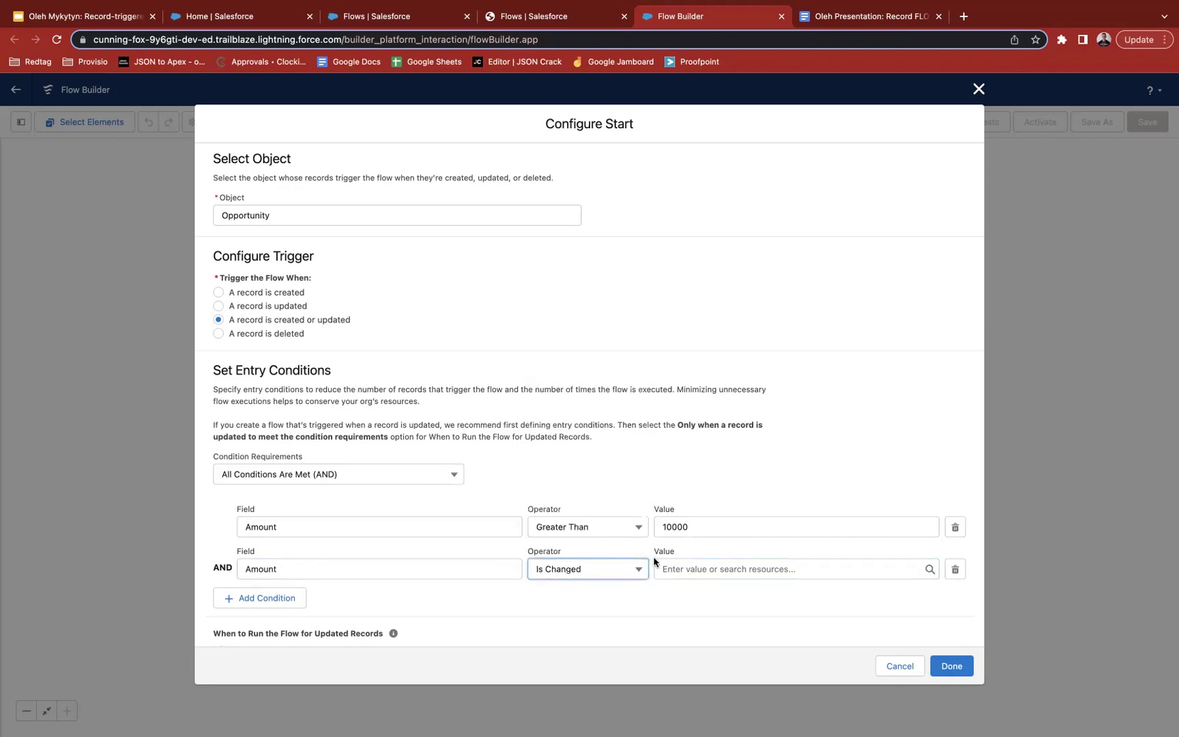
# Set the Is Changed value to True and optimize the start for Fast Field Updates.
pyautogui.click(672, 566)
pyautogui.write('tru')
pyautogui.click(699, 614)
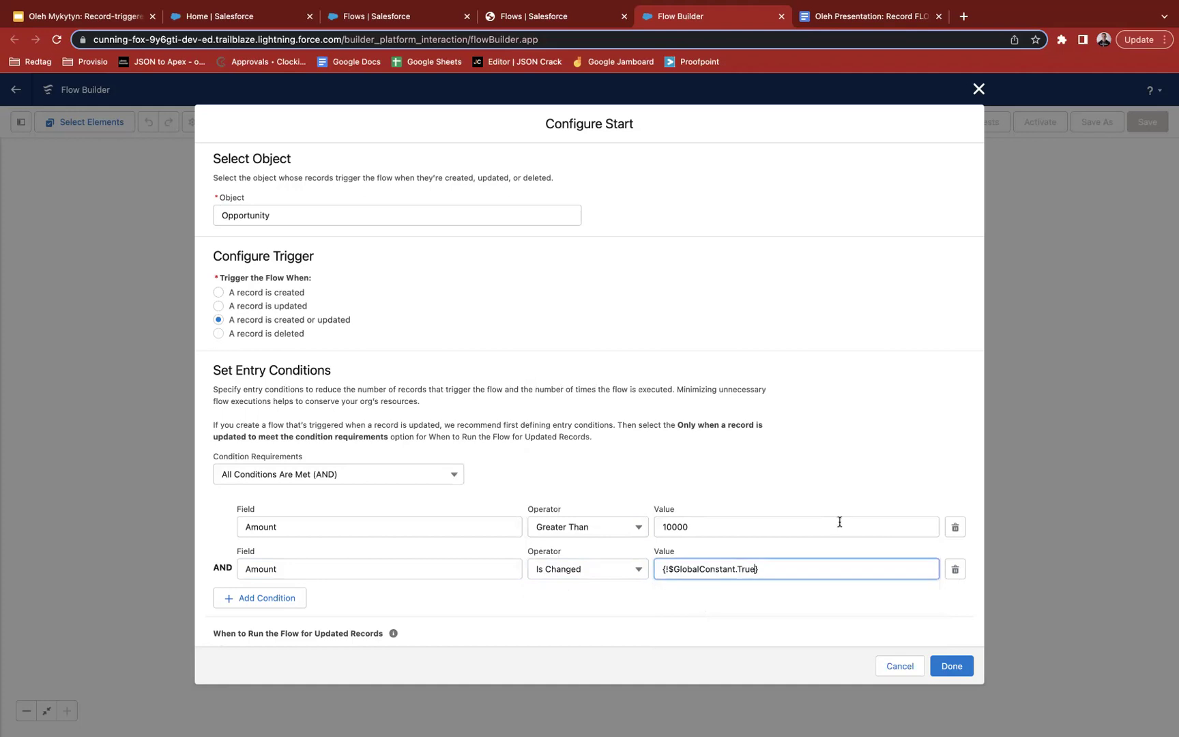
pyautogui.scroll(-5, 838, 524)
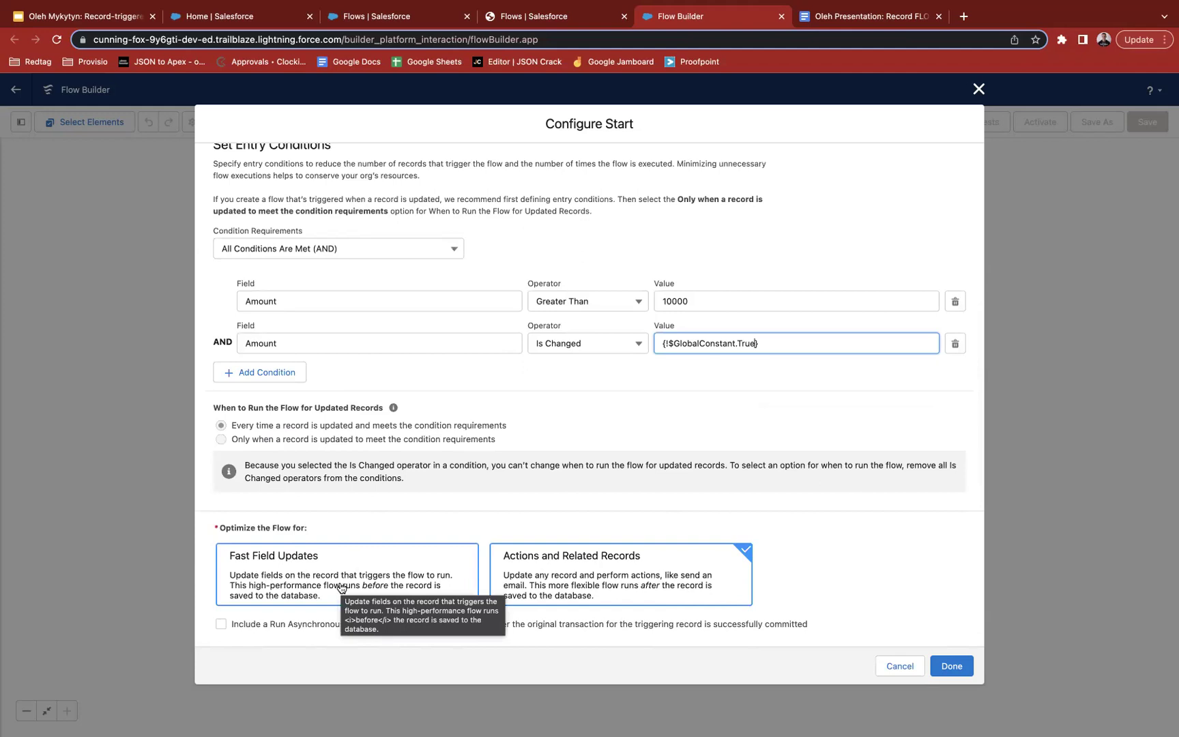
pyautogui.click(400, 529)
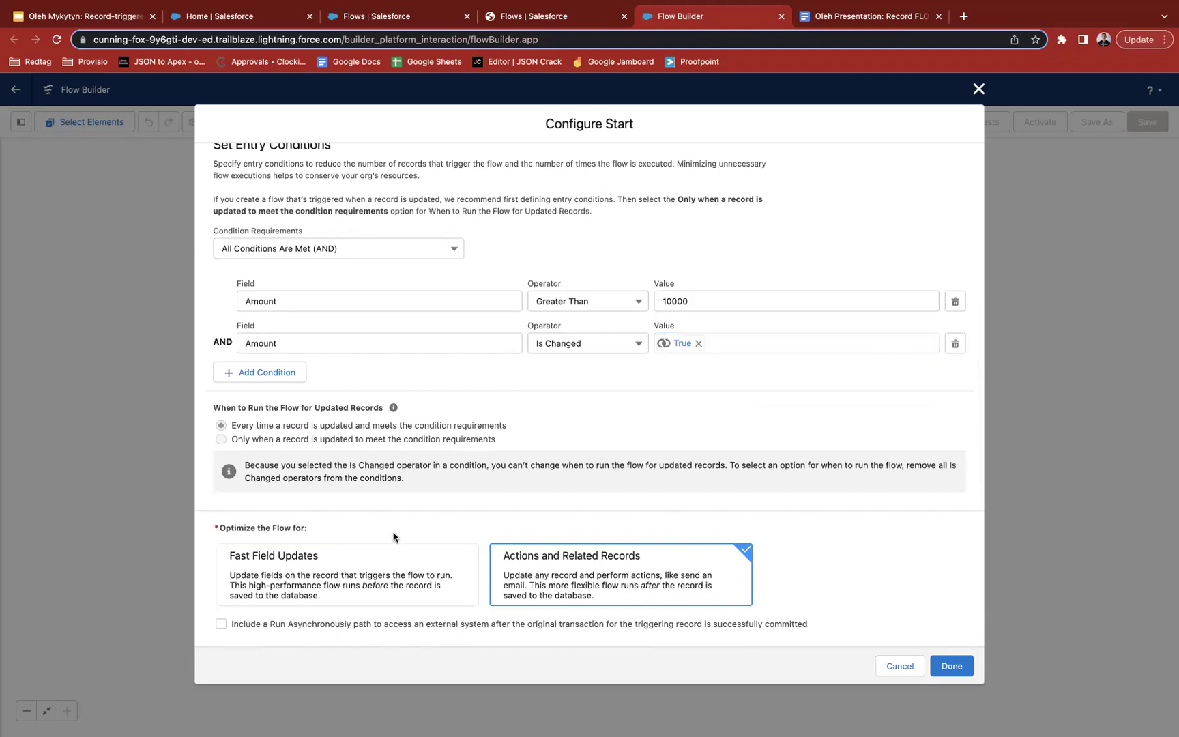
pyautogui.click(370, 587)
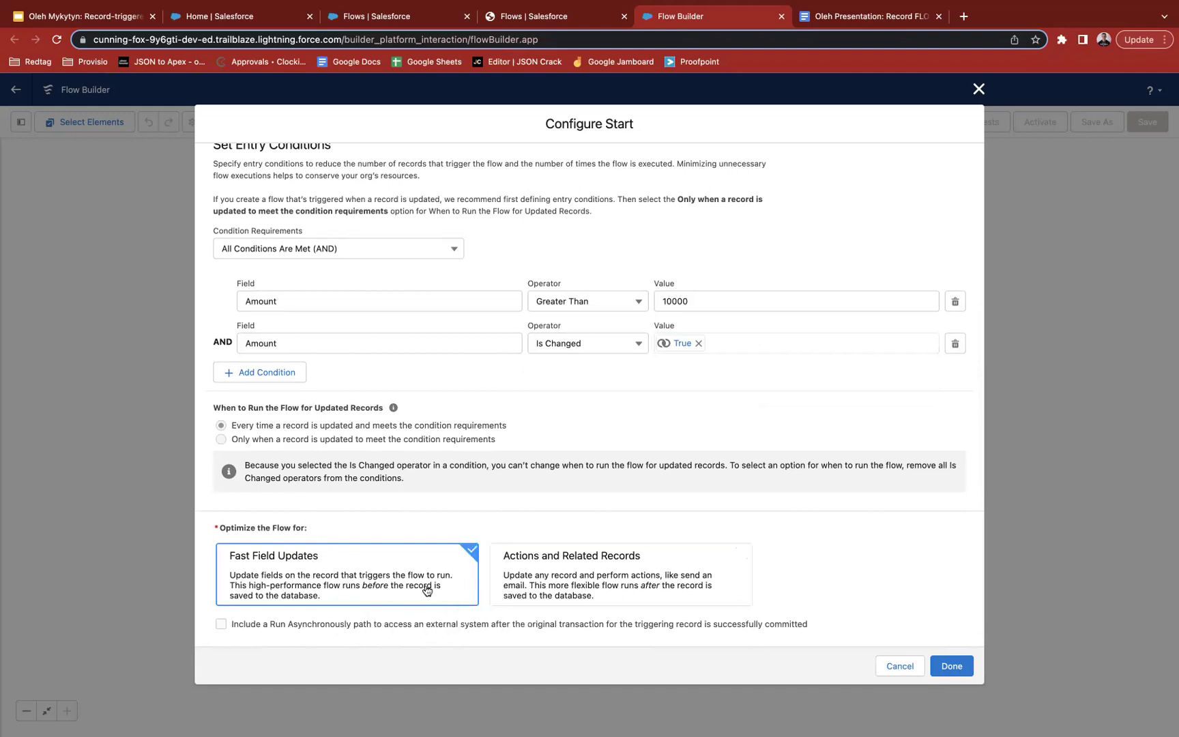
pyautogui.click(954, 666)
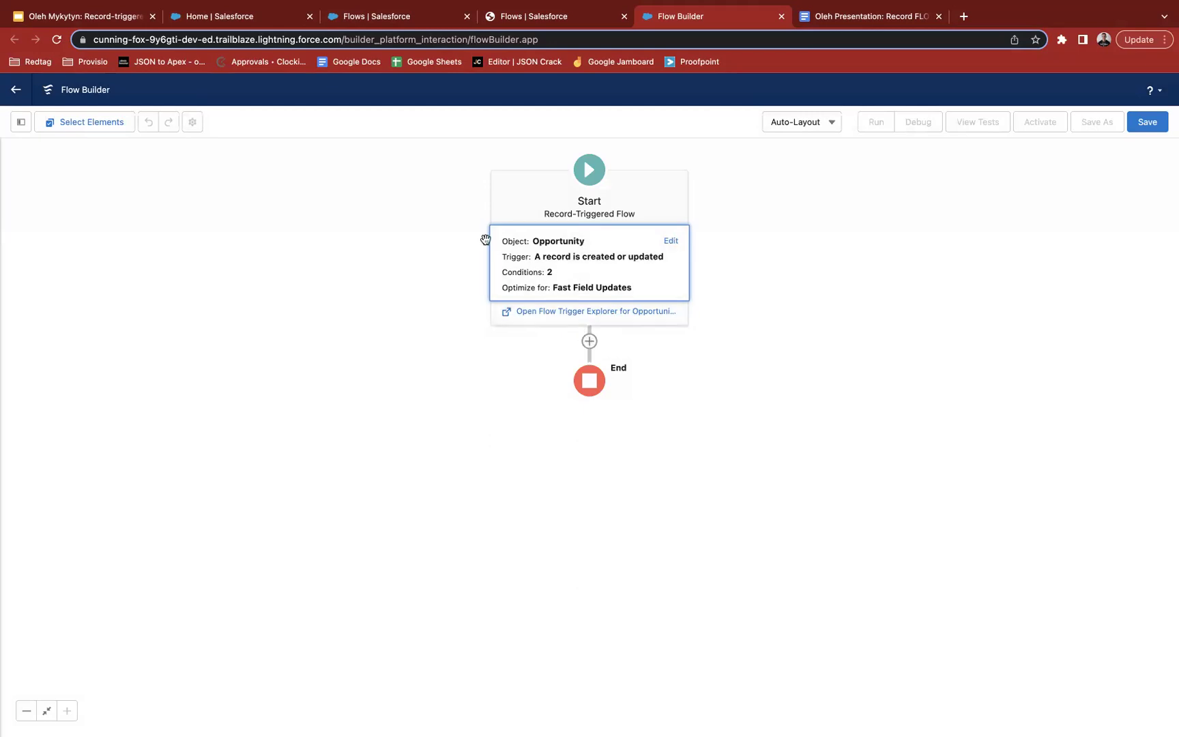
# Add an Update Triggering Record element after Start.
pyautogui.click(590, 340)
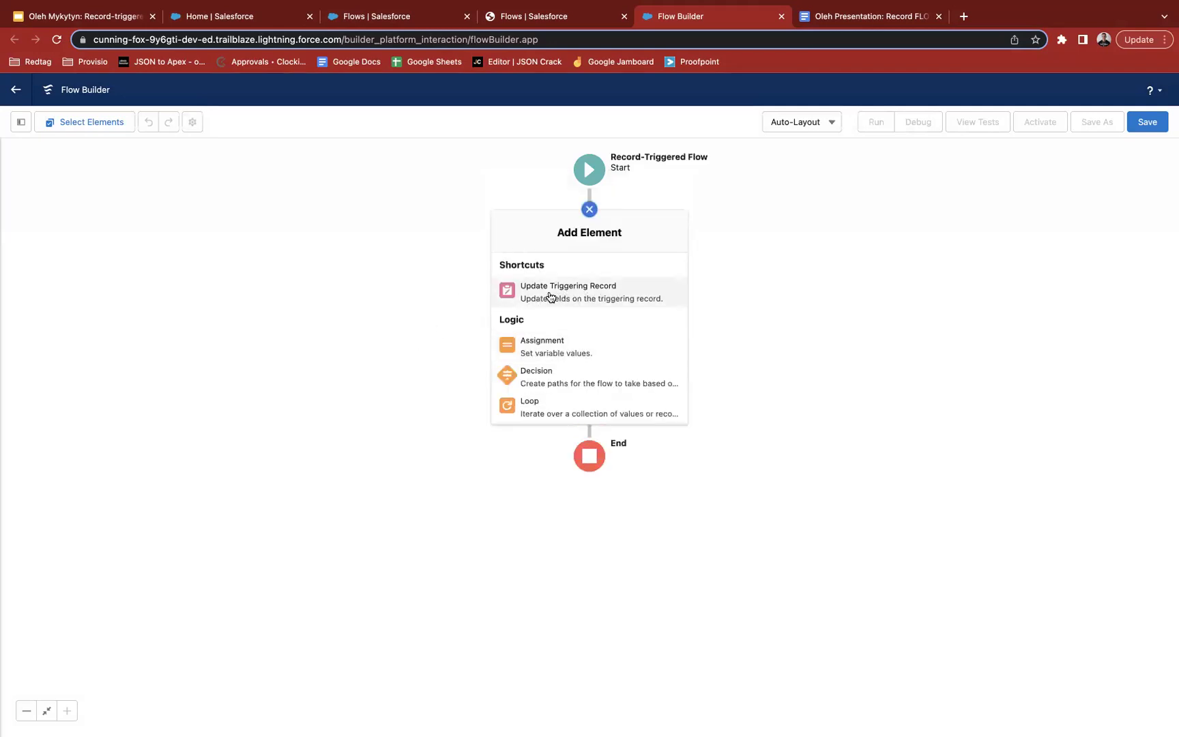
pyautogui.scroll(-3, 550, 297)
pyautogui.scroll(3, 550, 297)
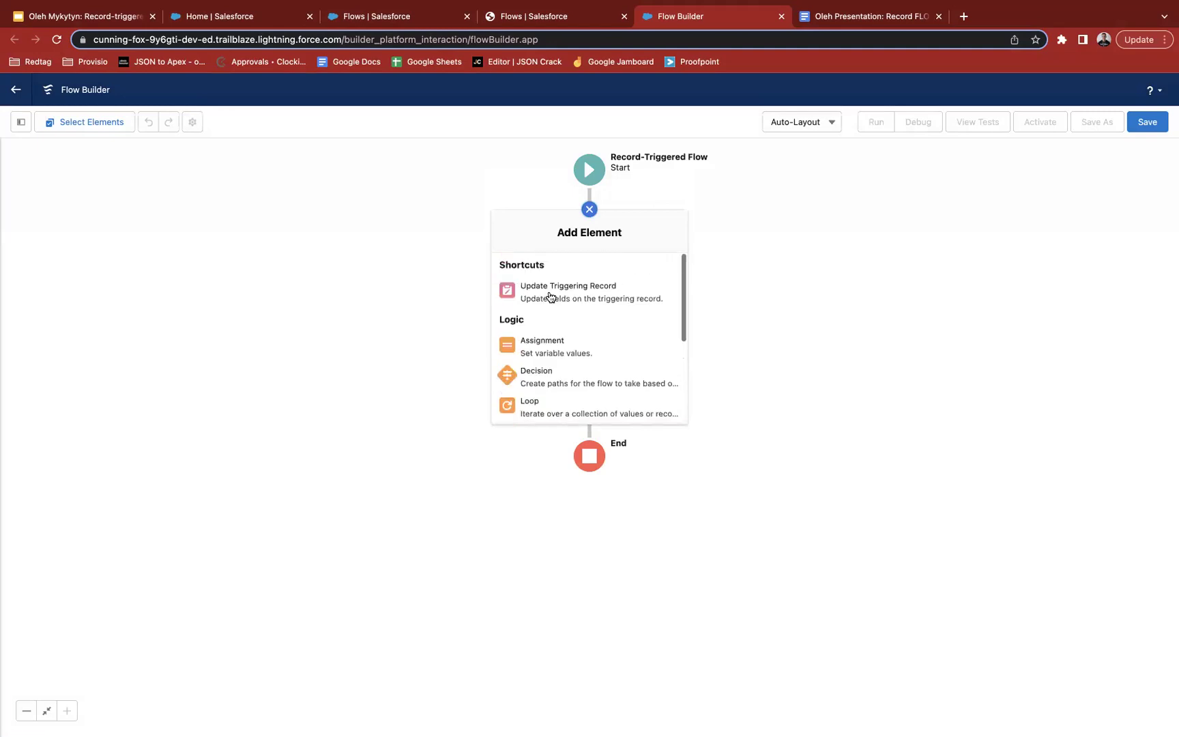
pyautogui.scroll(-3, 550, 296)
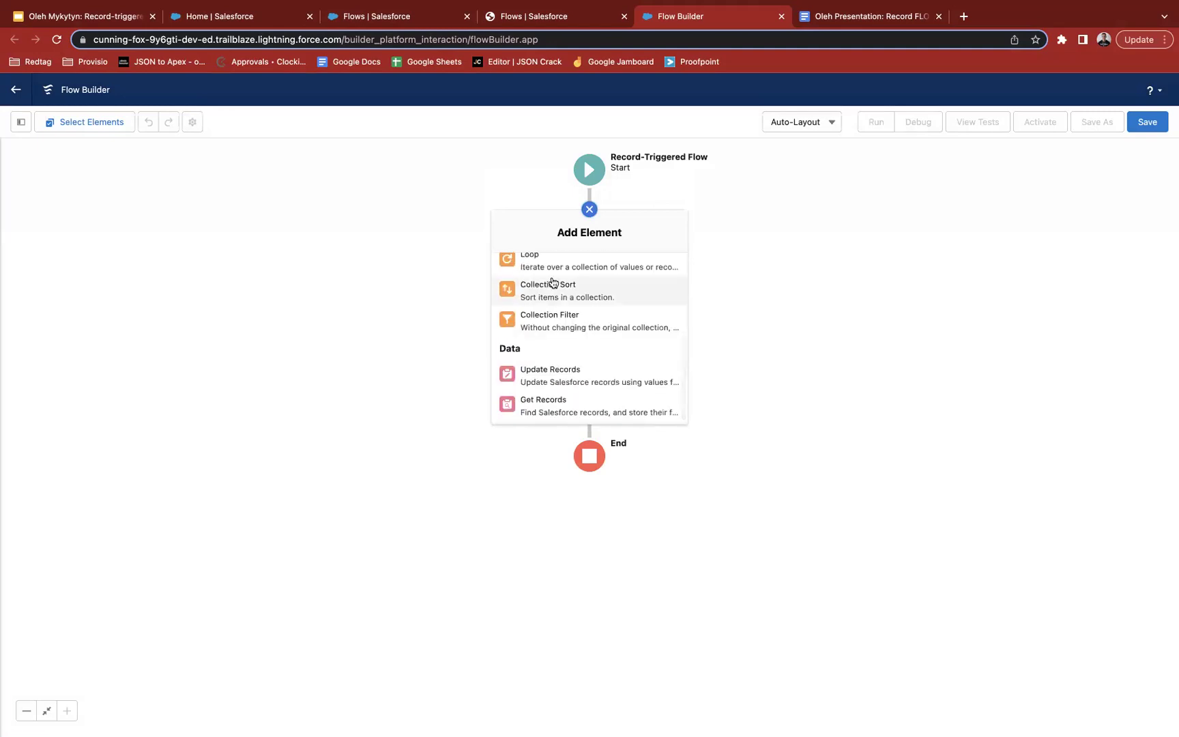
pyautogui.scroll(3, 557, 273)
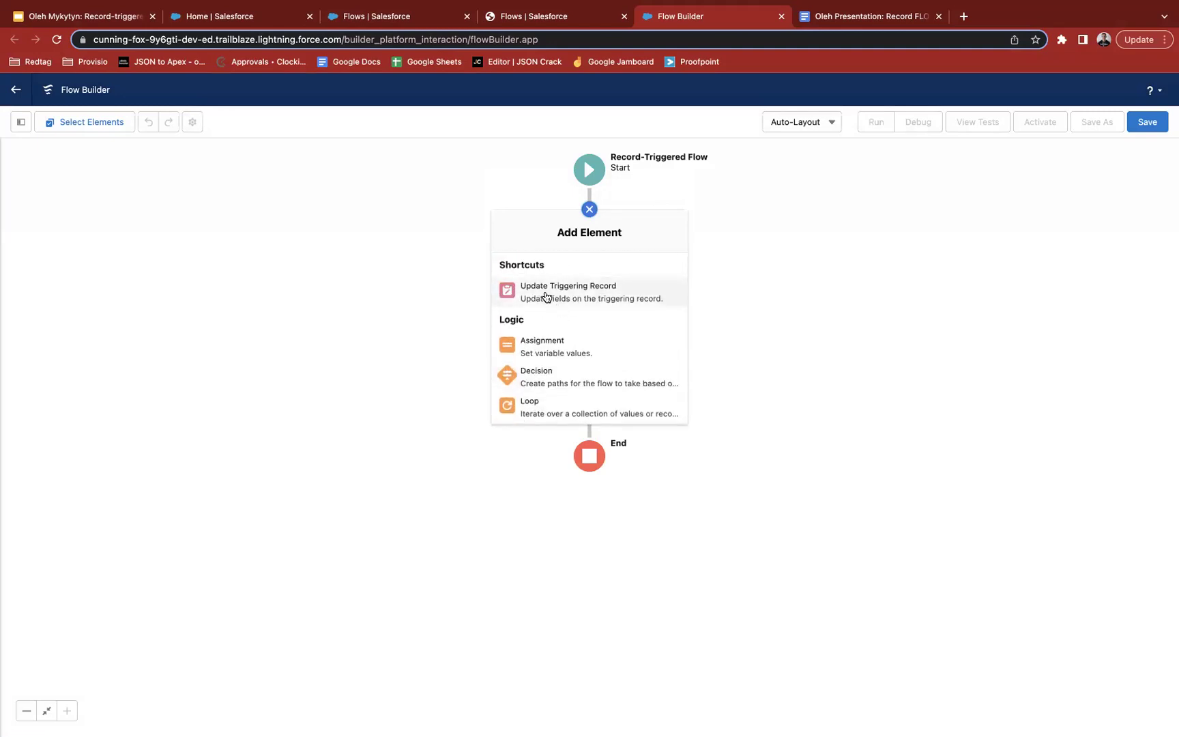
pyautogui.click(581, 298)
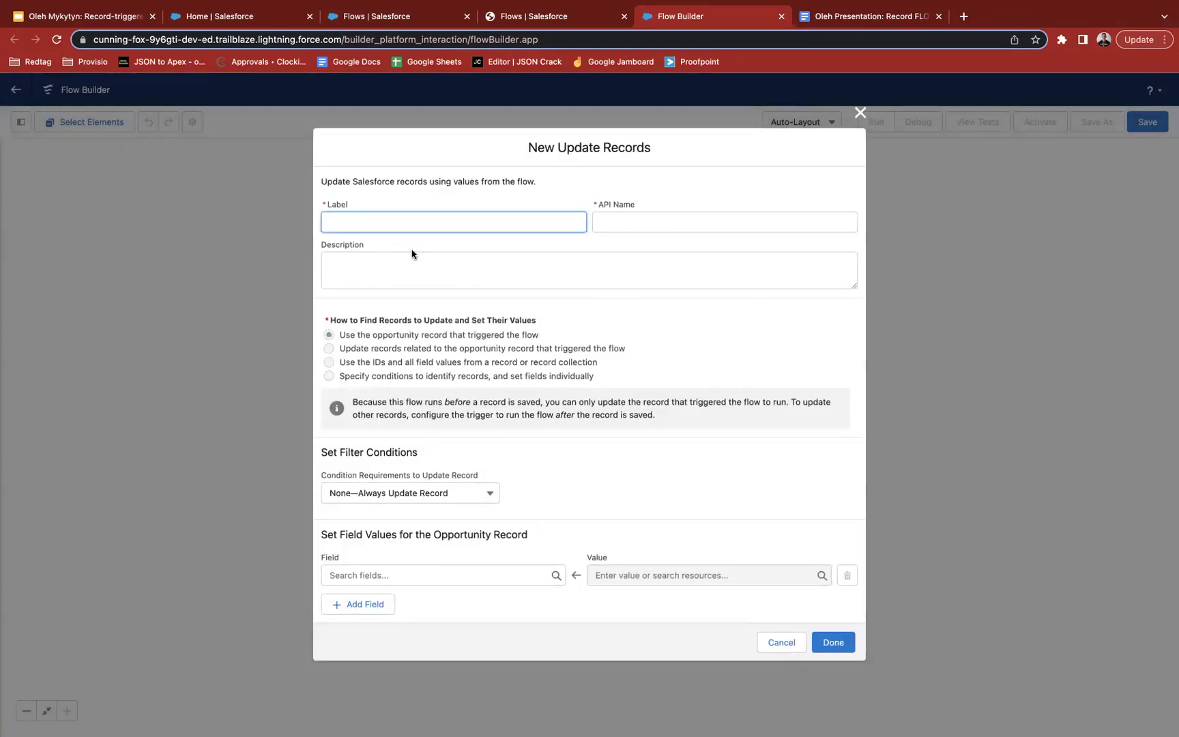
# Label the update element 'Set Priority Of Opportunity' and let its API name fill in.
pyautogui.write('Set Priority Of Opportunity')
pyautogui.click(465, 281)
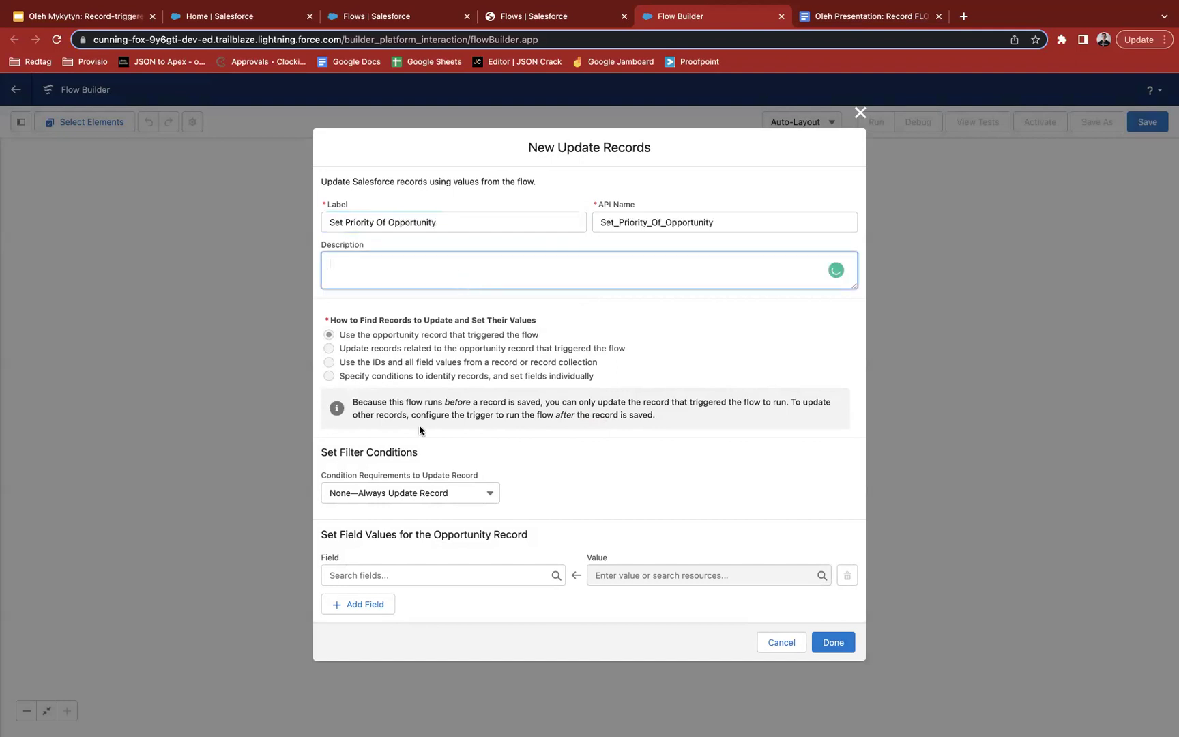
pyautogui.click(406, 496)
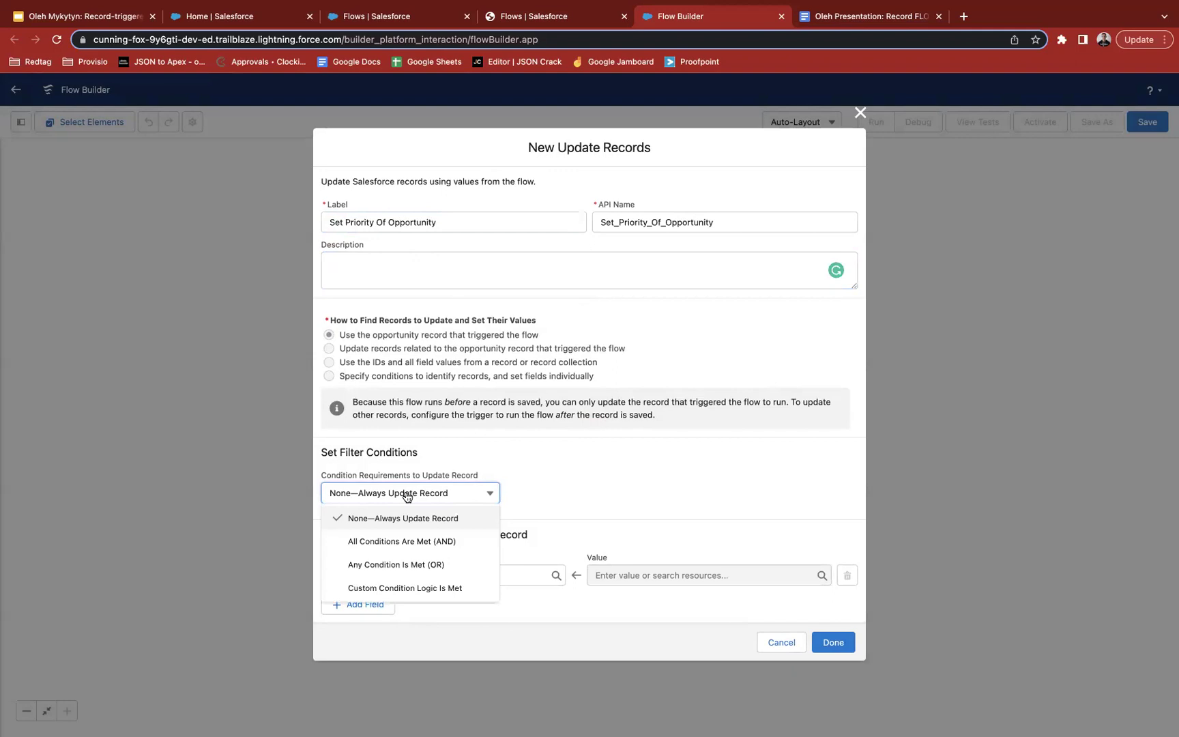
pyautogui.click(522, 475)
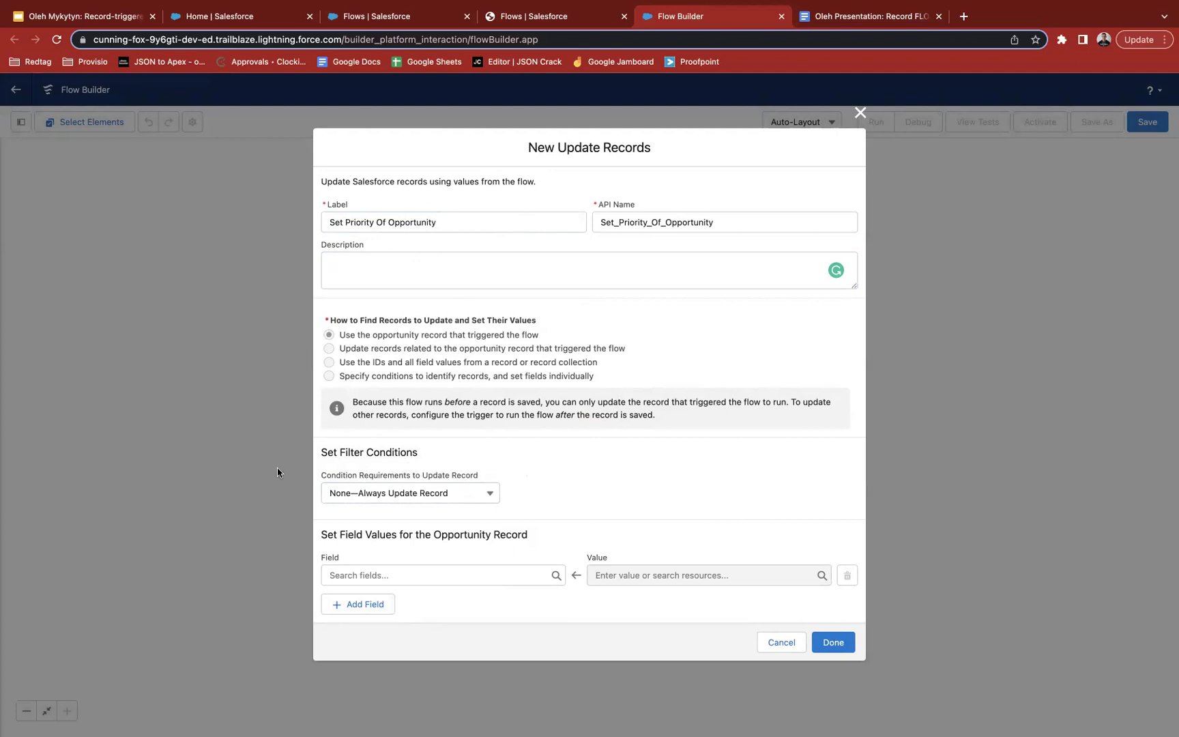
# Set the Priority__c field value to High and confirm the element.
pyautogui.click(488, 581)
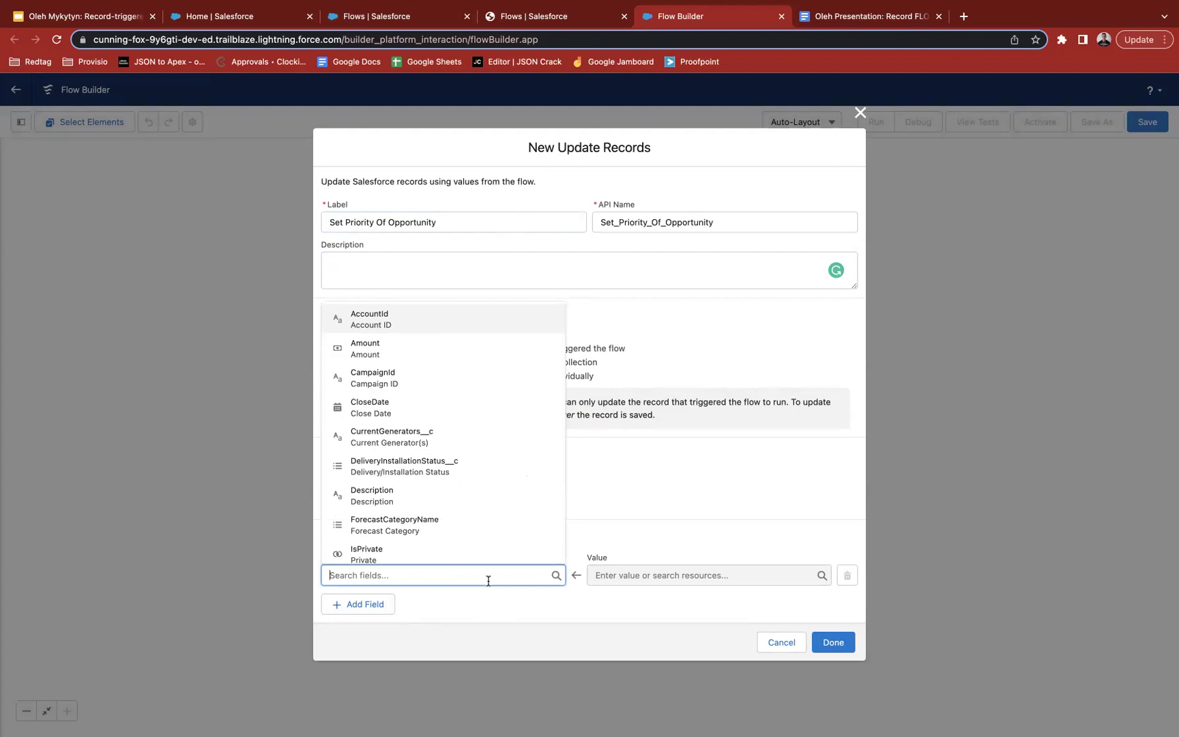
pyautogui.write('pr')
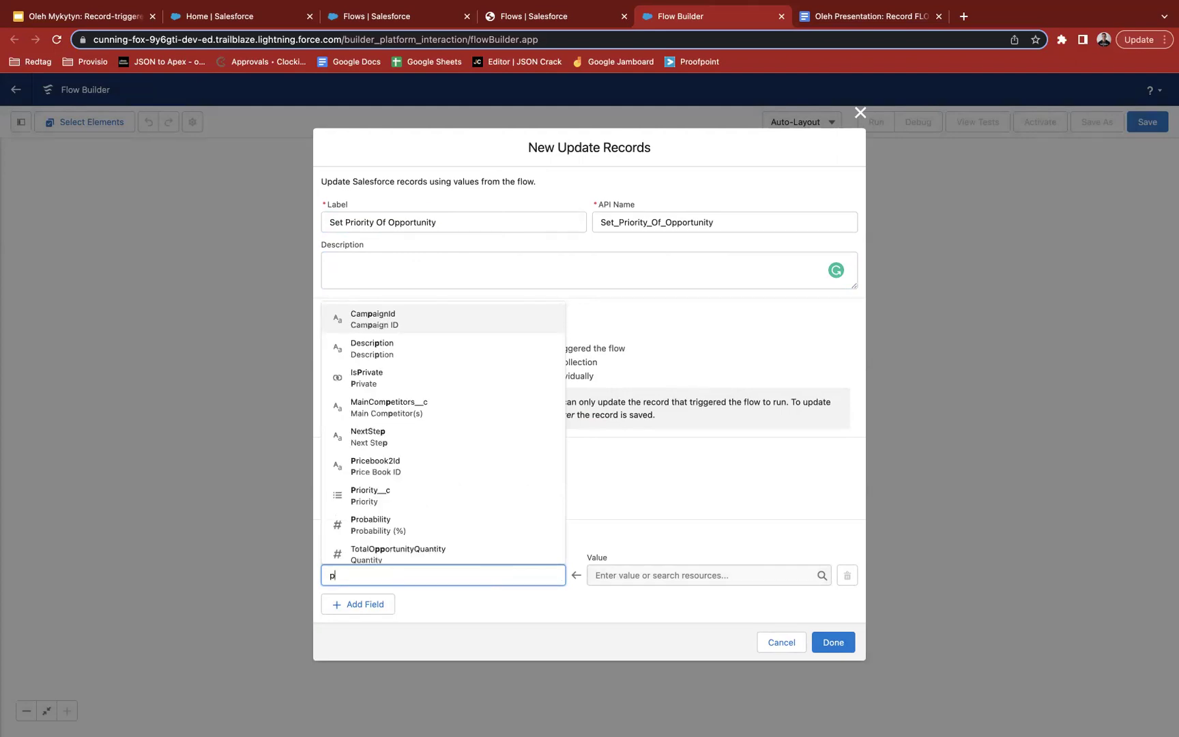
pyautogui.press('Down')
pyautogui.press('Down')
pyautogui.press('Return')
pyautogui.click(644, 576)
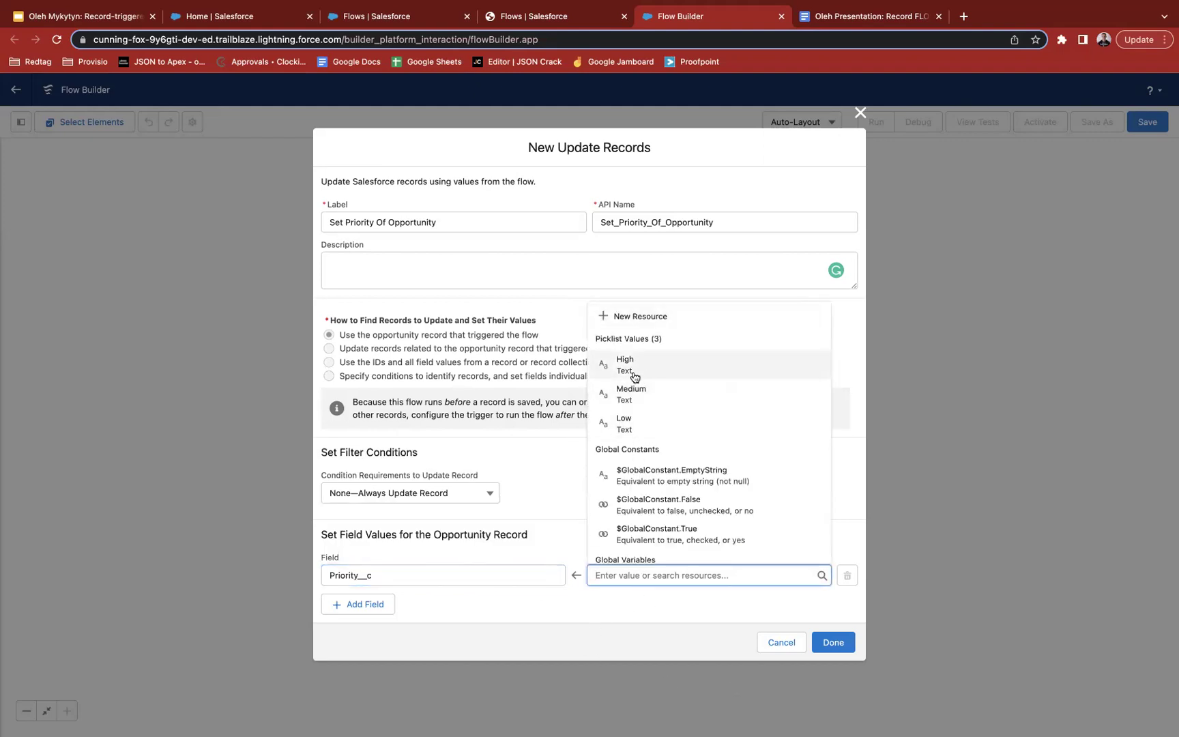
pyautogui.click(623, 362)
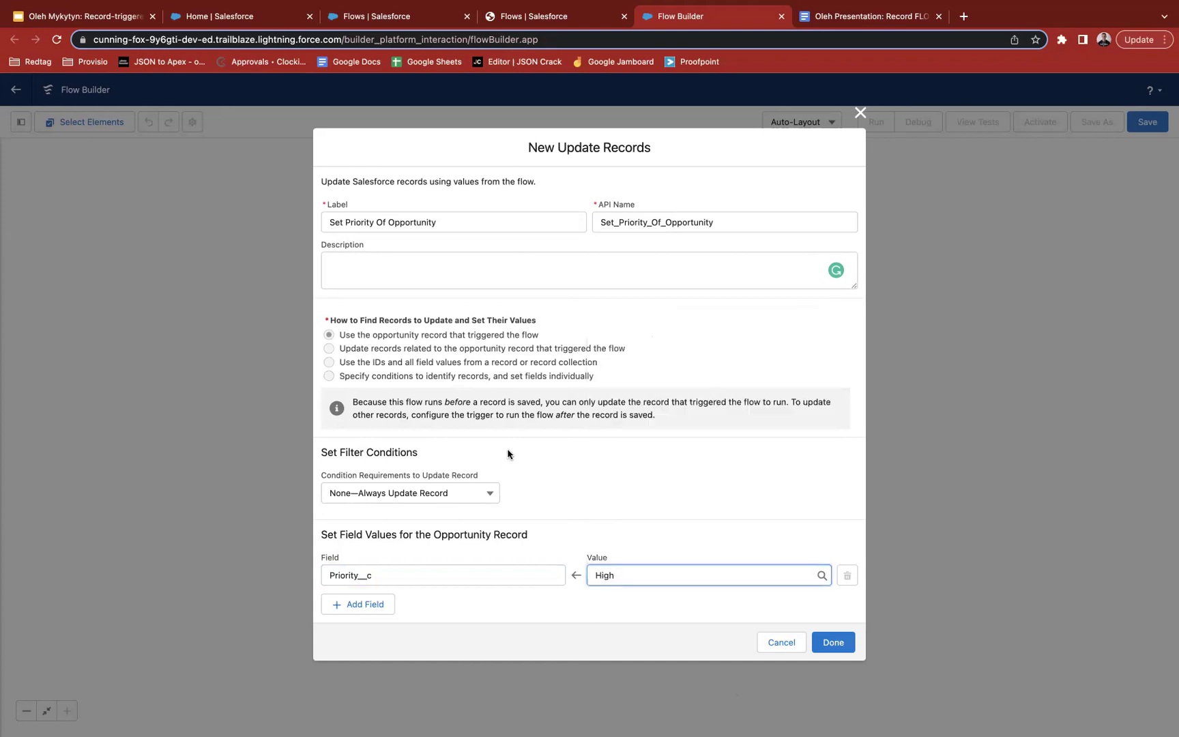
pyautogui.click(822, 647)
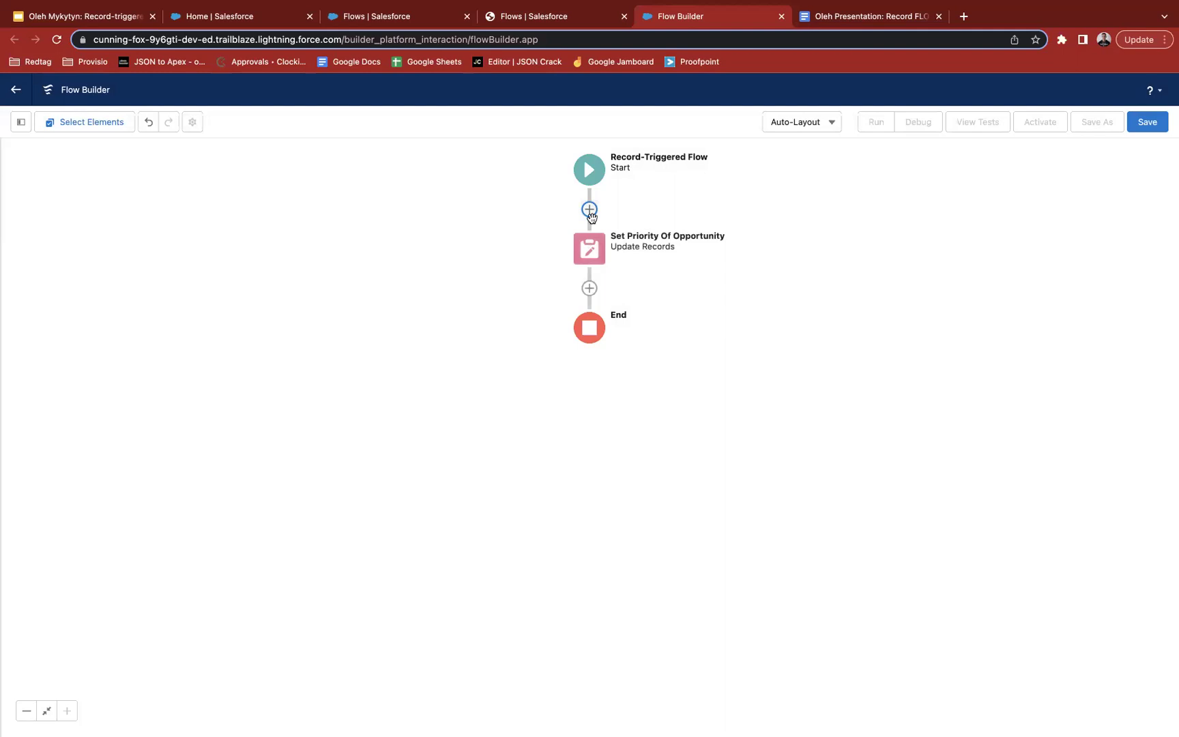
# Save the flow as 'Set High Priority for Opportunity' and activate Version 1.
pyautogui.click(1148, 129)
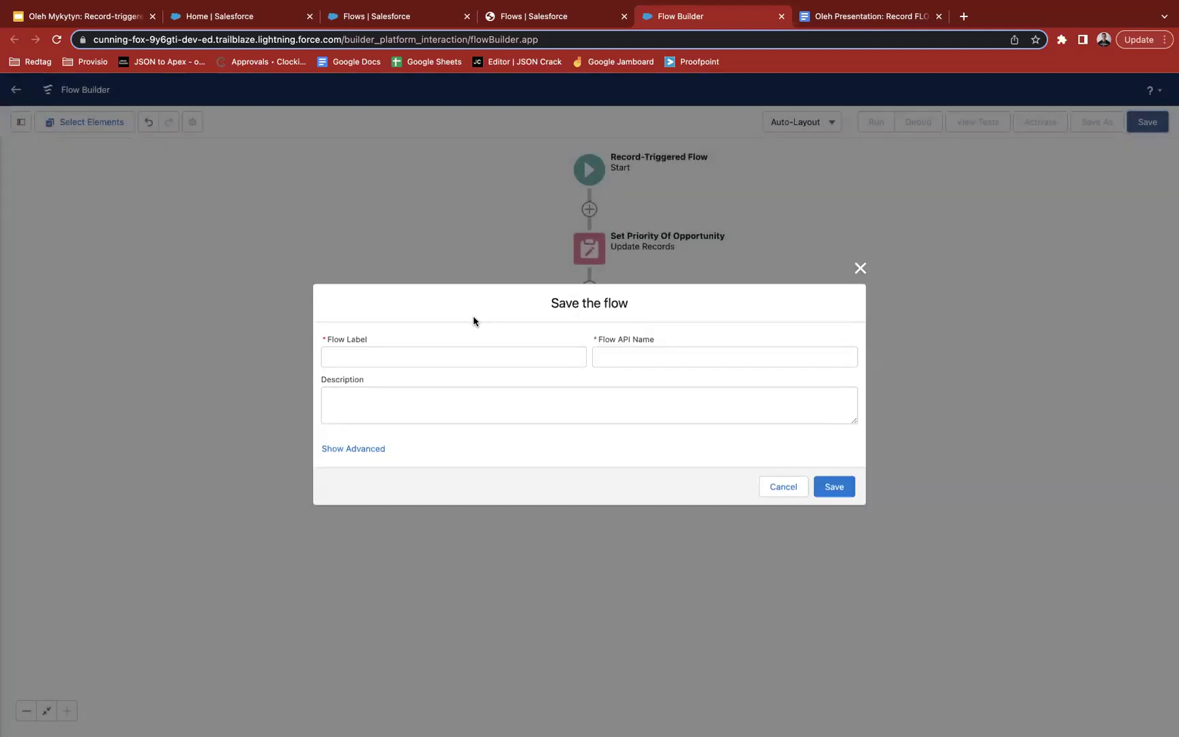
pyautogui.click(421, 357)
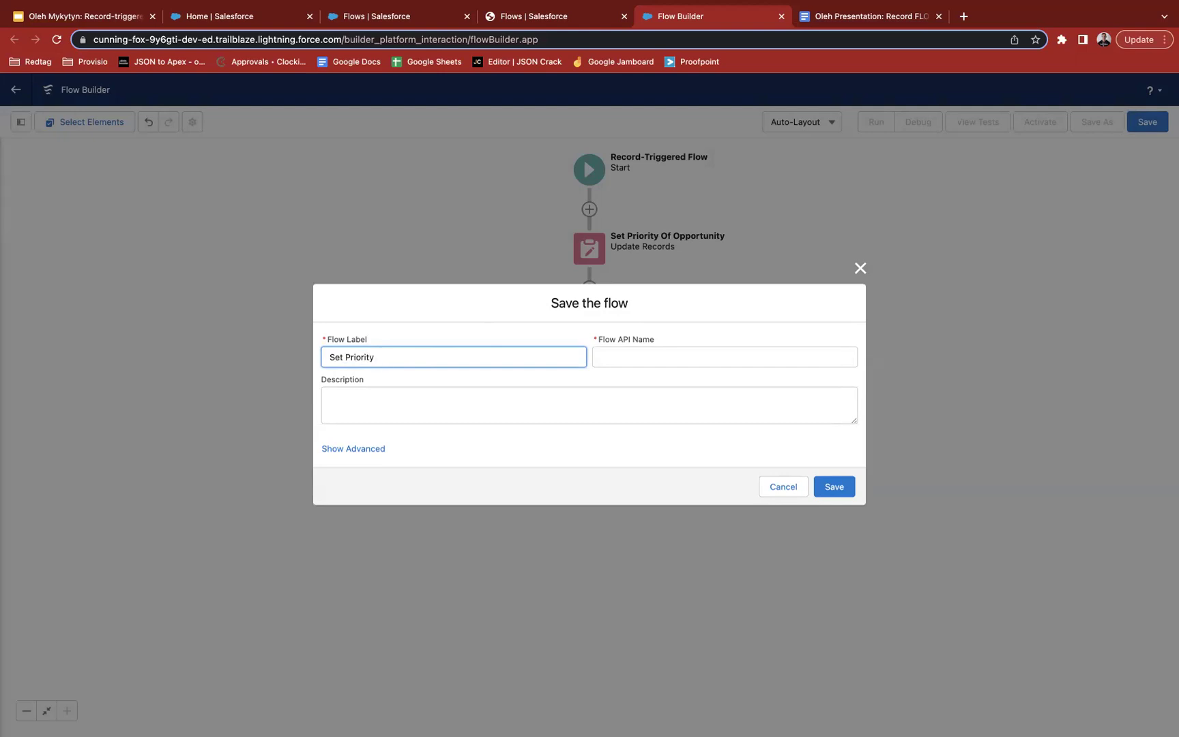
pyautogui.write('High')
pyautogui.click(483, 354)
pyautogui.write('for Opportunity')
pyautogui.click(671, 400)
pyautogui.click(834, 487)
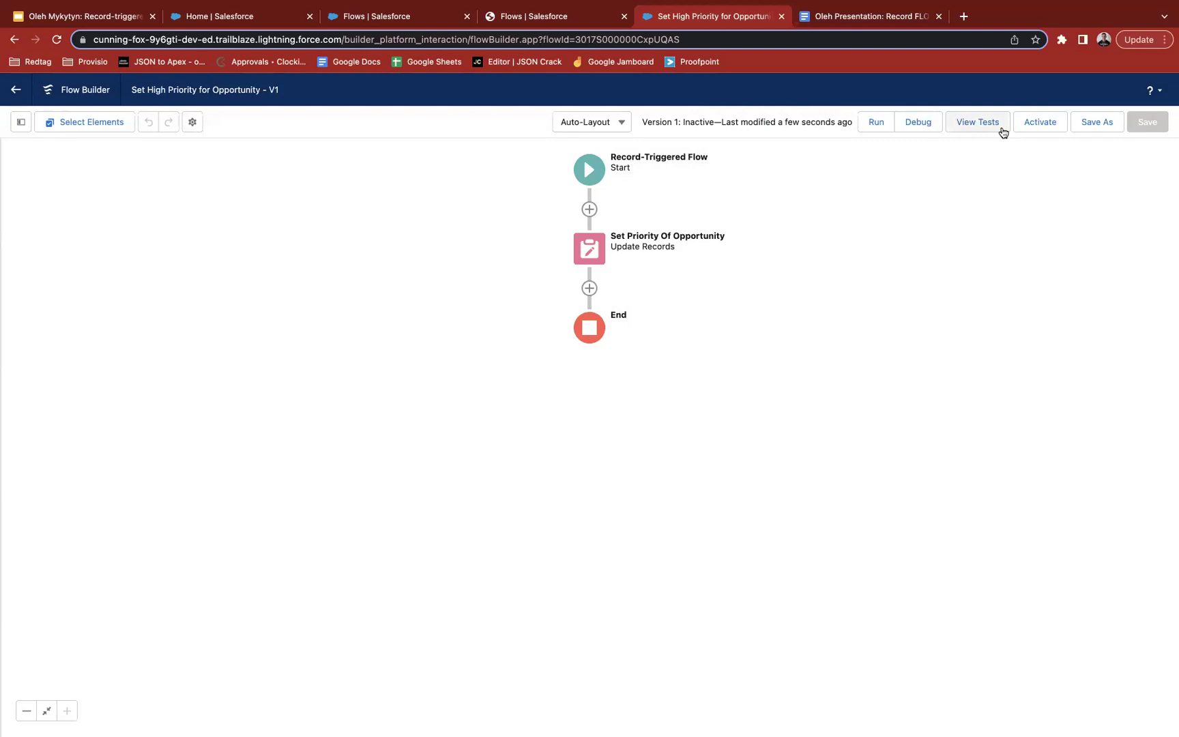
pyautogui.click(1041, 121)
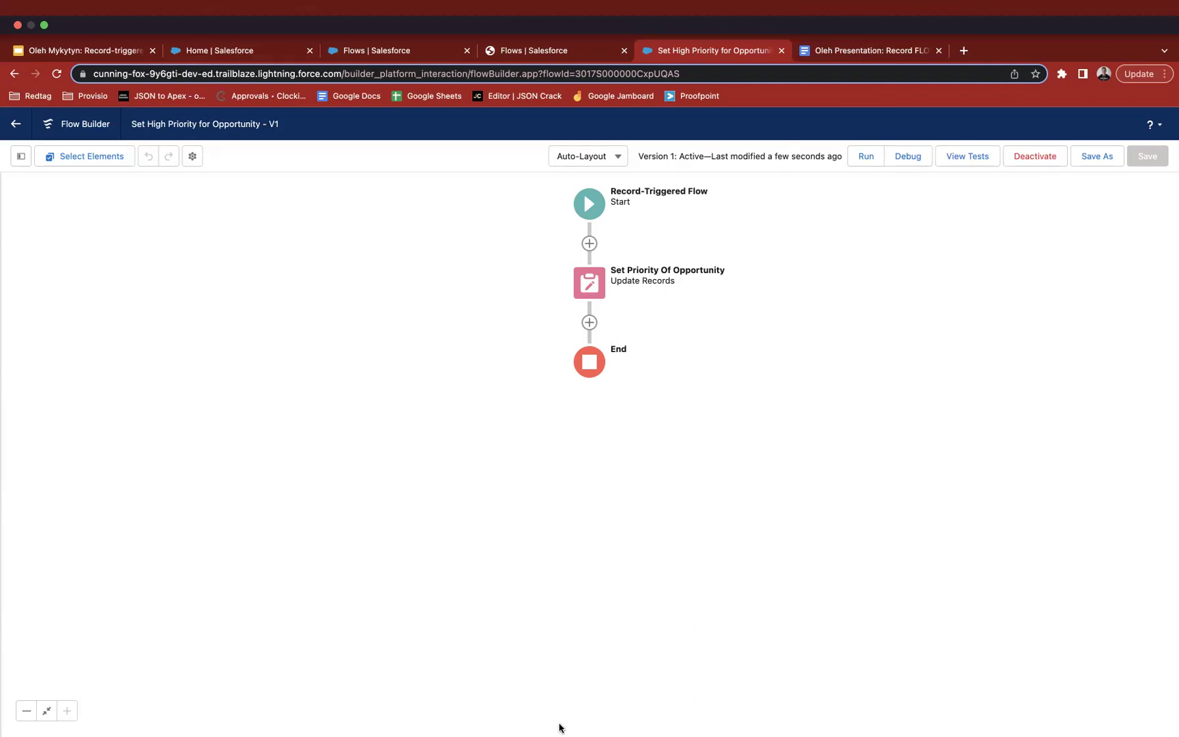
# Return from Flow Builder to the Setup Flows list.
pyautogui.click(846, 25)
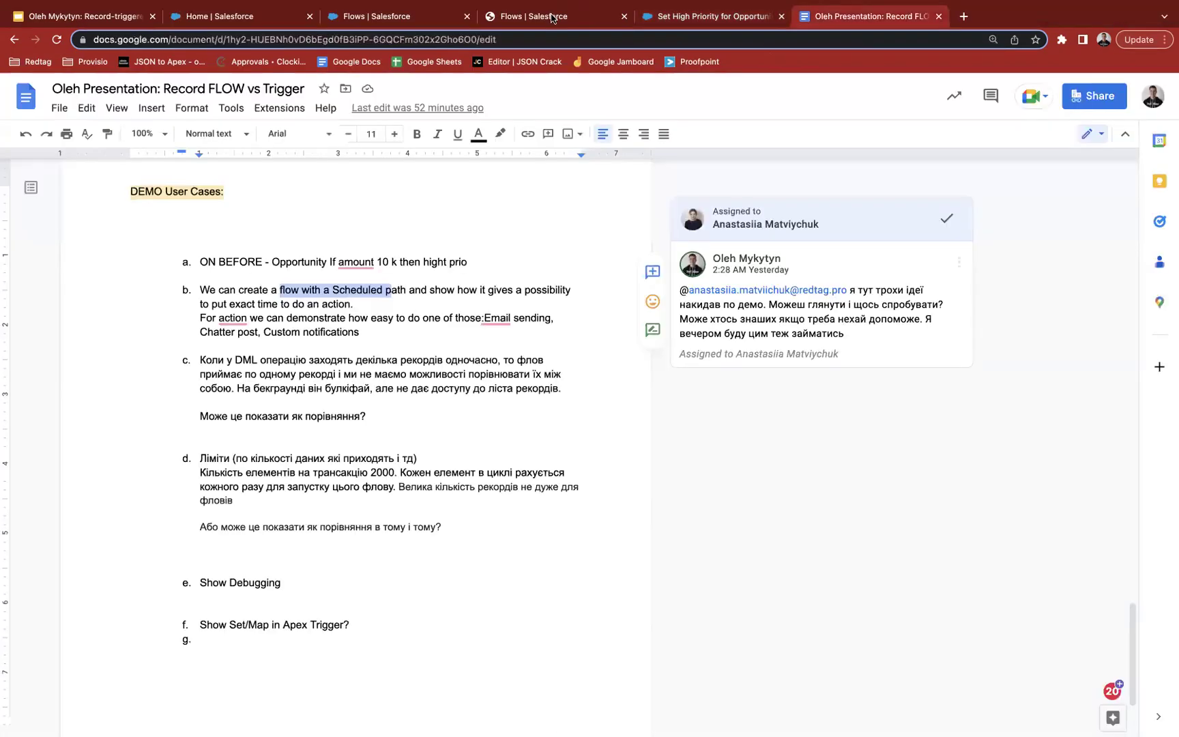
pyautogui.click(554, 16)
pyautogui.click(410, 18)
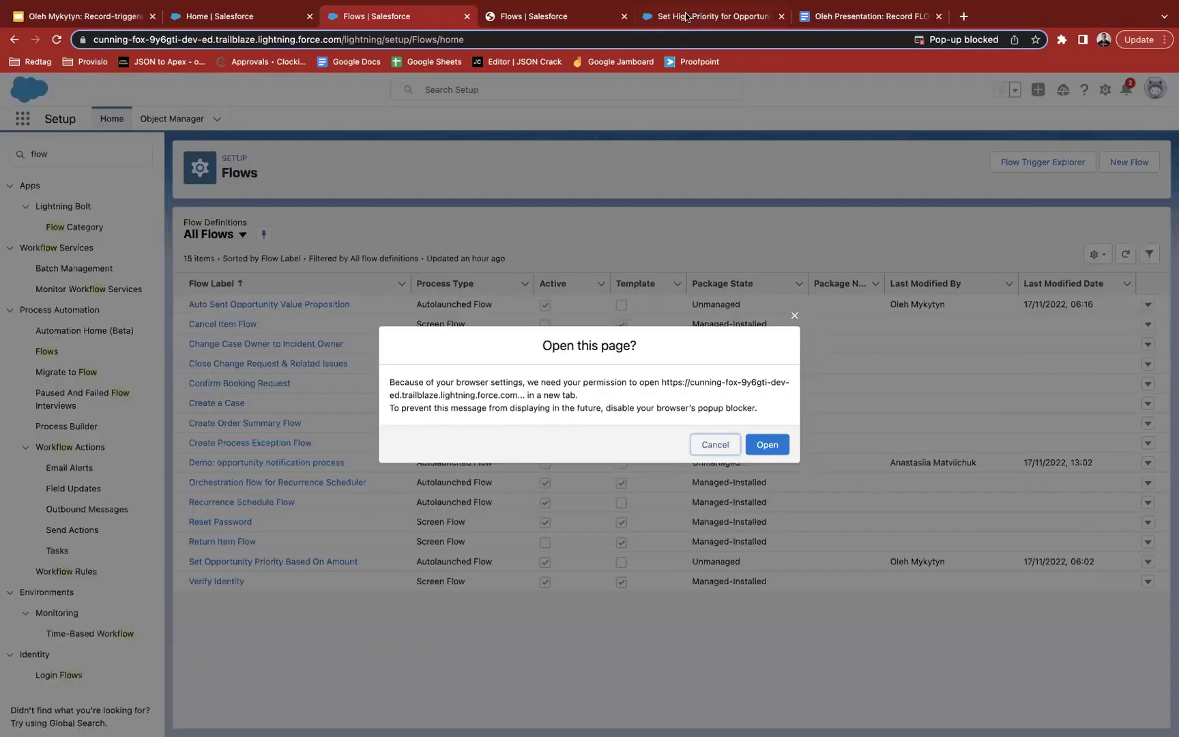
pyautogui.click(690, 19)
pyautogui.click(30, 95)
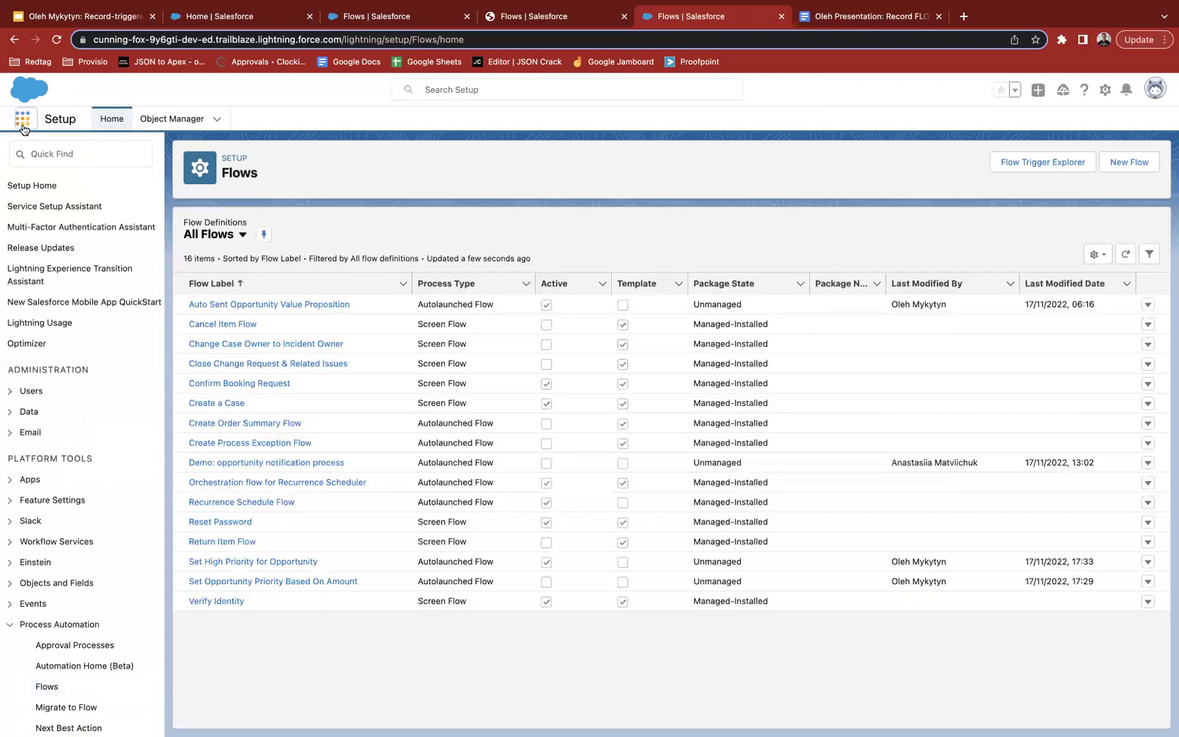
# Open the Sales app from the App Launcher in a new tab and switch to it.
pyautogui.click(23, 119)
pyautogui.rightClick(45, 322)
pyautogui.click(85, 331)
pyautogui.click(805, 49)
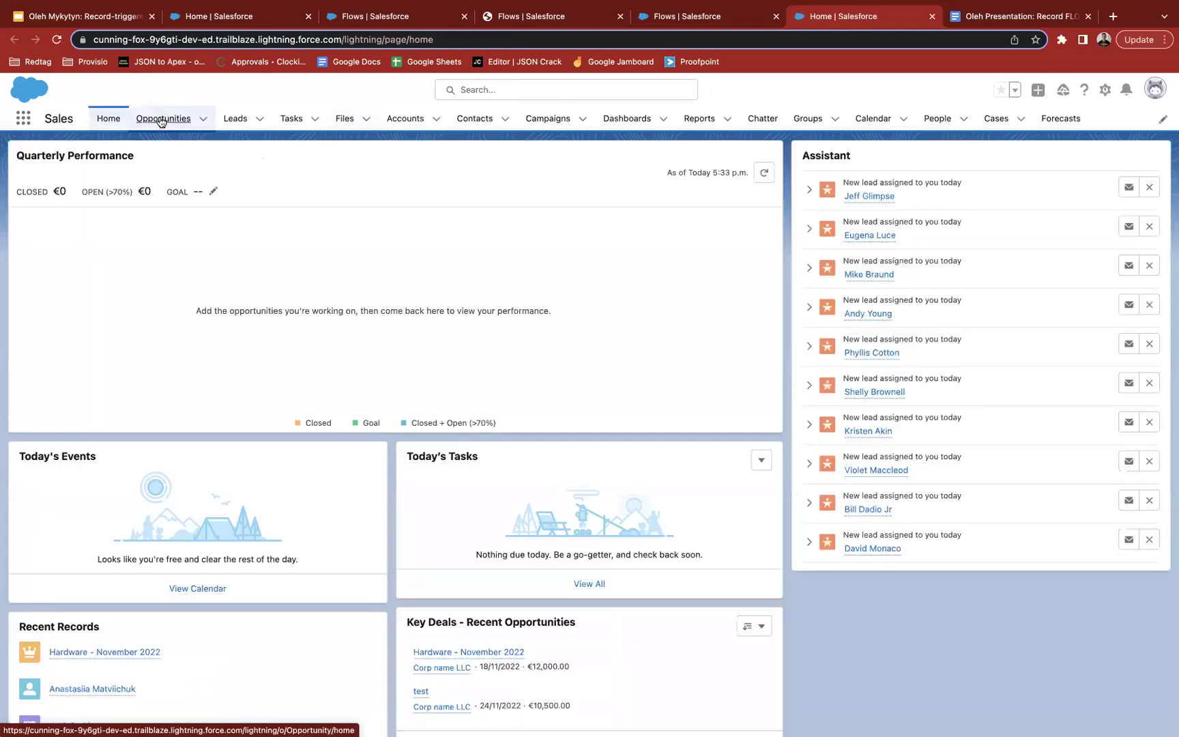
# Start a new opportunity named Demo Nov 17 for account Corp name LLC.
pyautogui.click(160, 119)
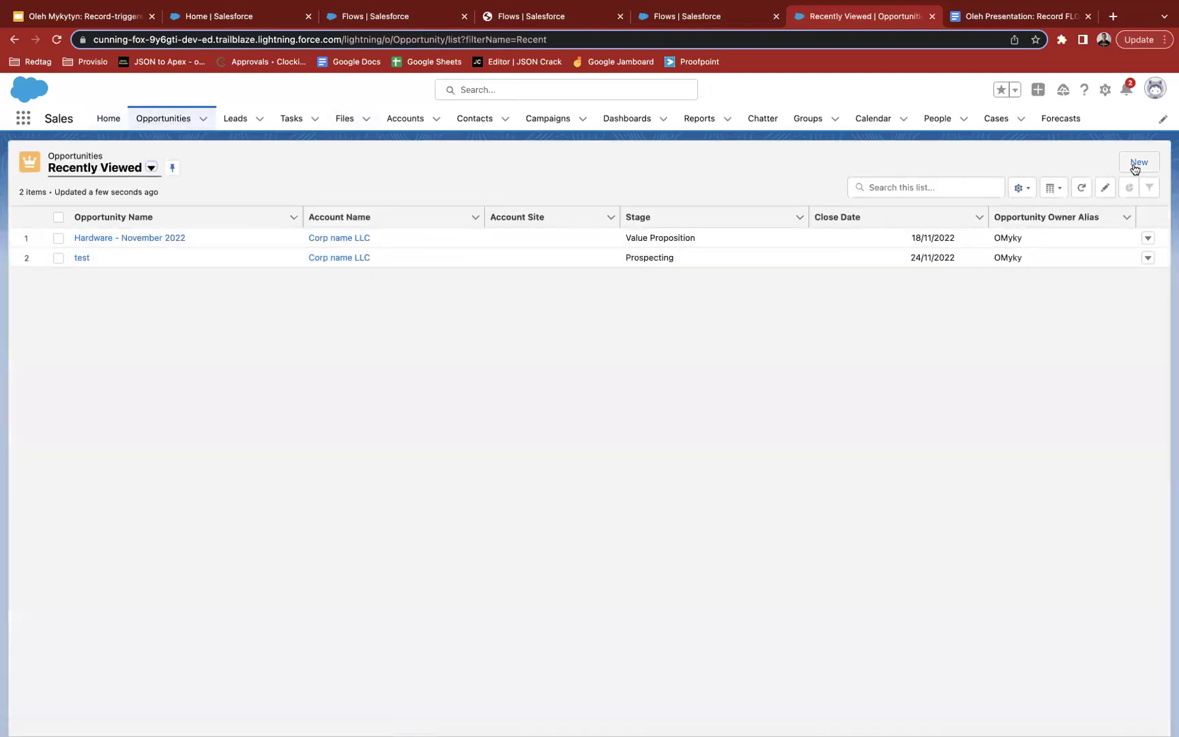
pyautogui.click(1135, 165)
pyautogui.click(403, 253)
pyautogui.write('De')
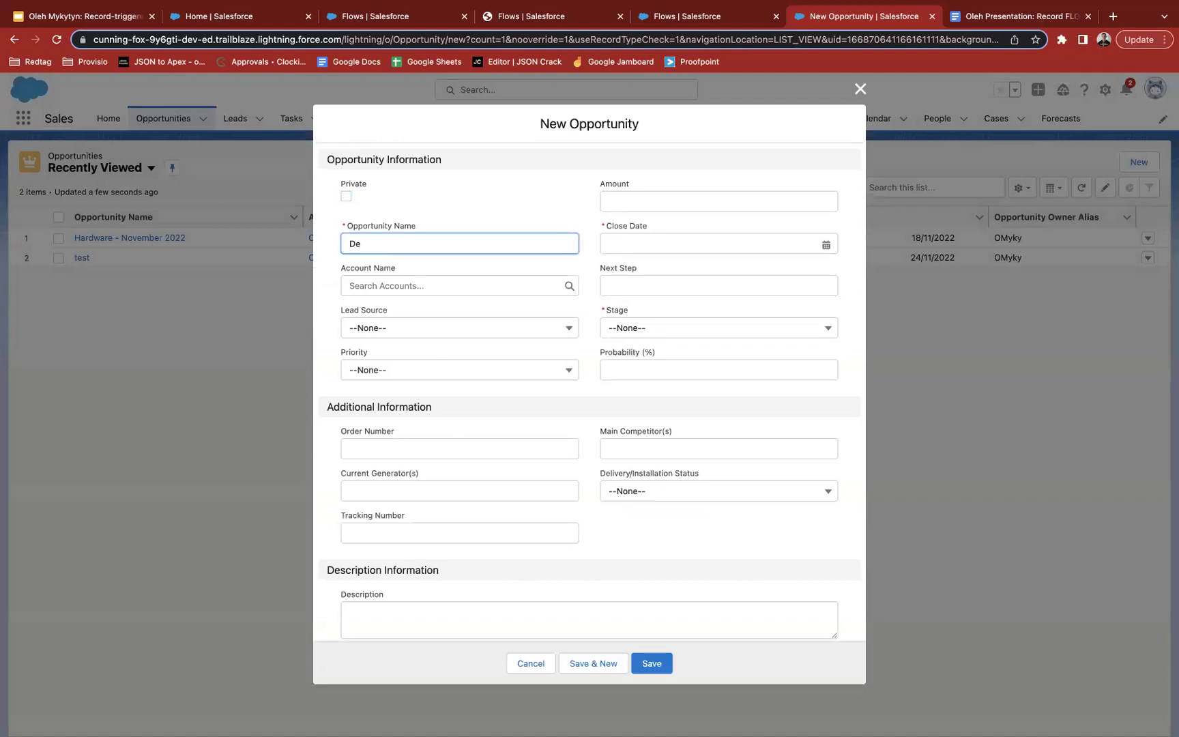
pyautogui.write('DEmo')
pyautogui.click(374, 285)
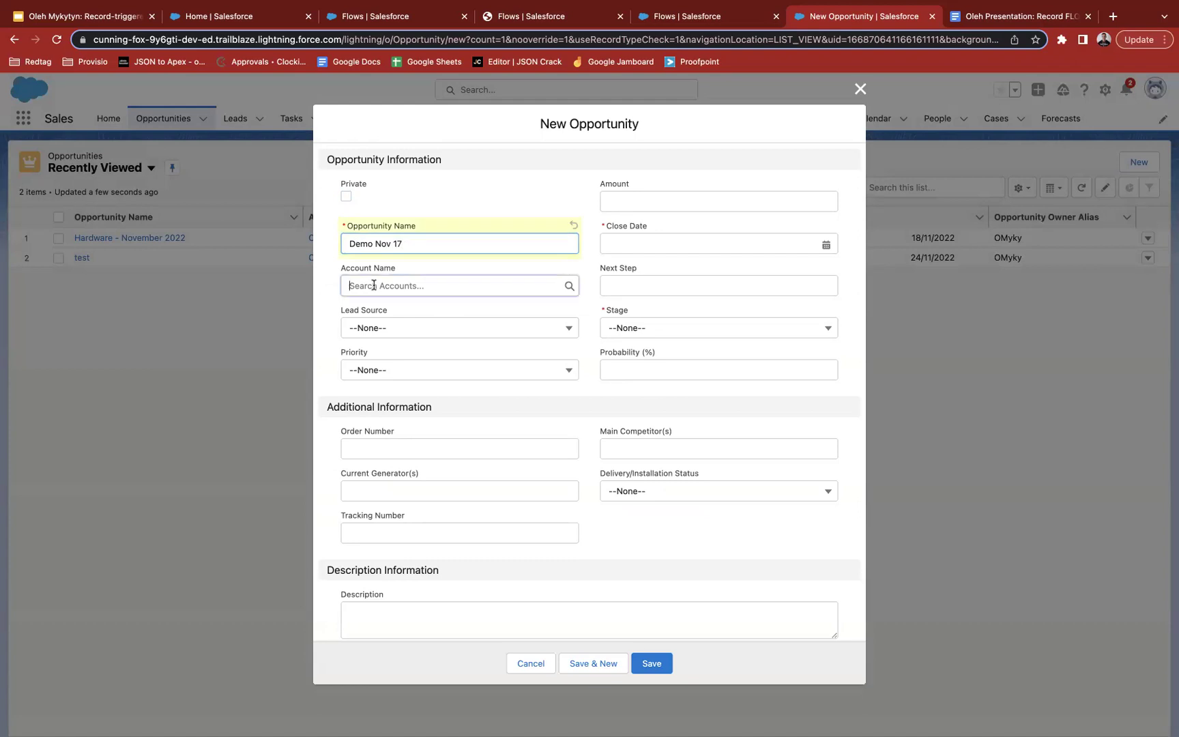
pyautogui.click(408, 333)
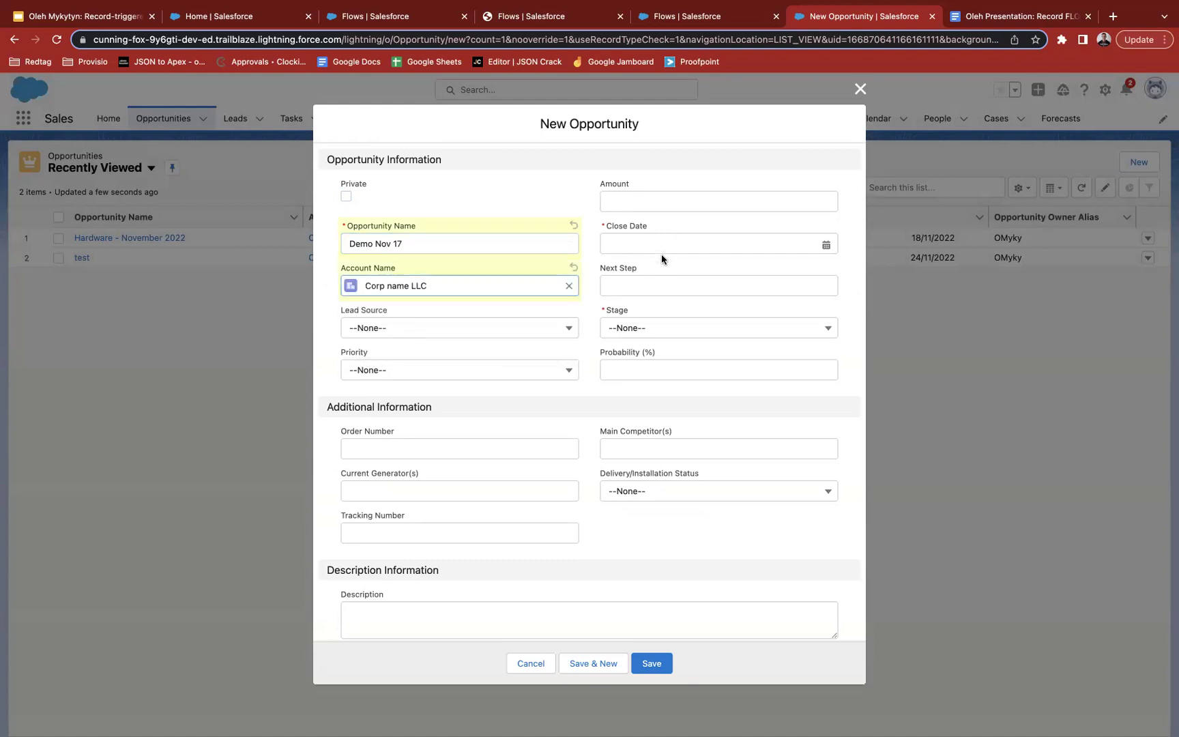
# Set close date 26/11/2022, amount €12,000.00 and stage Prospecting, then save the opportunity.
pyautogui.click(662, 247)
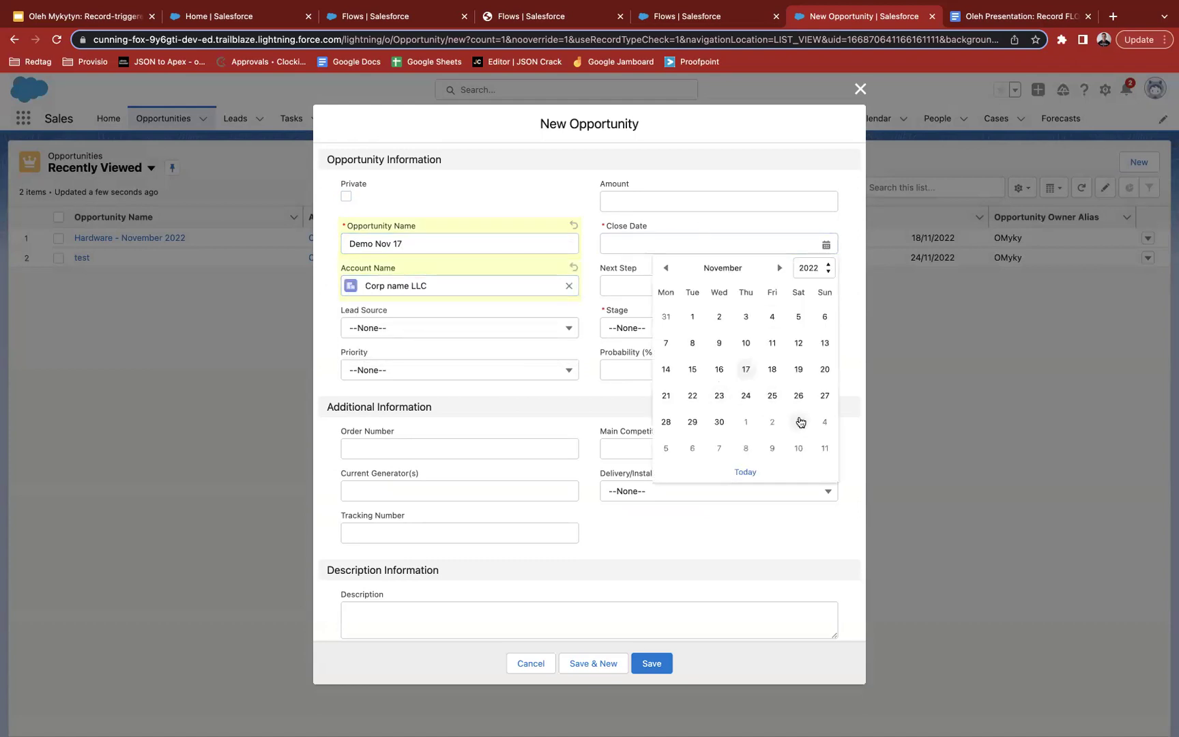
pyautogui.click(796, 395)
pyautogui.click(700, 210)
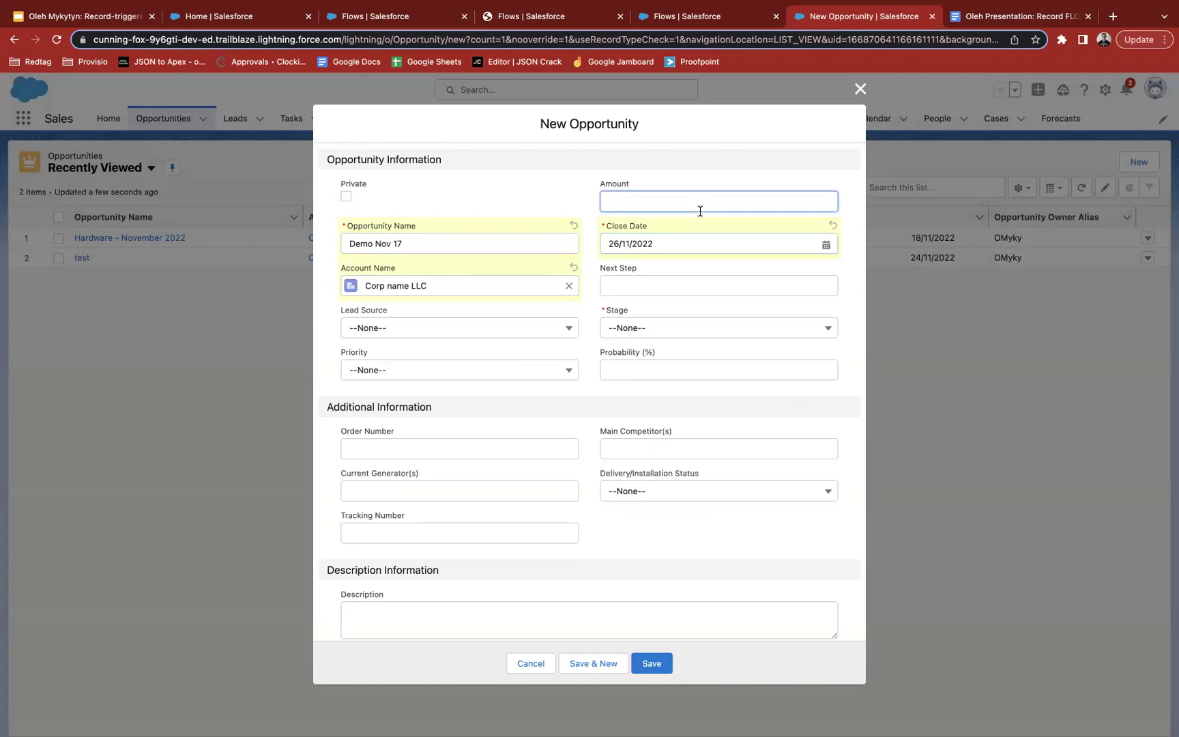
pyautogui.write('12000')
pyautogui.click(660, 659)
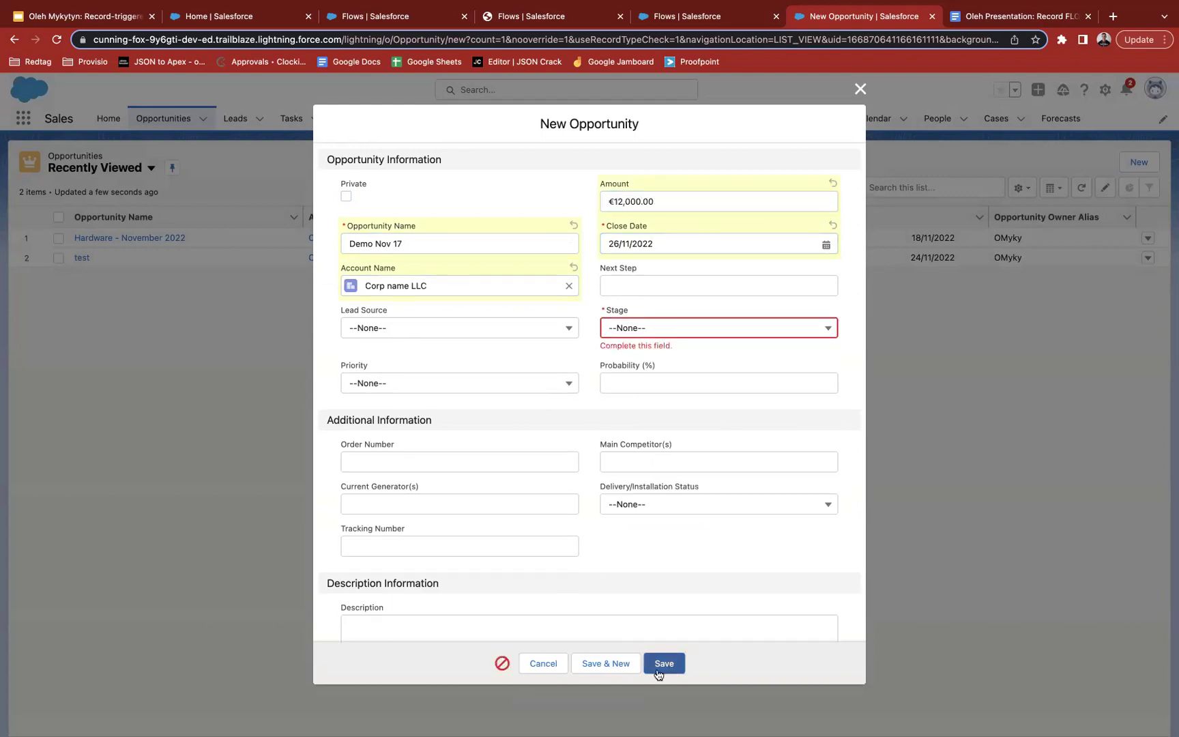
pyautogui.click(623, 335)
pyautogui.click(621, 377)
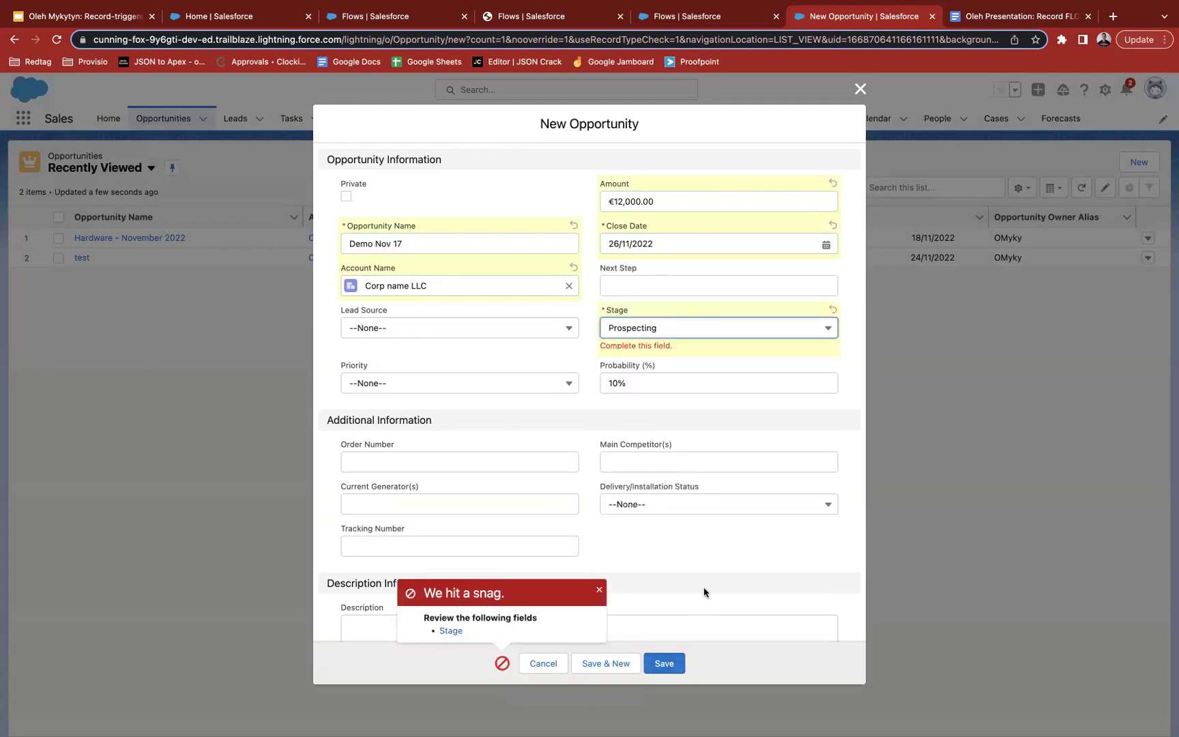
pyautogui.click(673, 664)
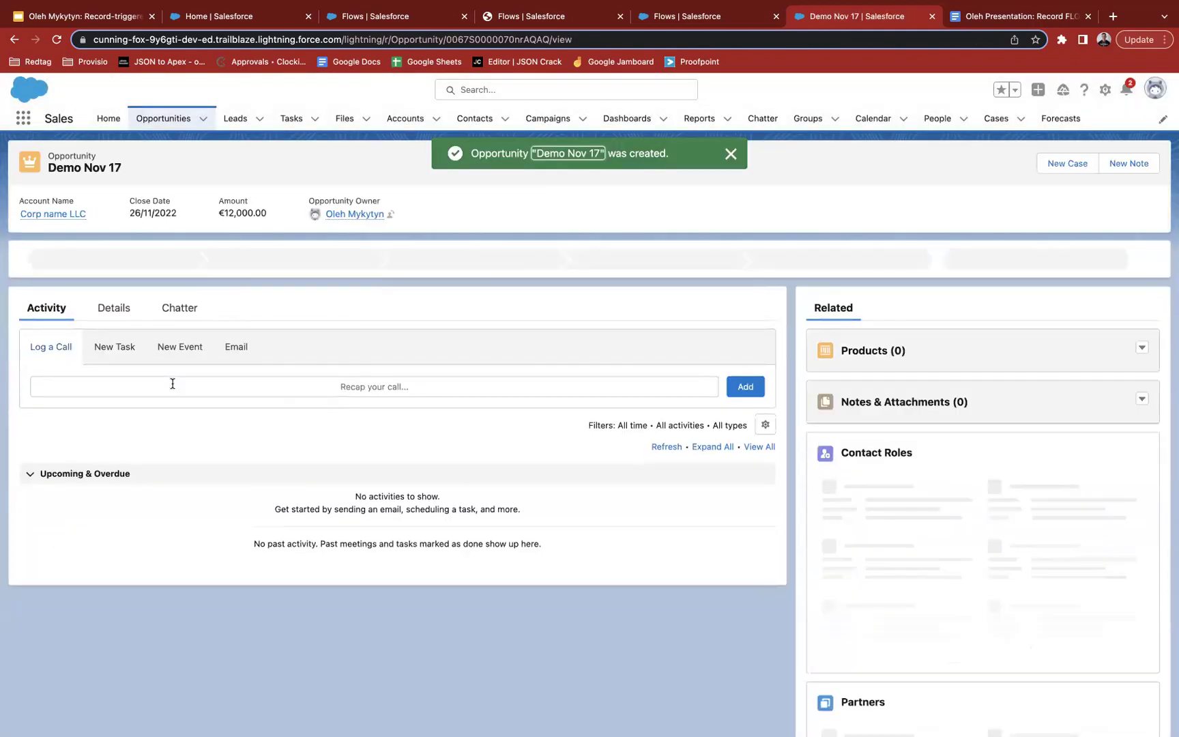
# Show Demo Nov 17's details and note the empty Priority field.
pyautogui.click(115, 309)
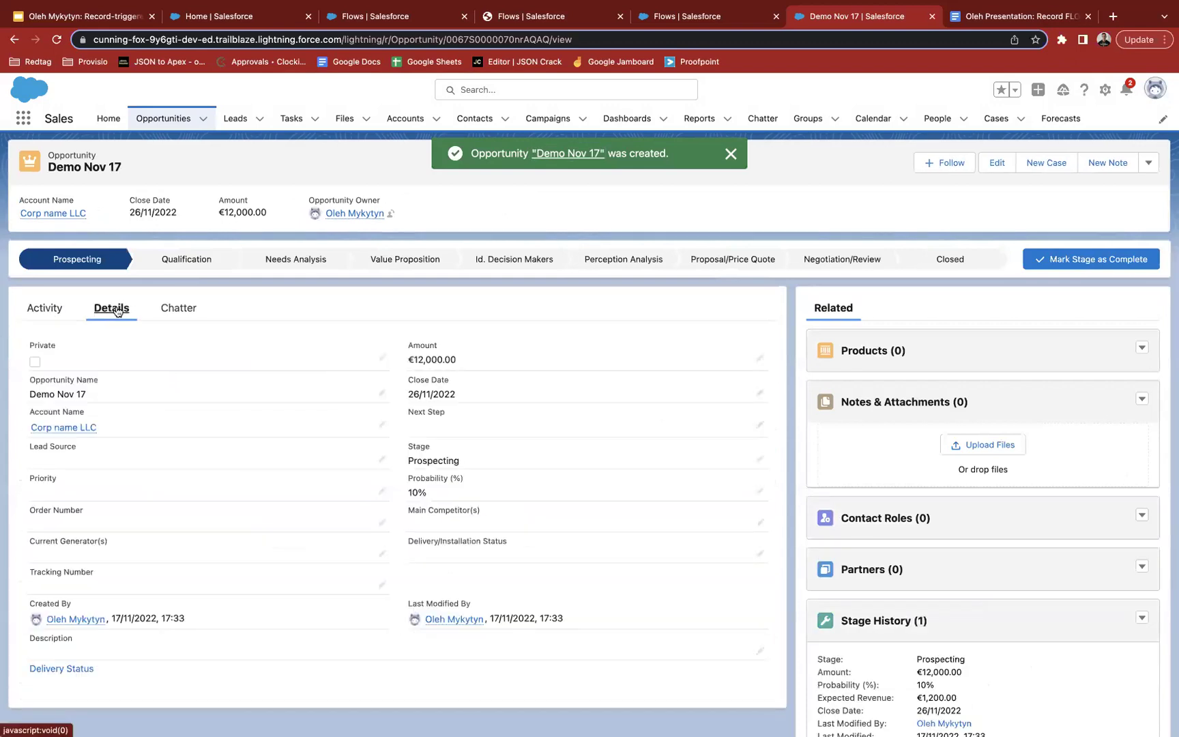
pyautogui.scroll(-1, 116, 310)
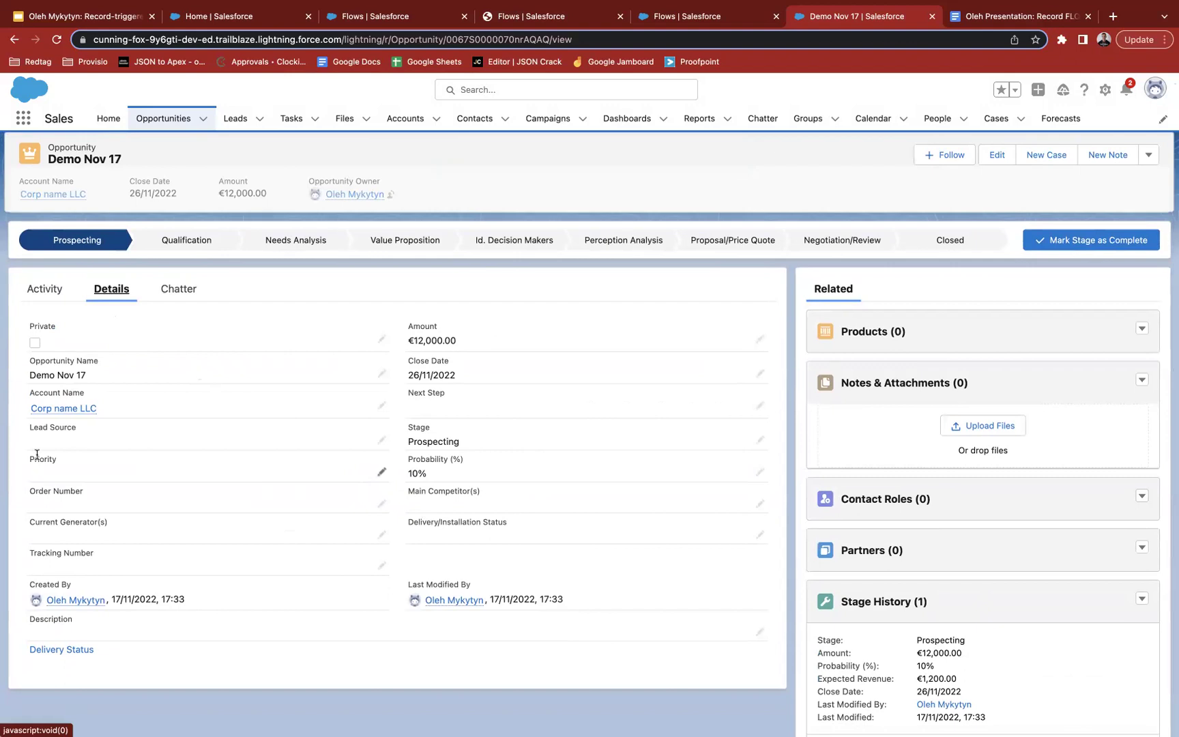
pyautogui.moveTo(27, 458); pyautogui.dragTo(196, 474)
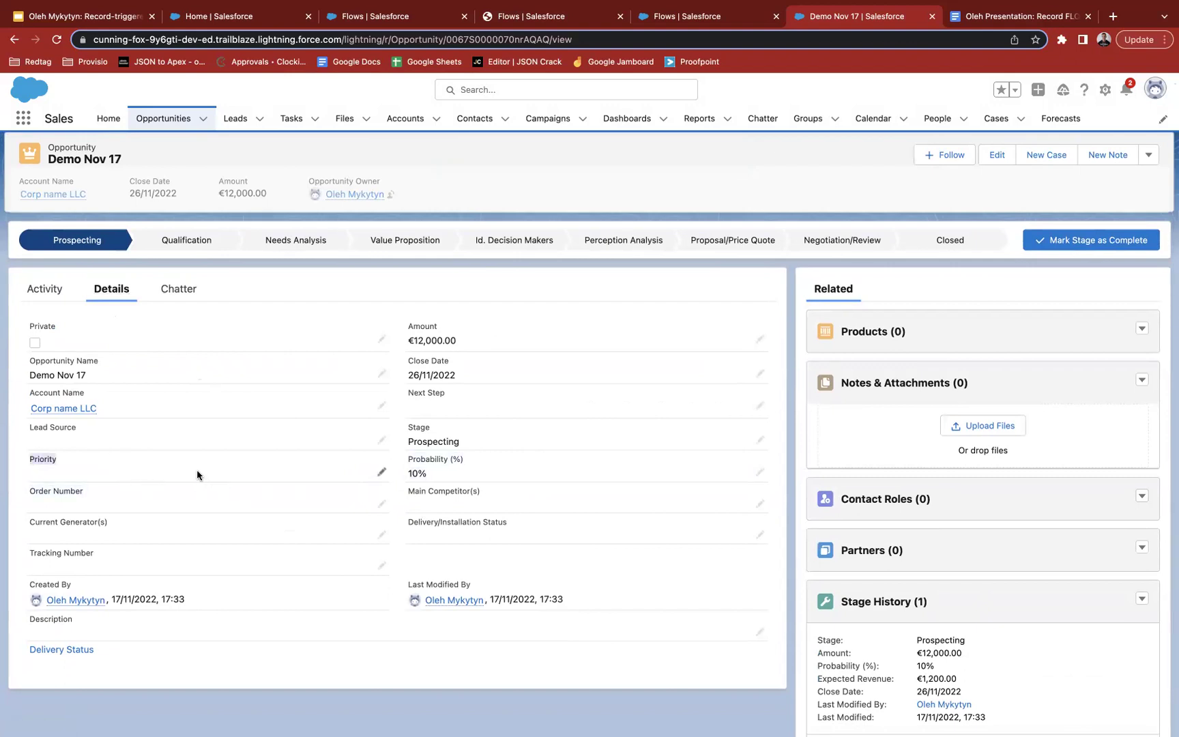
# Lower the amount to €11,000.00, save, and confirm Priority now shows High.
pyautogui.click(381, 471)
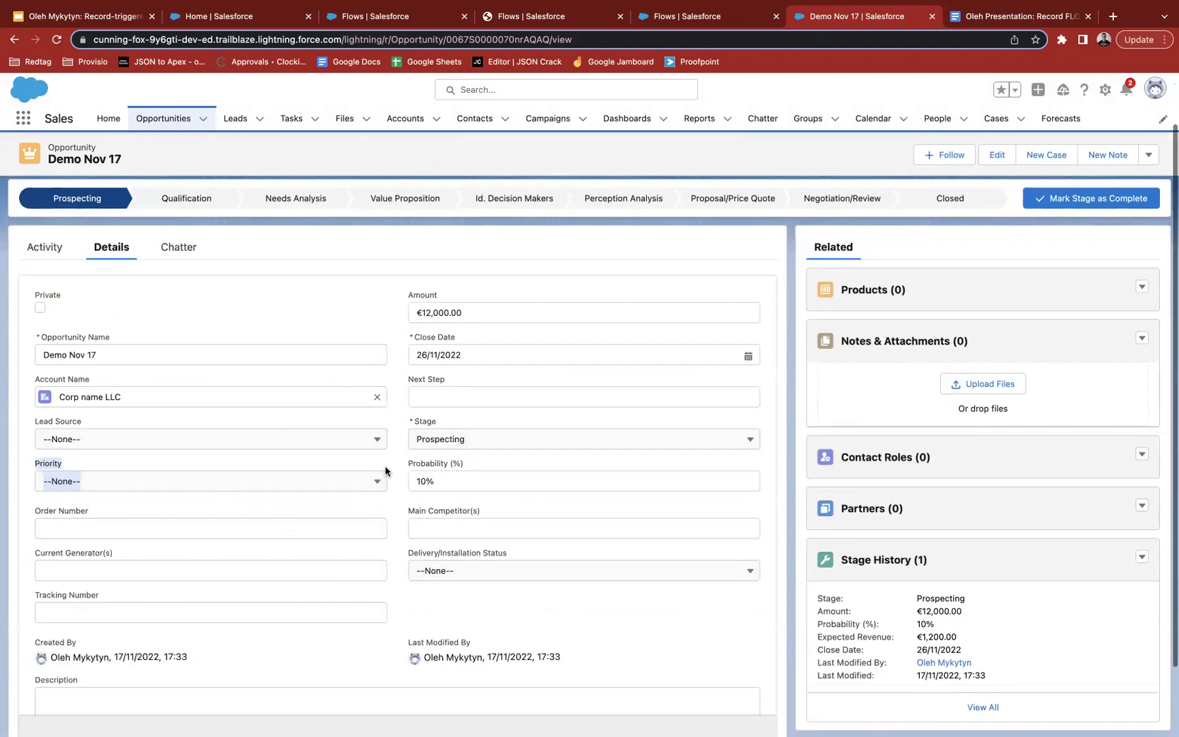
pyautogui.click(430, 318)
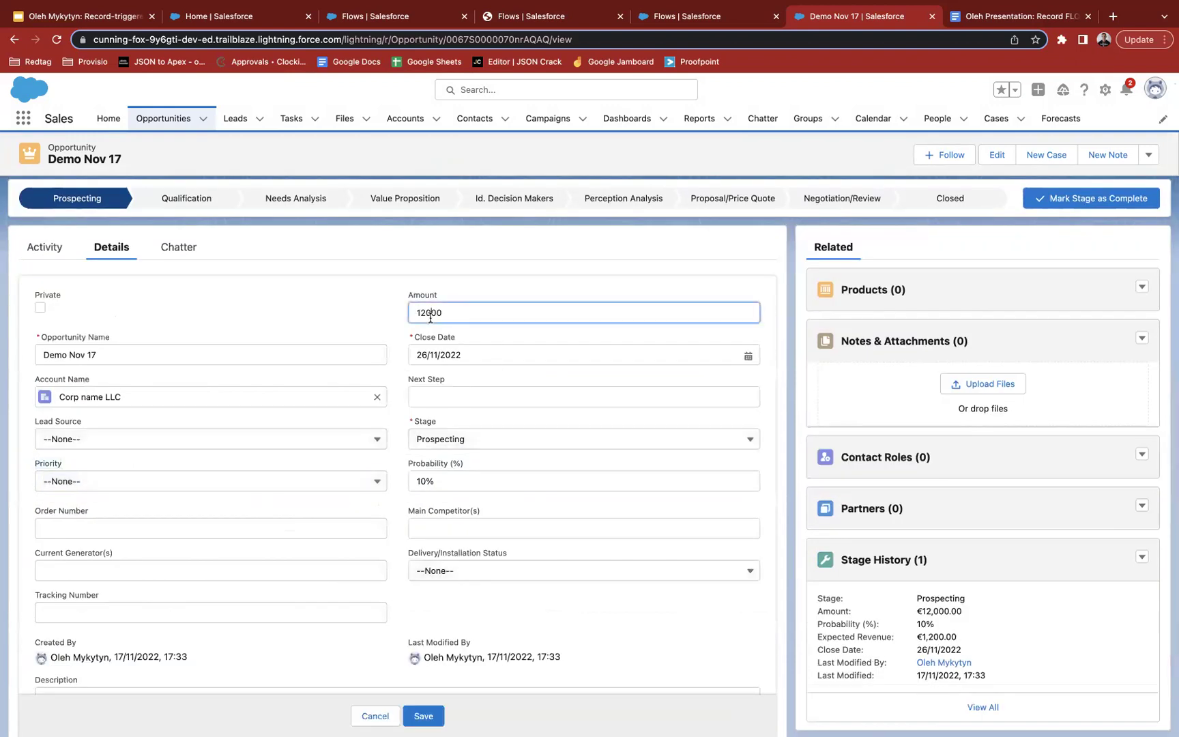
pyautogui.write('1')
pyautogui.click(509, 267)
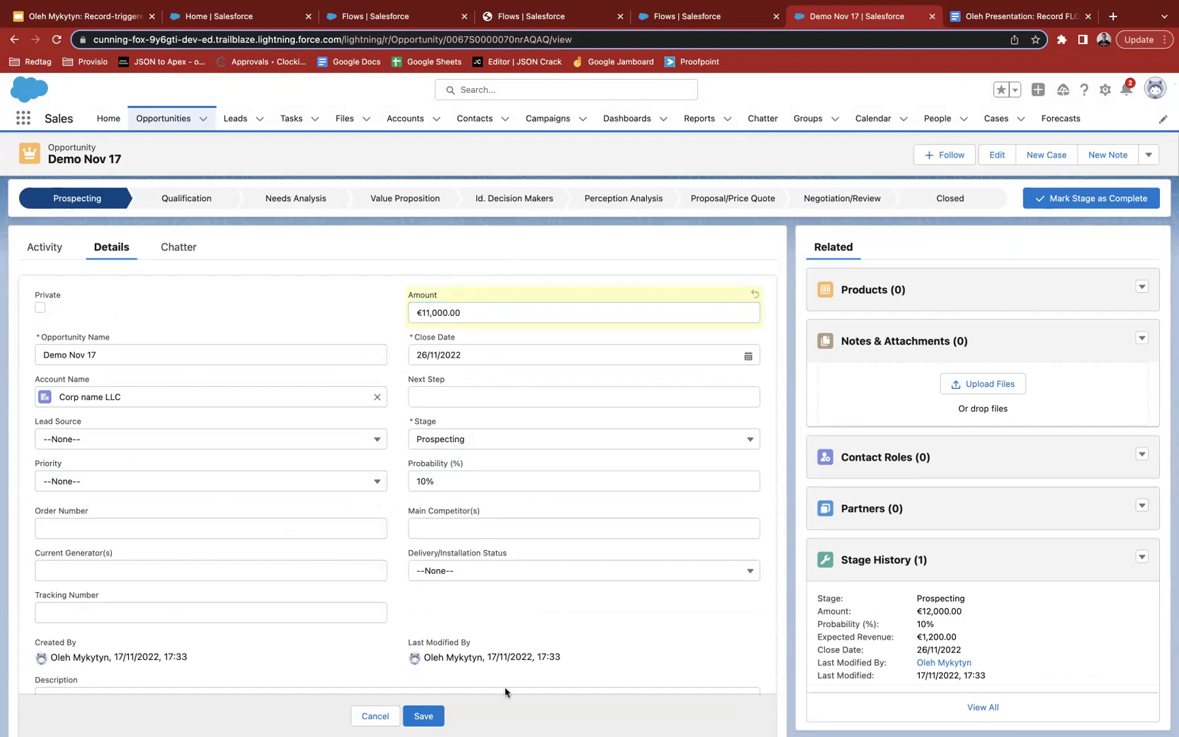
pyautogui.click(433, 714)
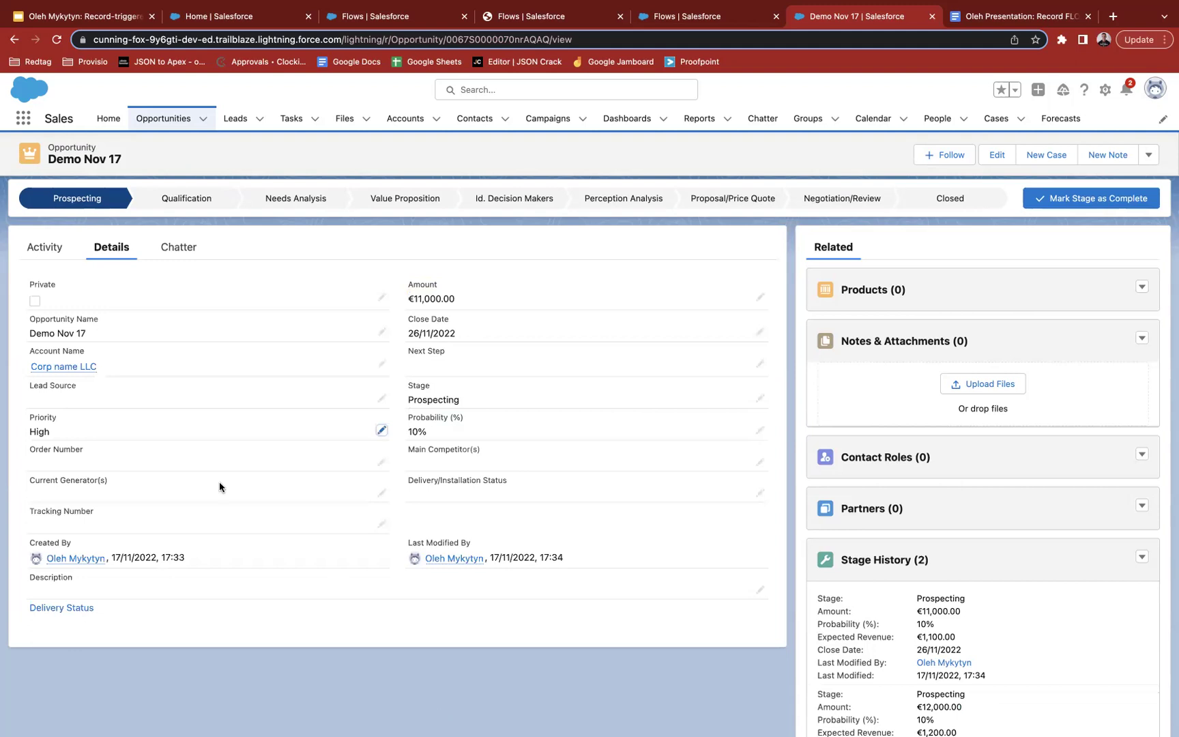
pyautogui.moveTo(18, 405); pyautogui.dragTo(97, 434)
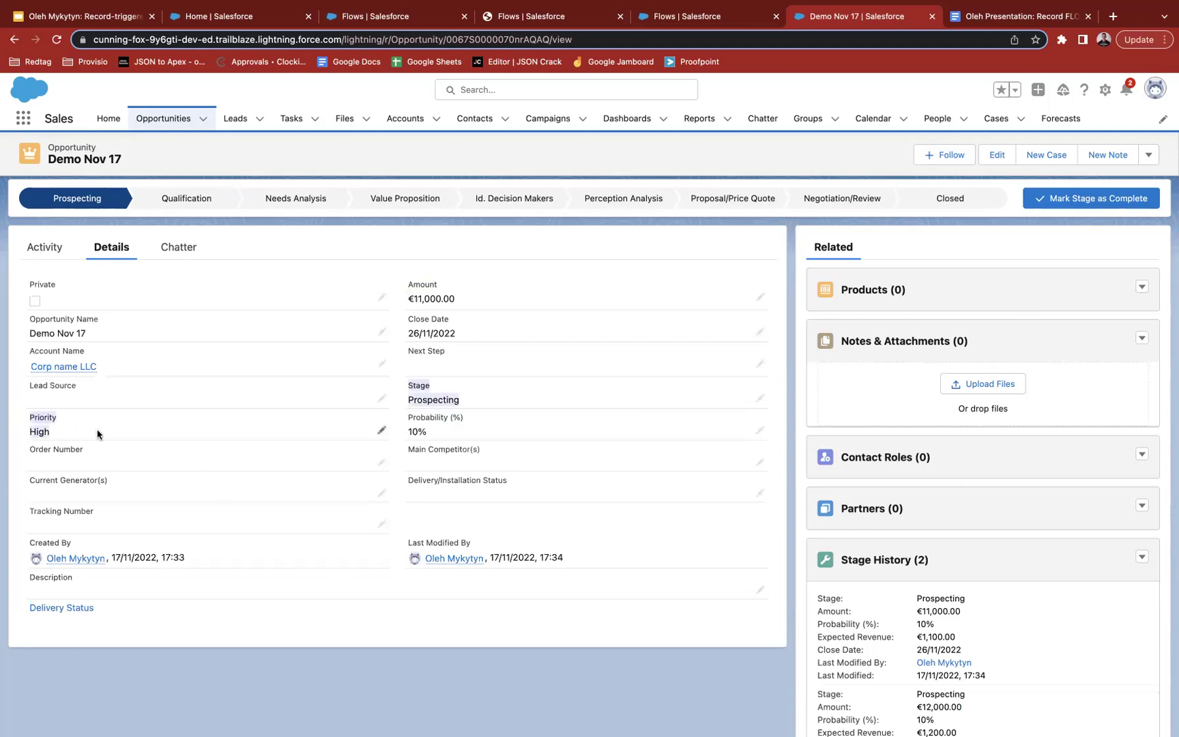
pyautogui.moveTo(21, 399); pyautogui.dragTo(65, 437)
pyautogui.click(685, 17)
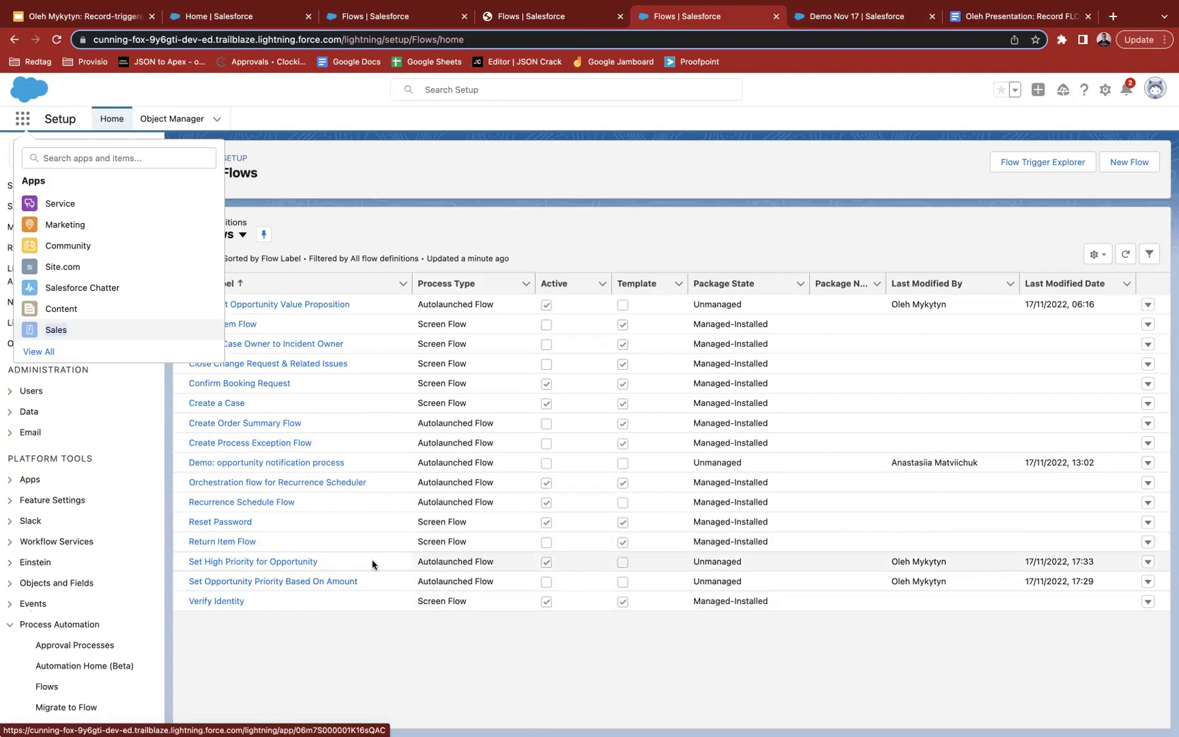
# Remove the Amount Is Changed condition from the Set High Priority for Opportunity start trigger.
pyautogui.click(303, 565)
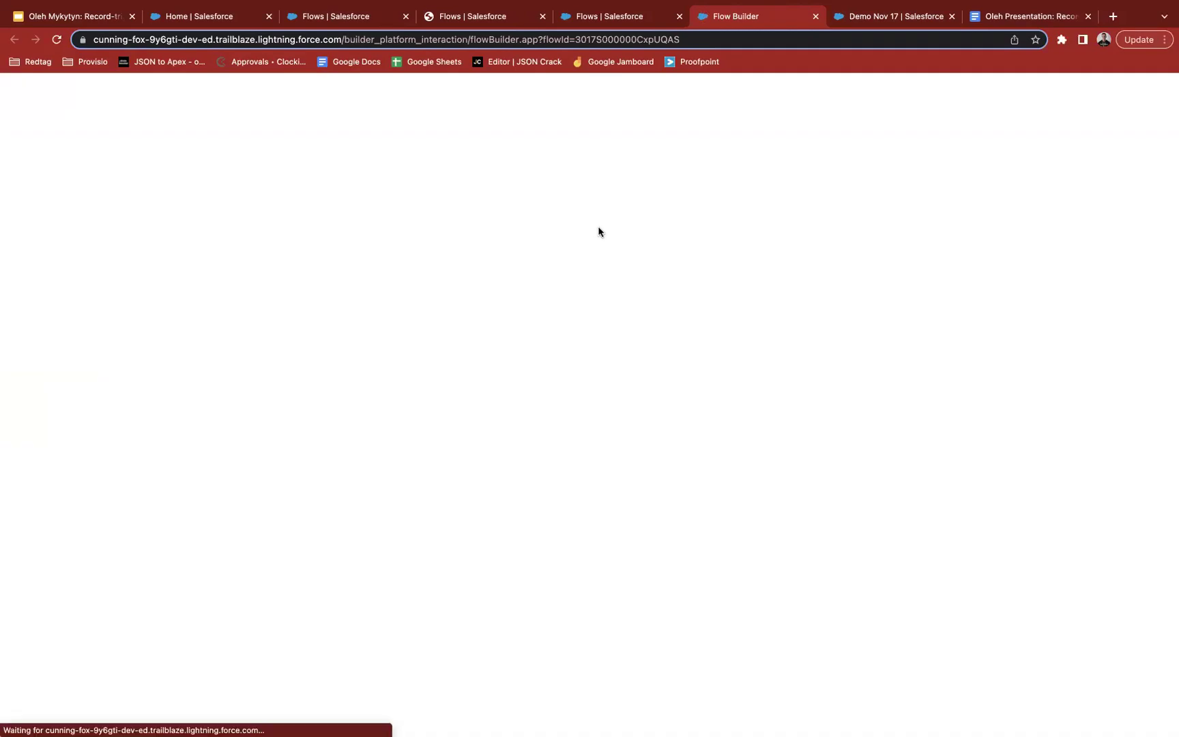
pyautogui.click(589, 170)
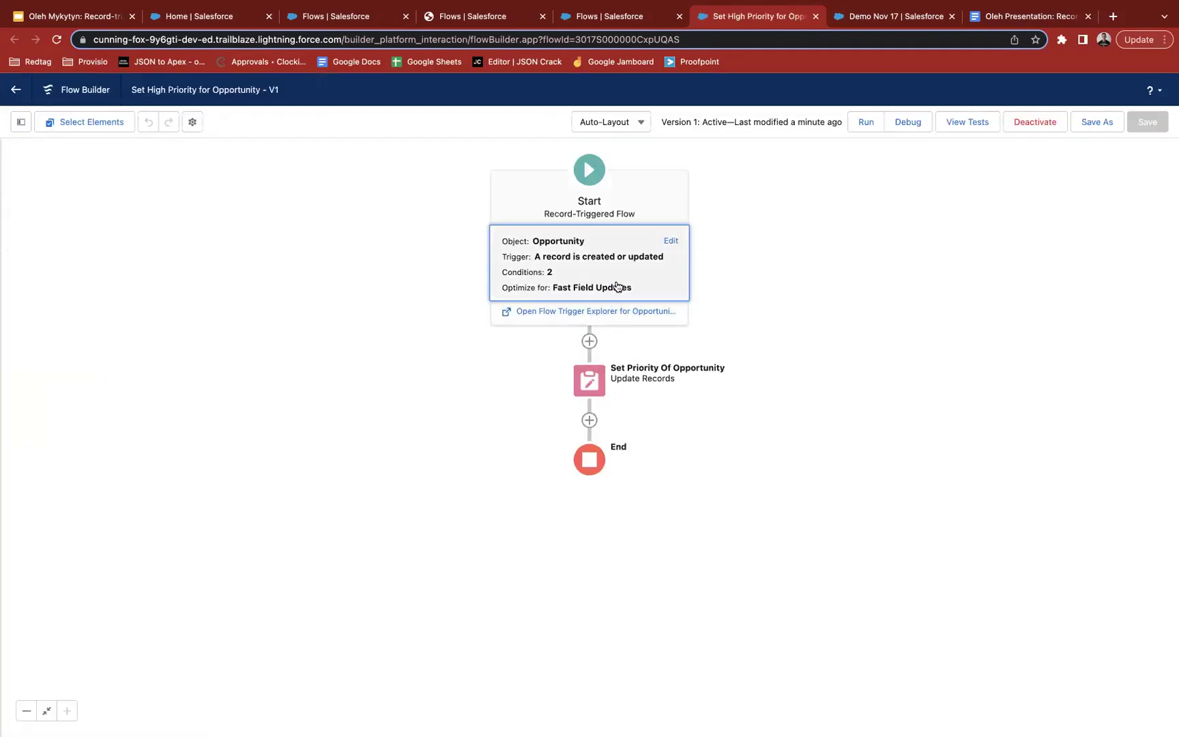
pyautogui.click(621, 287)
pyautogui.scroll(-2, 363, 489)
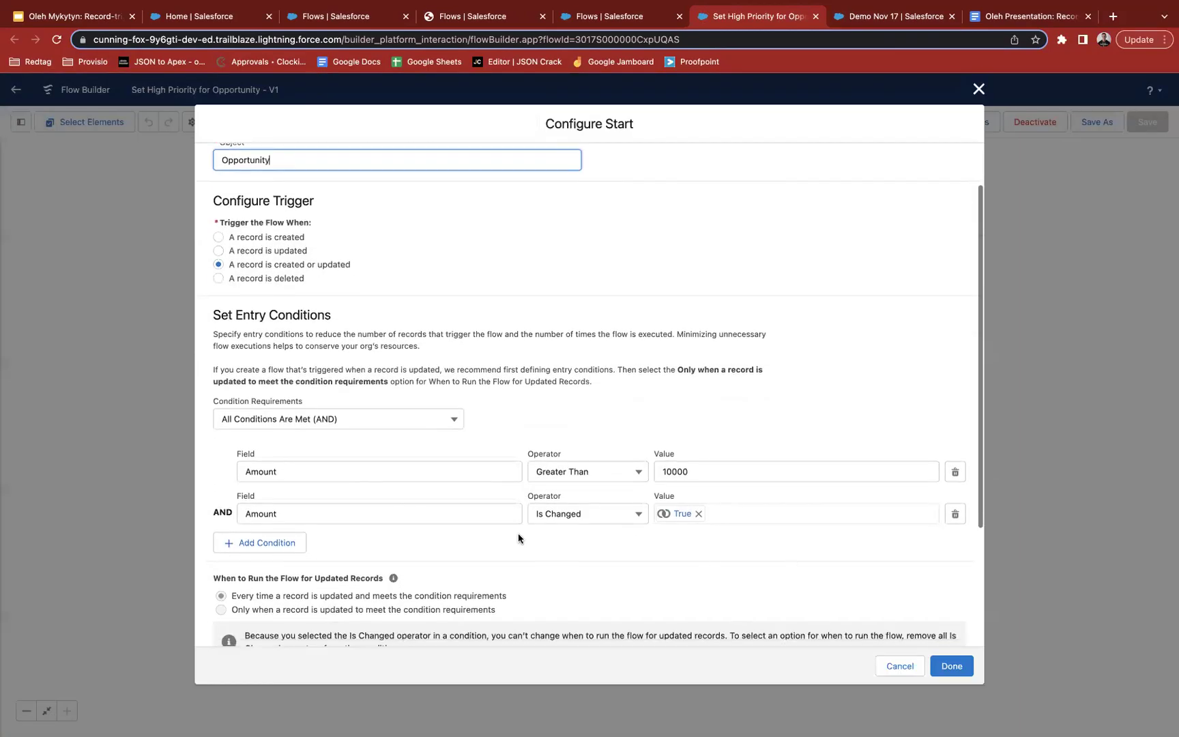
pyautogui.click(956, 514)
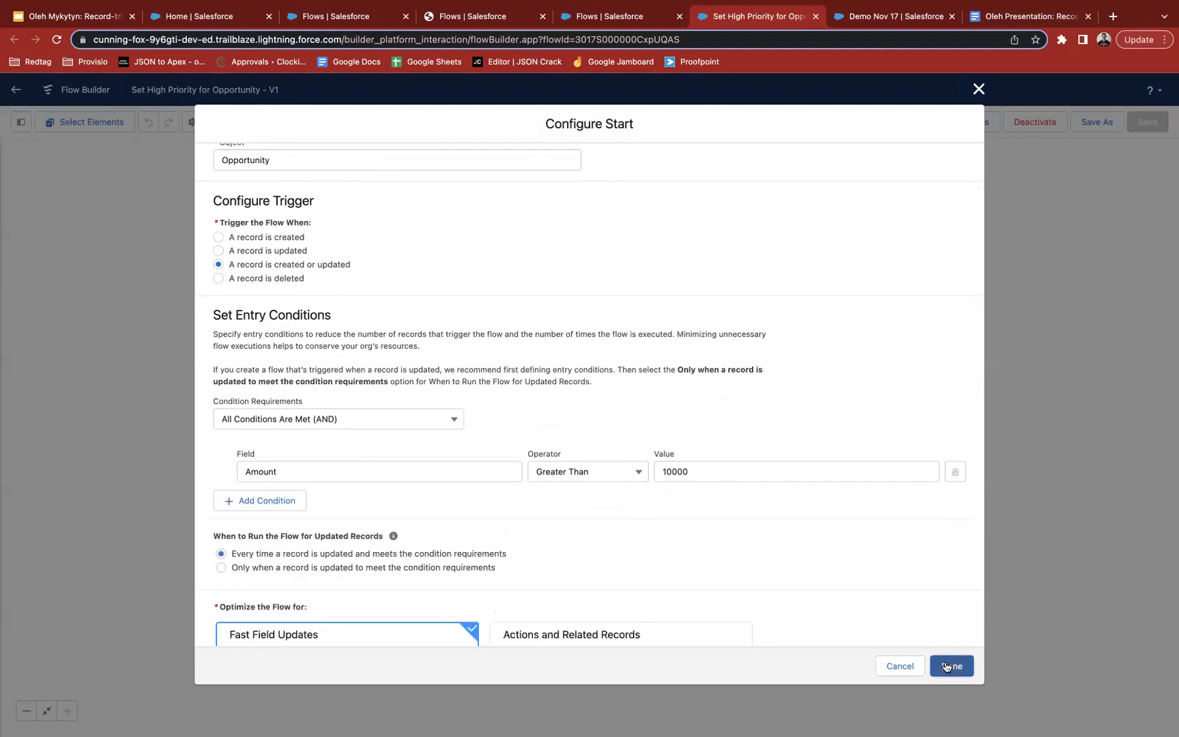
pyautogui.click(949, 667)
# Save the flow as Version 2 and activate it.
pyautogui.click(1105, 121)
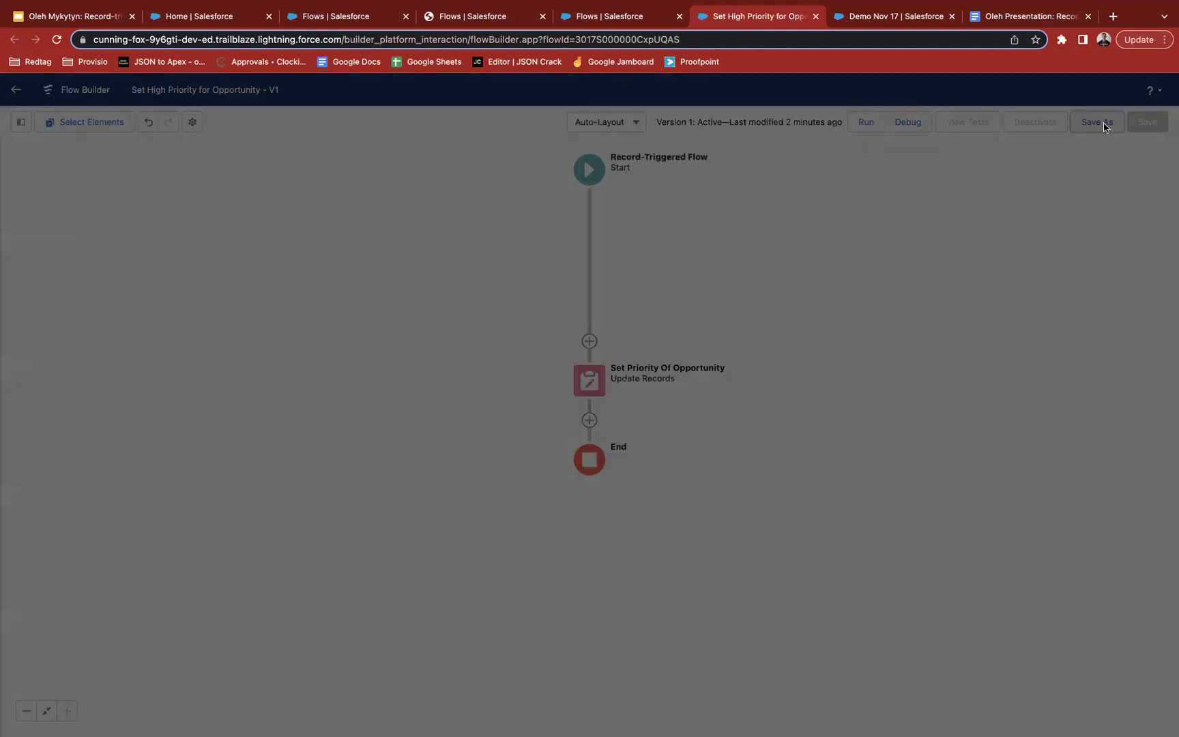
pyautogui.click(833, 504)
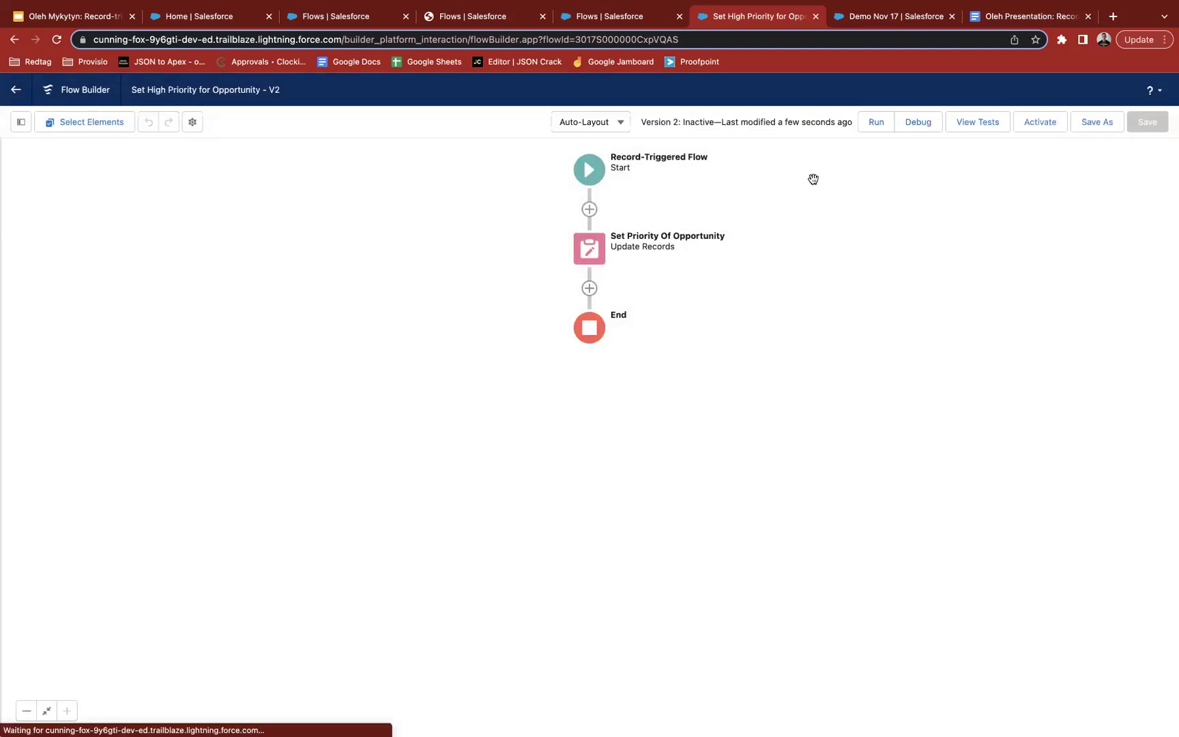
pyautogui.click(1040, 121)
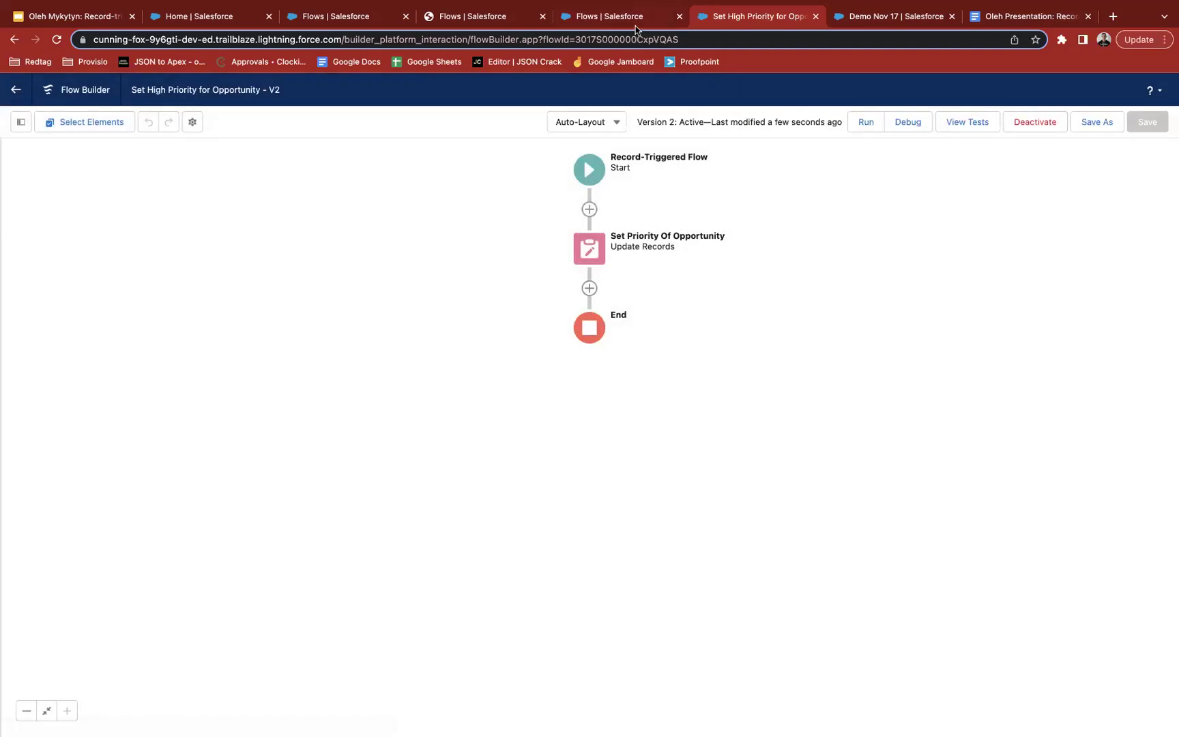
pyautogui.click(638, 23)
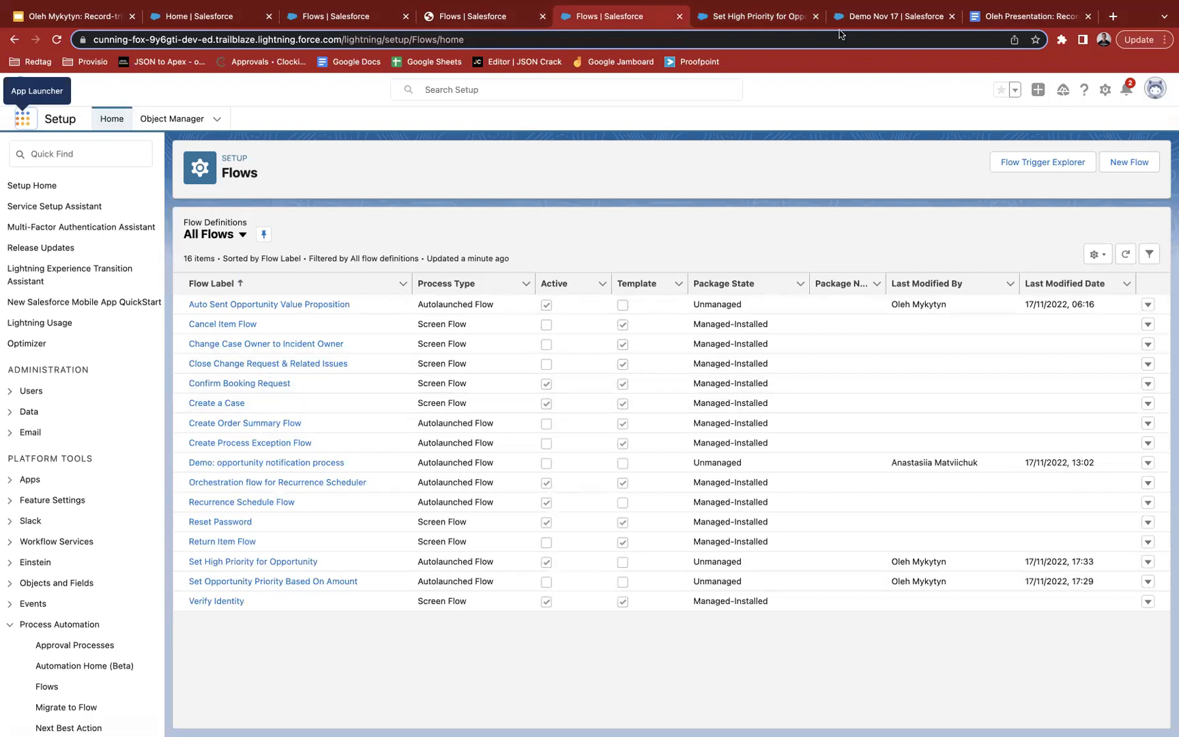
# Start a new opportunity named Demo 2 nov 17 with close date 24/11/2022.
pyautogui.click(872, 21)
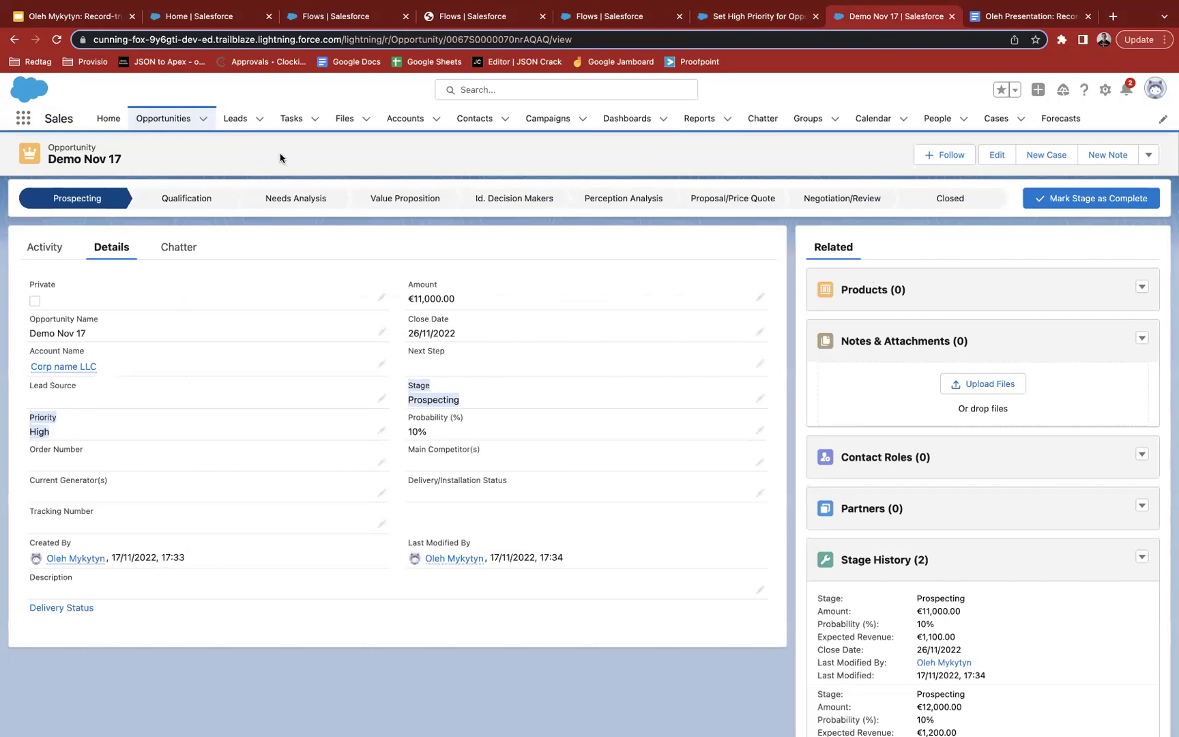
pyautogui.click(176, 122)
pyautogui.click(1137, 163)
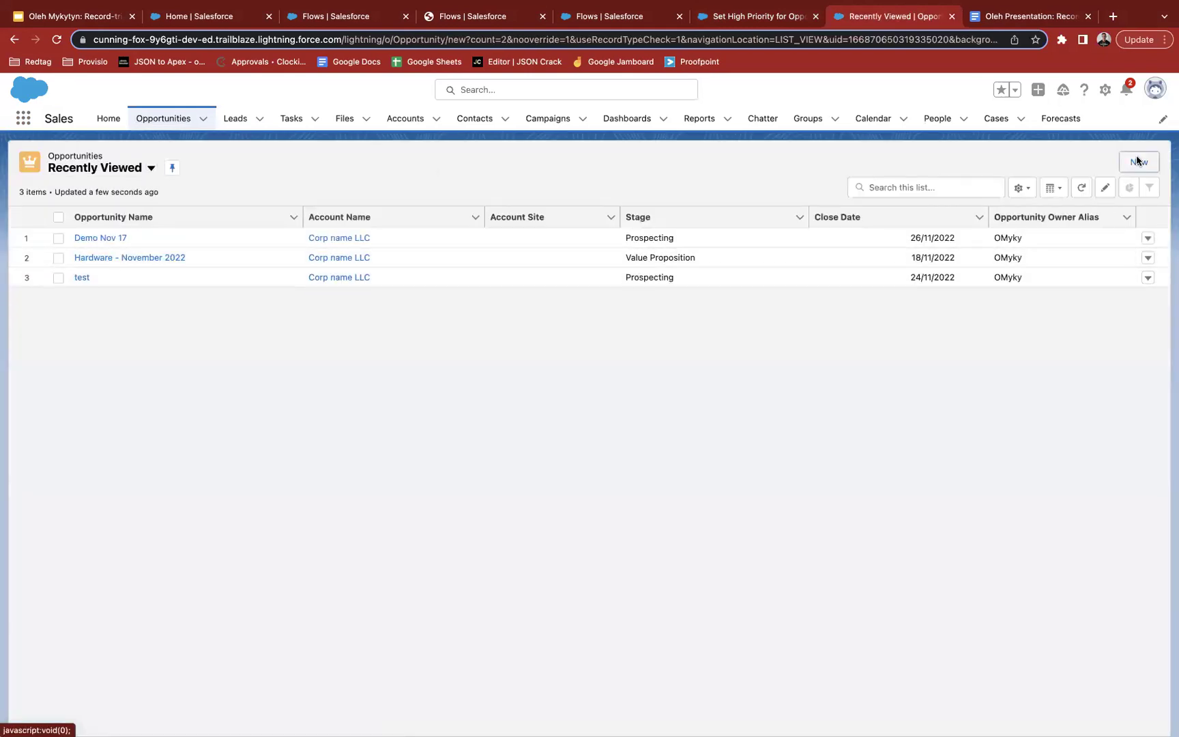
pyautogui.click(444, 243)
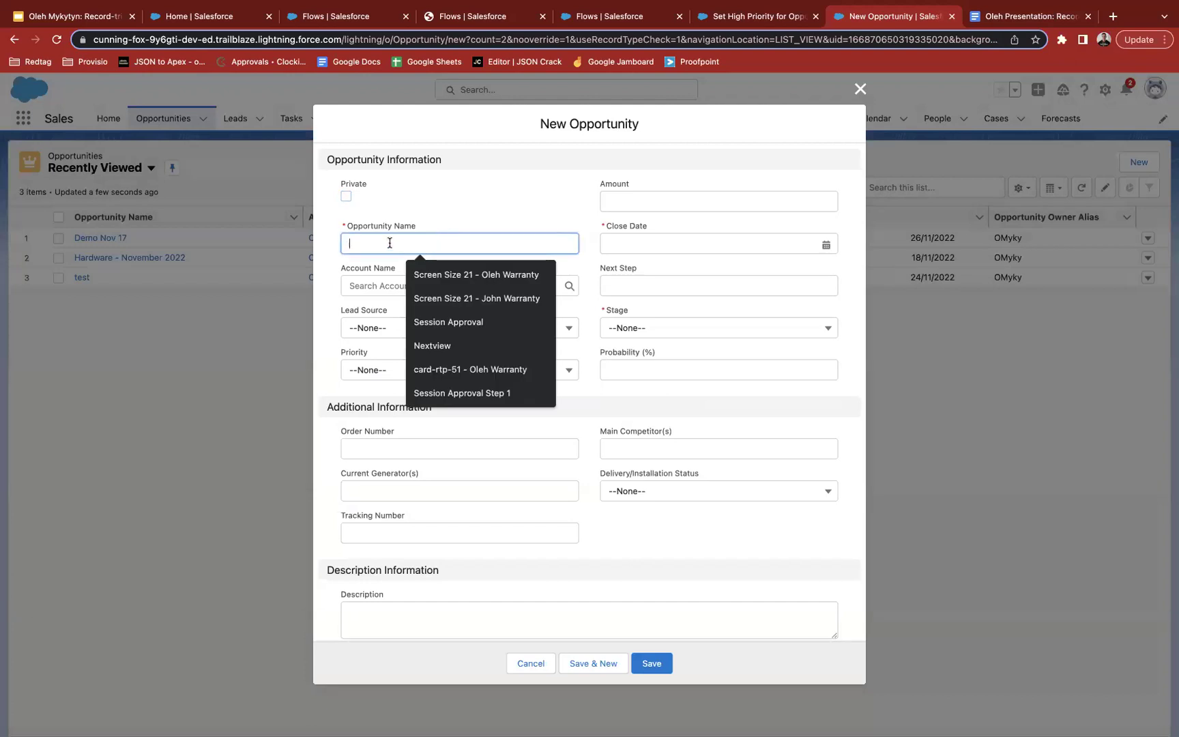
pyautogui.write('DEm')
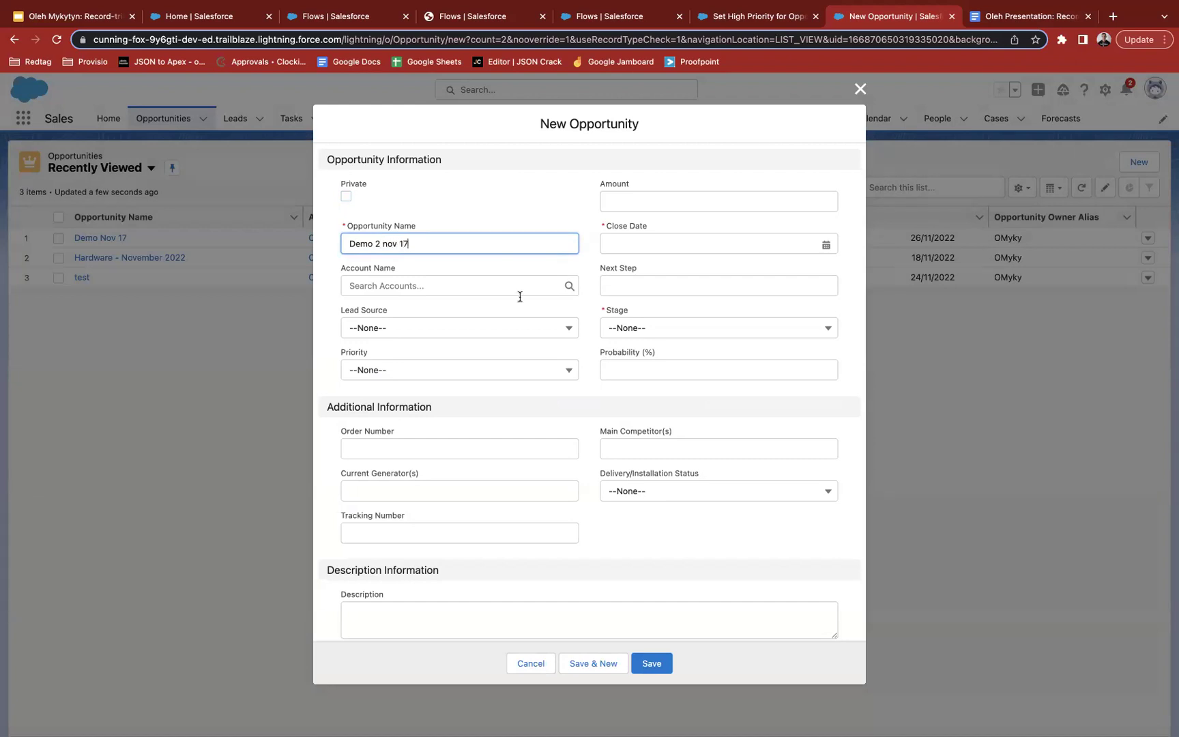
pyautogui.click(632, 240)
pyautogui.click(692, 369)
pyautogui.click(721, 239)
pyautogui.click(745, 395)
# Set stage Prospecting and amount 150,000, save, and check Priority reads High in Details.
pyautogui.click(666, 329)
pyautogui.click(668, 375)
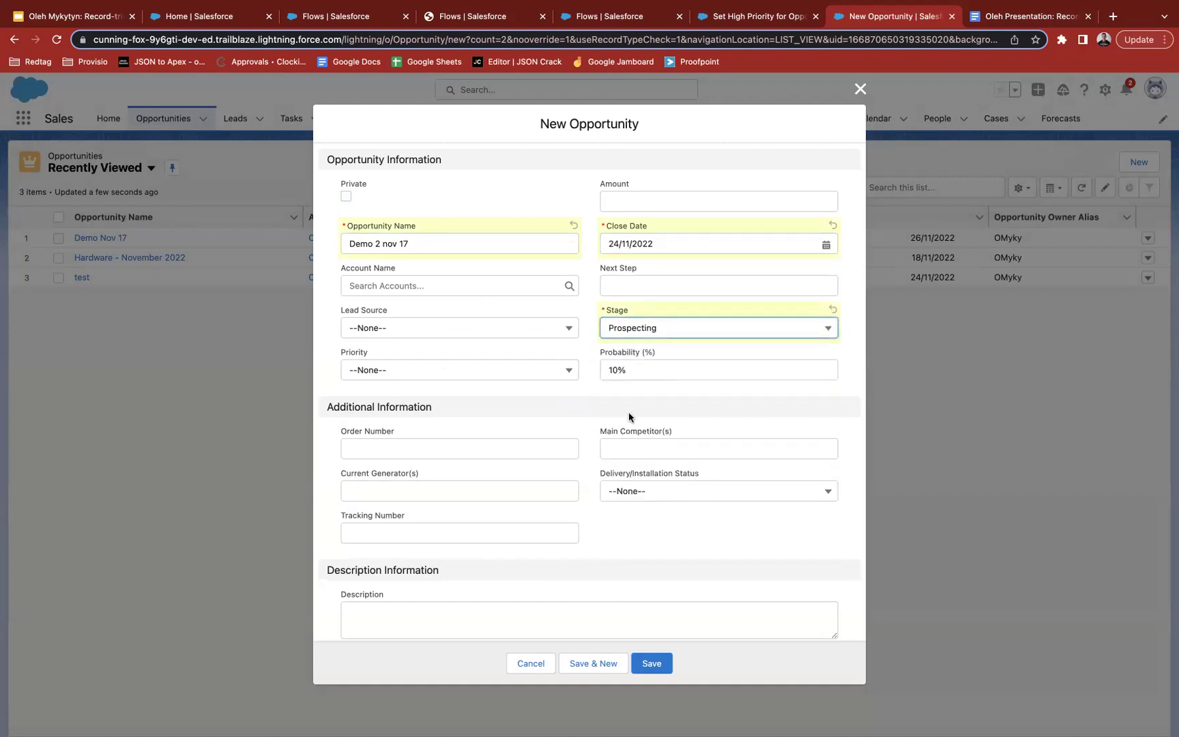
pyautogui.click(669, 198)
pyautogui.write('1')
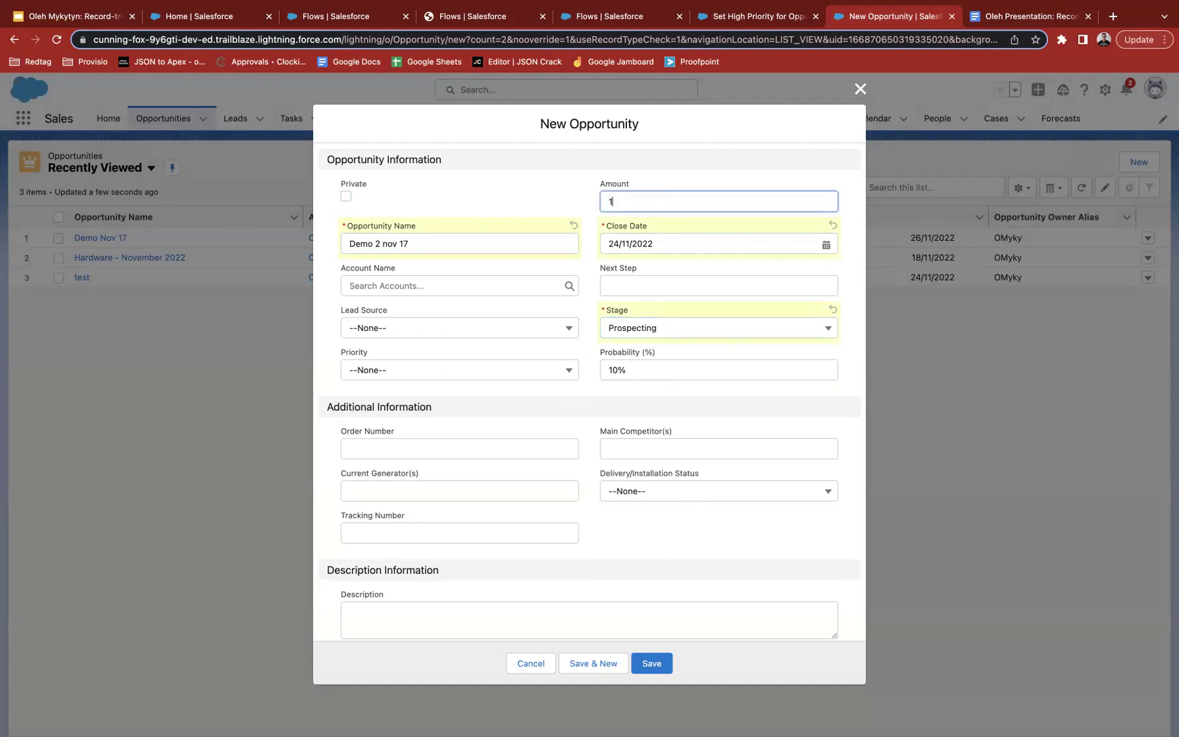
pyautogui.write('50,000')
pyautogui.click(664, 659)
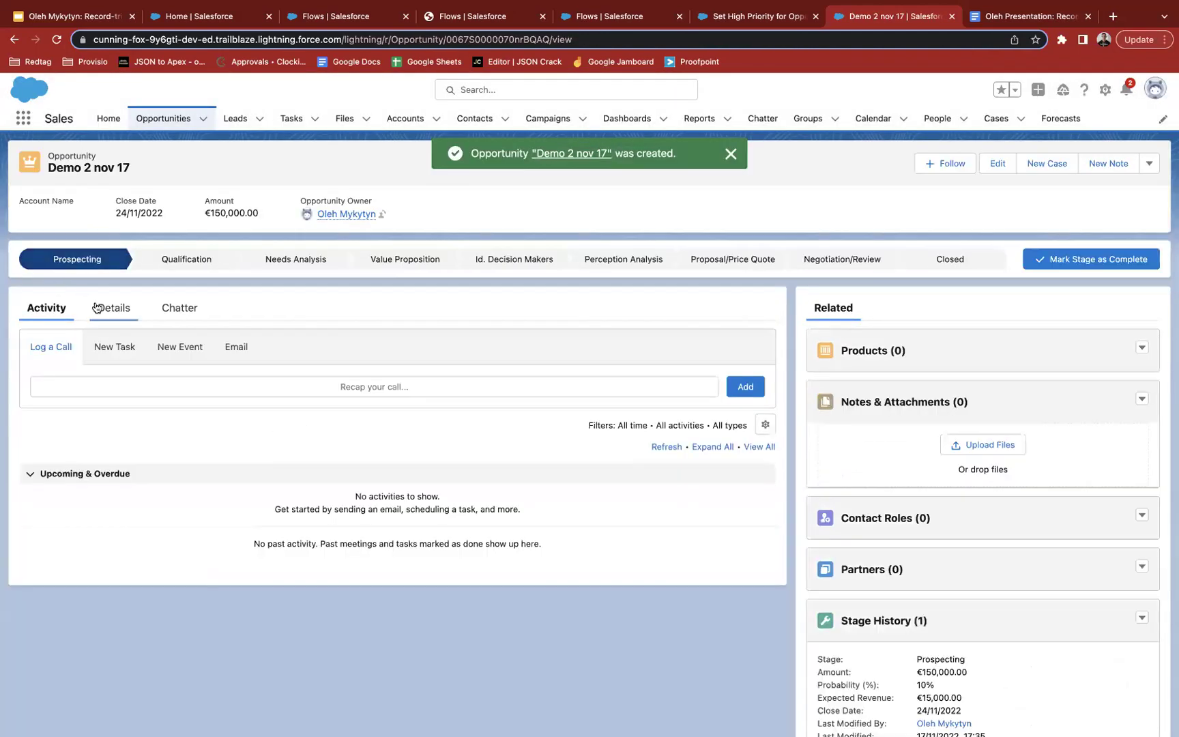
pyautogui.click(97, 307)
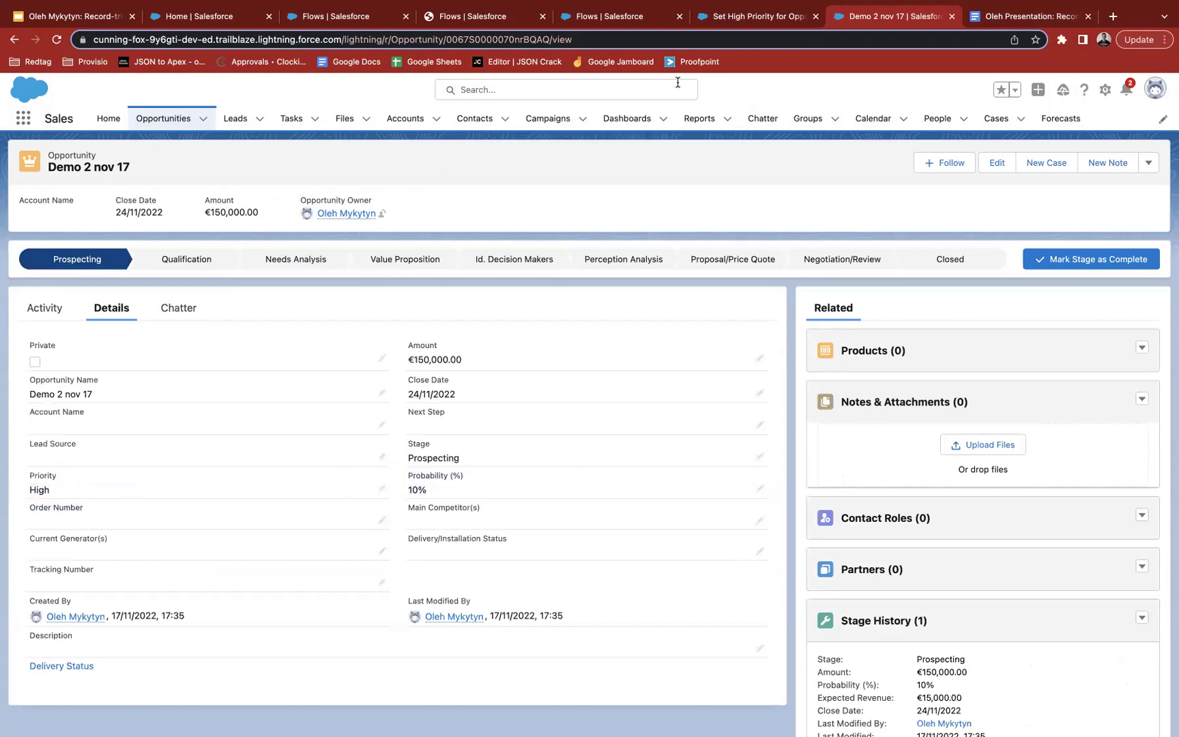
pyautogui.click(579, 19)
# Create a new record-triggered flow with Opportunity as the triggering object.
pyautogui.click(772, 25)
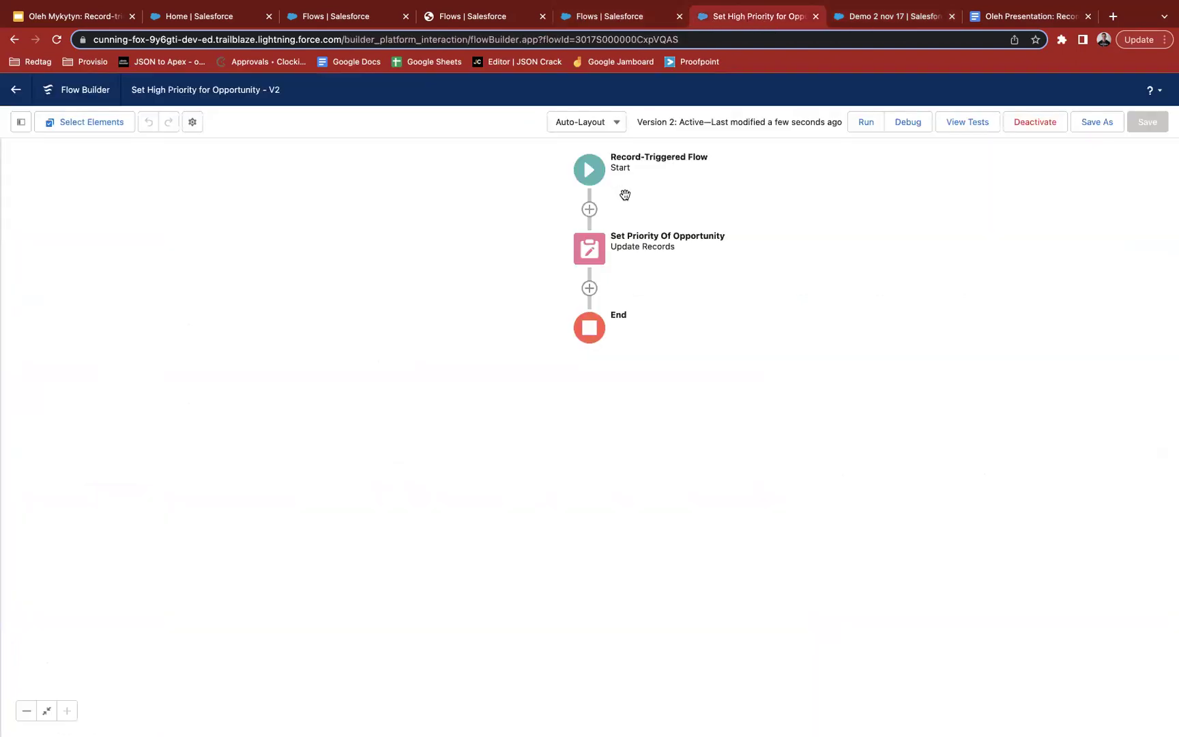
pyautogui.click(16, 90)
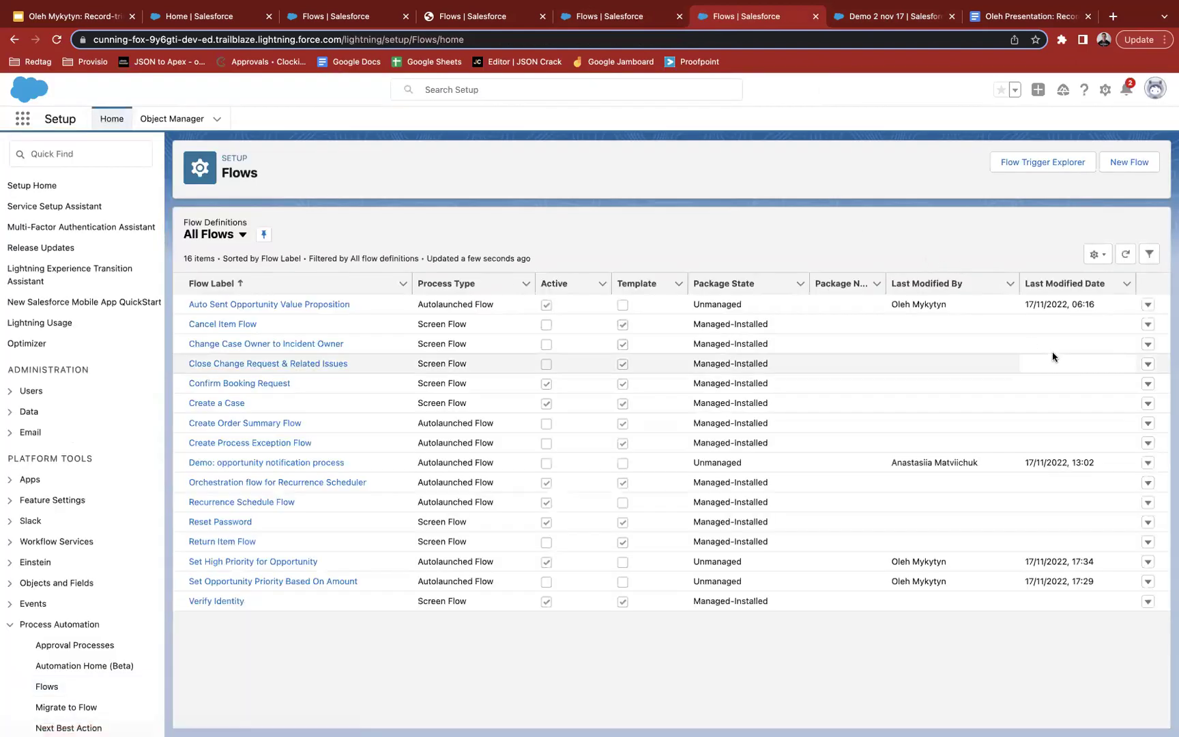
pyautogui.click(1125, 164)
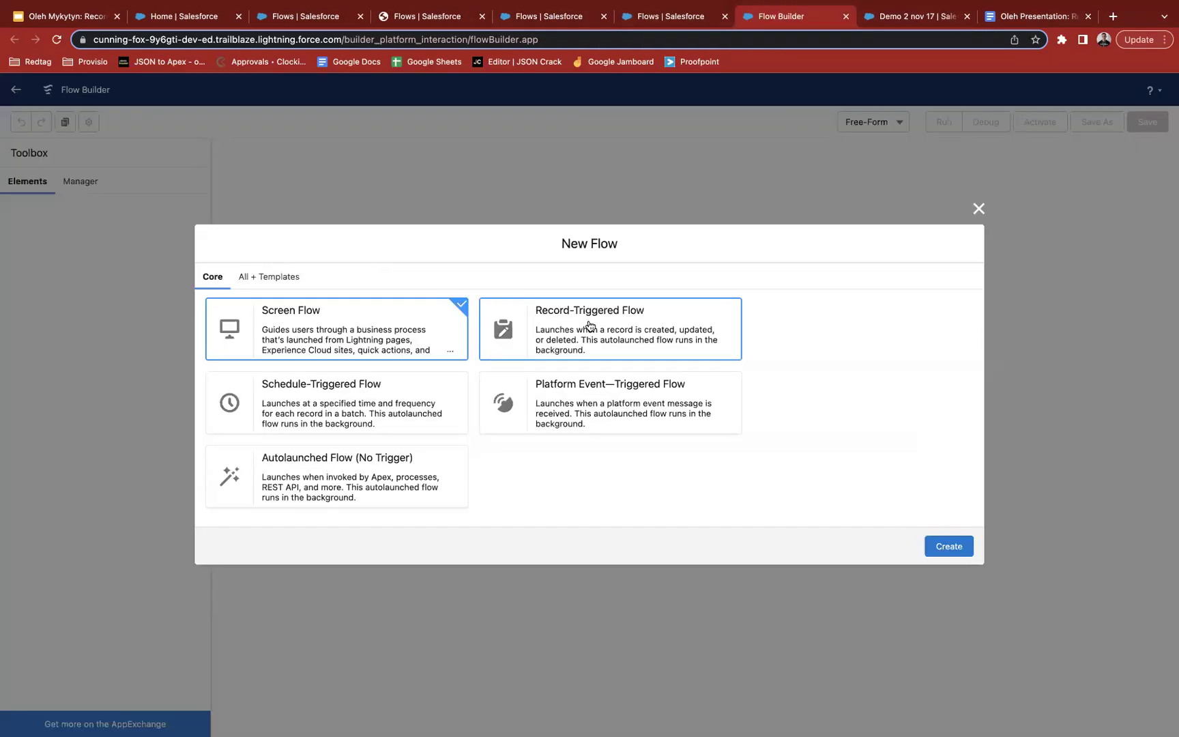
pyautogui.click(590, 325)
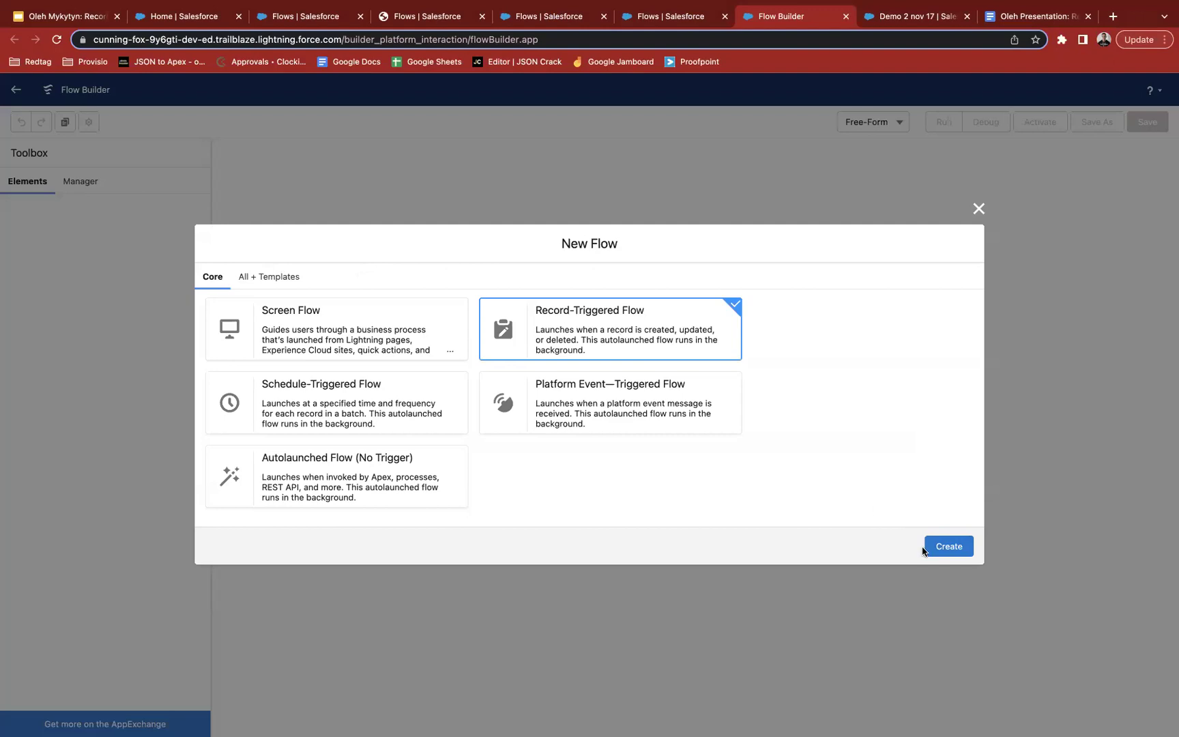
pyautogui.click(947, 547)
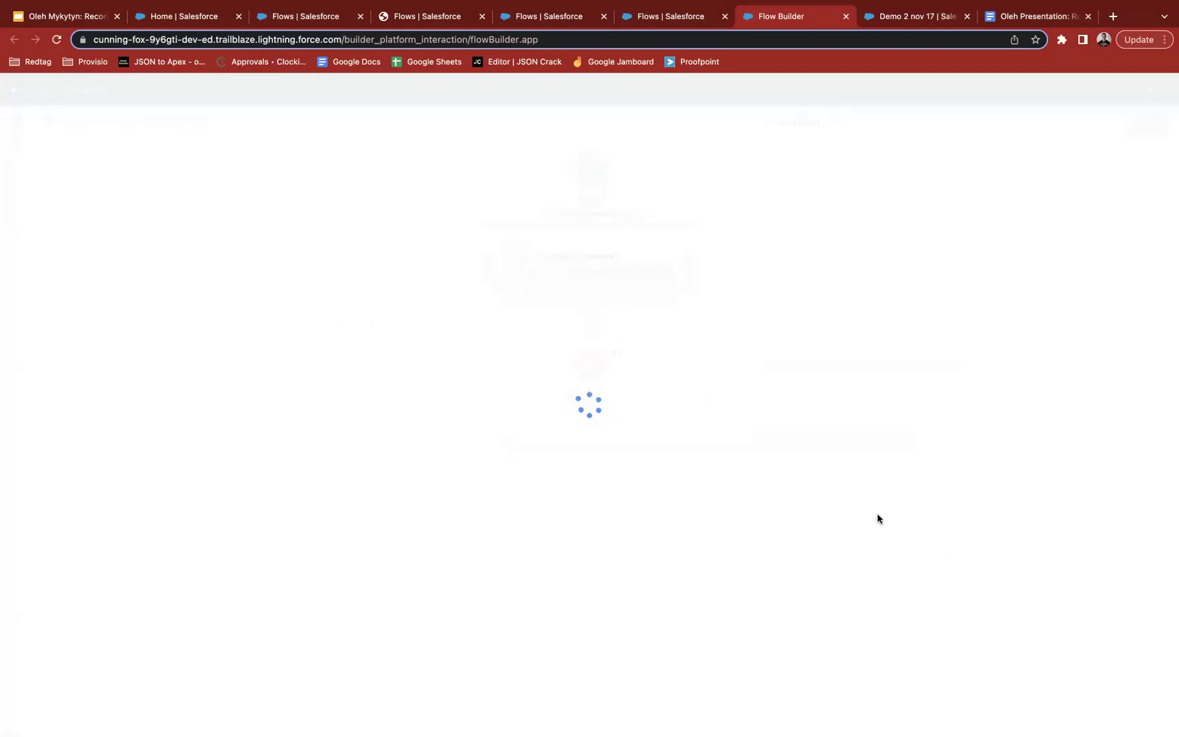
pyautogui.write('op')
pyautogui.press('Return')
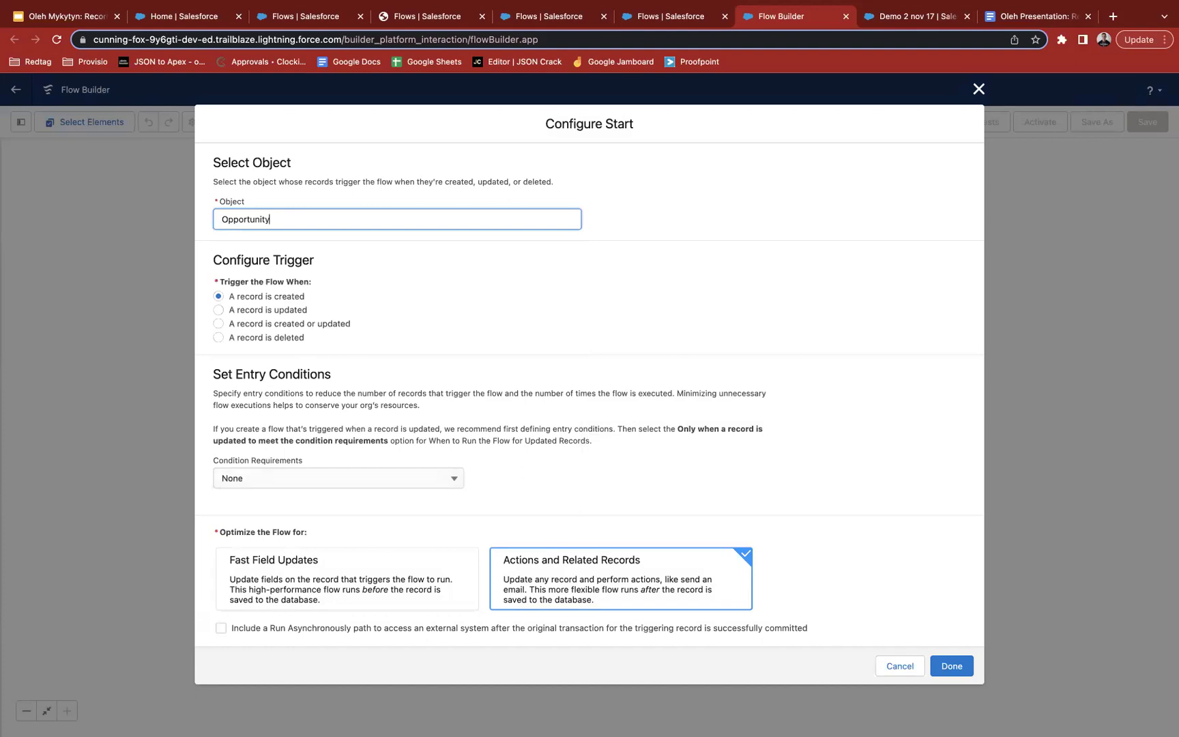
# Trigger on record update when all conditions are met: StageName Equals Value Proposition.
pyautogui.click(265, 311)
pyautogui.scroll(-1, 425, 308)
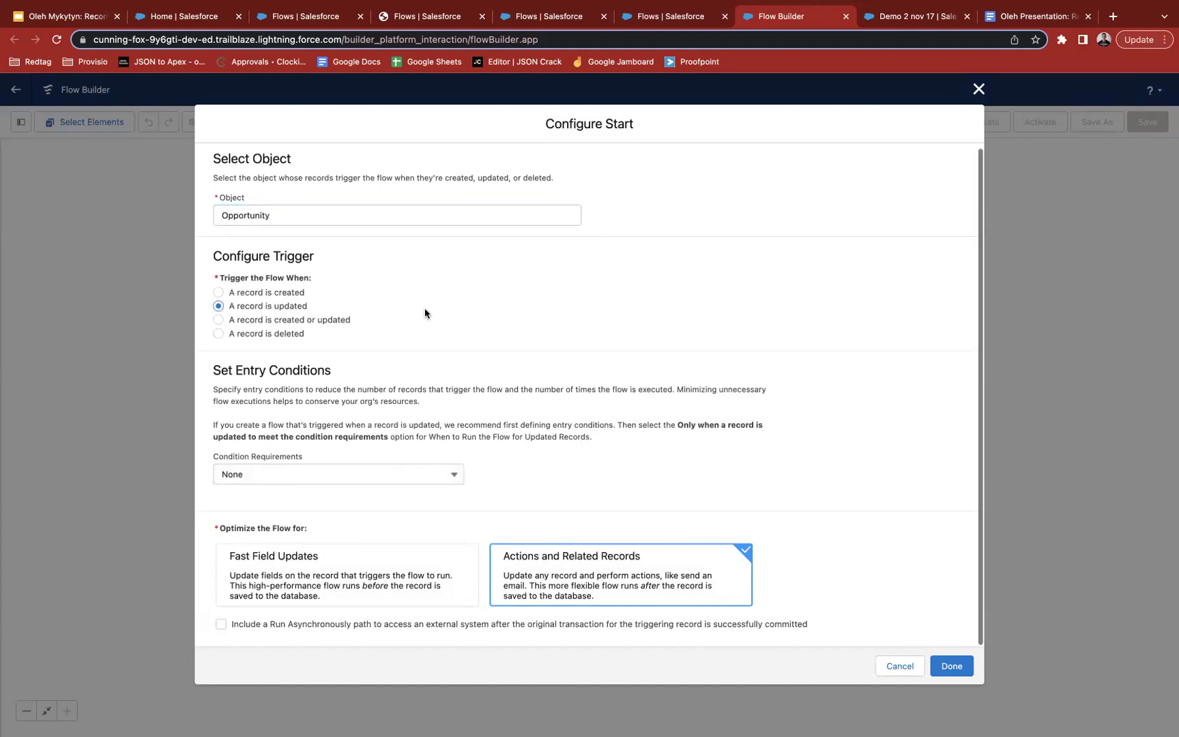
pyautogui.click(325, 475)
pyautogui.click(321, 520)
pyautogui.click(363, 525)
pyautogui.write('sta')
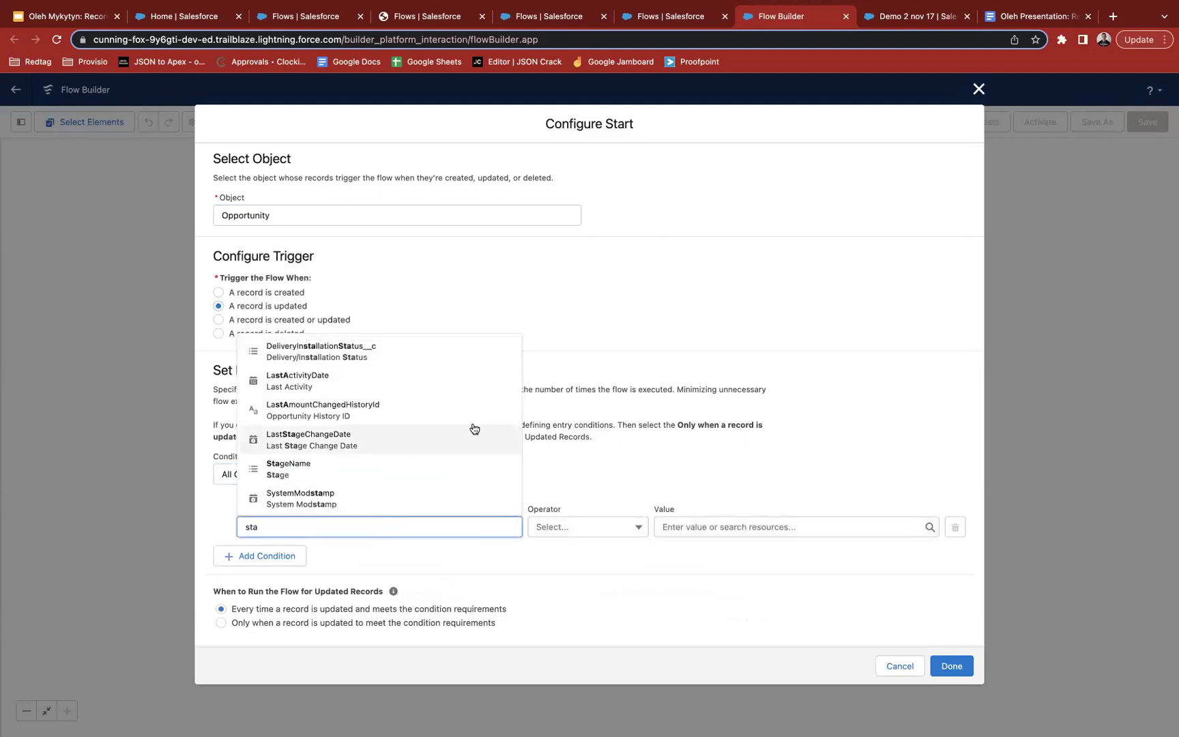
pyautogui.click(355, 468)
pyautogui.click(680, 526)
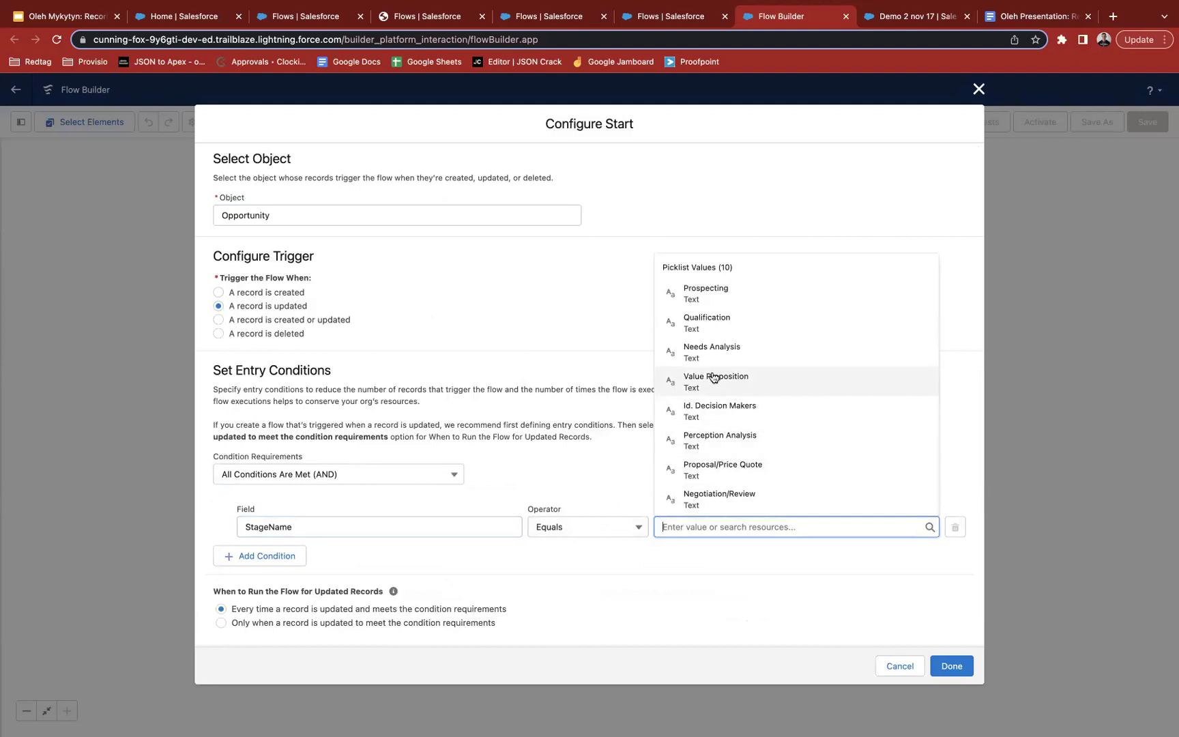
pyautogui.click(713, 378)
pyautogui.scroll(-3, 725, 524)
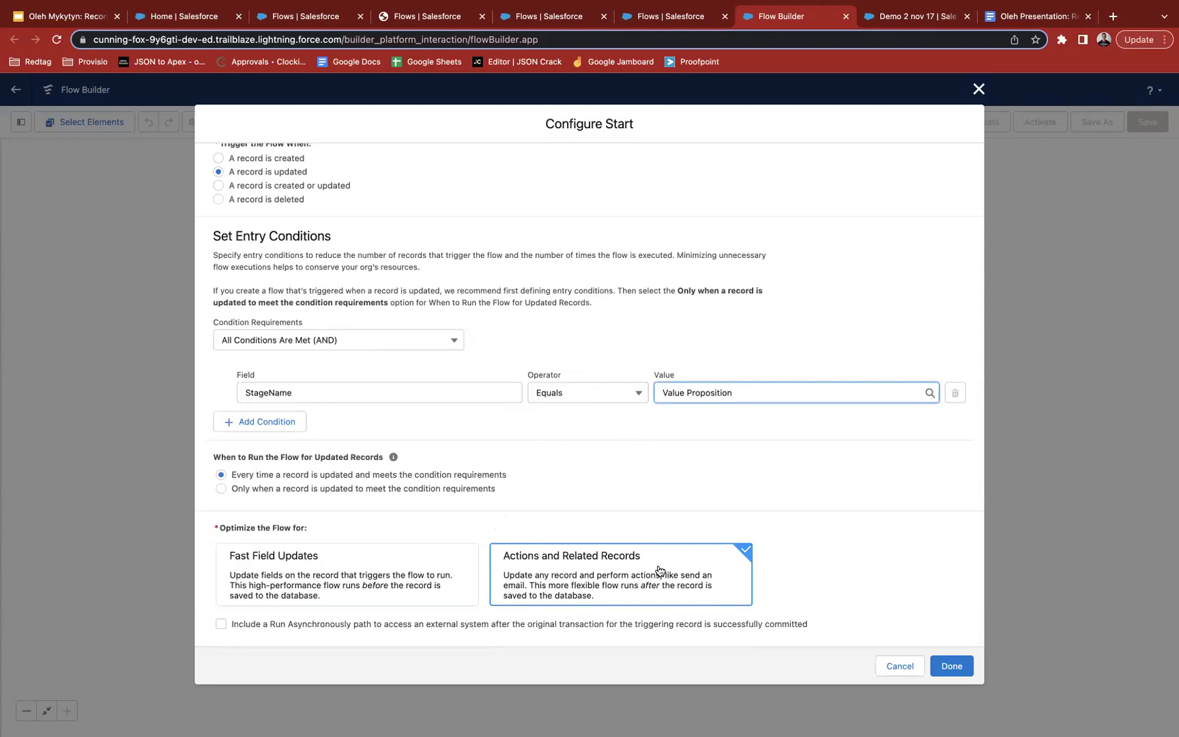
pyautogui.click(952, 666)
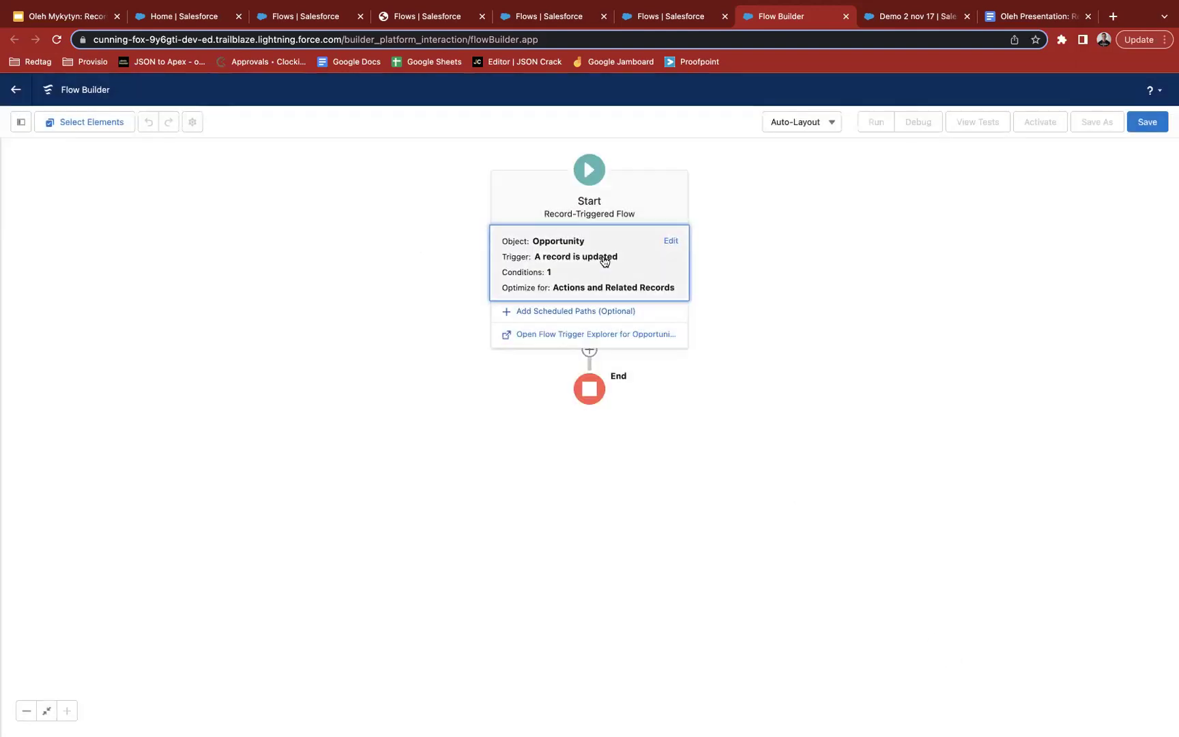
# Add a scheduled path labelled '5 min delay email offer'.
pyautogui.click(590, 352)
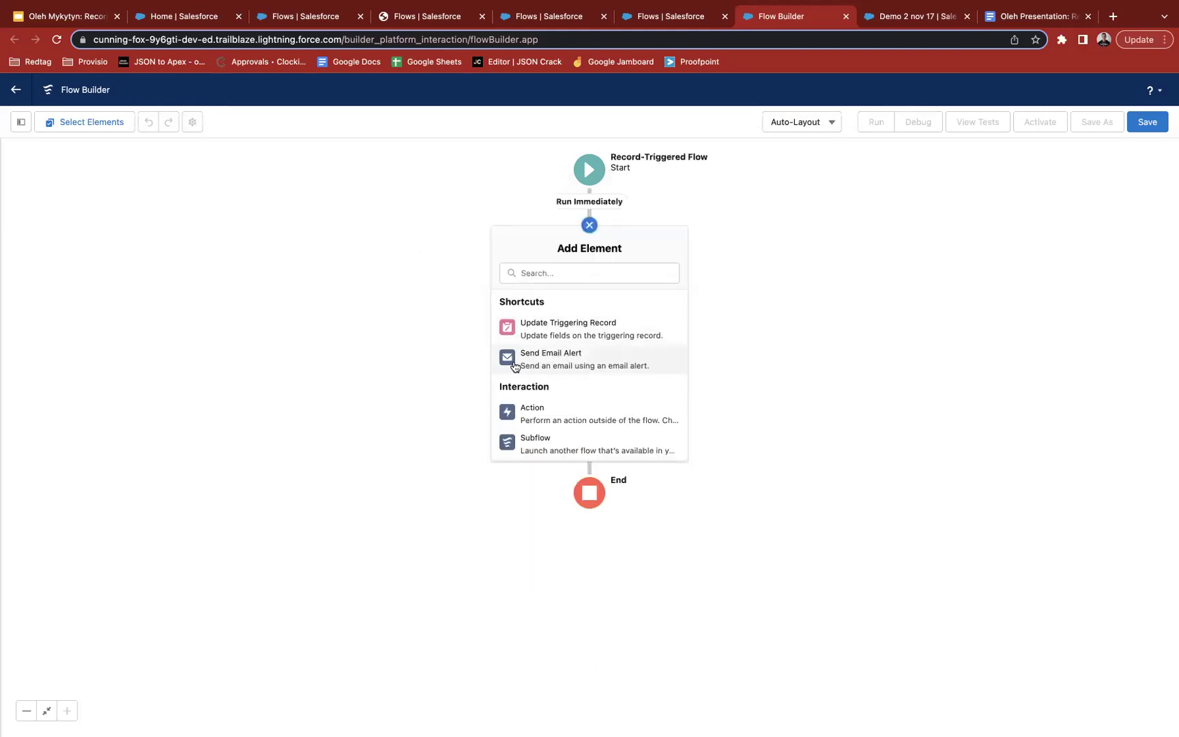
pyautogui.click(589, 224)
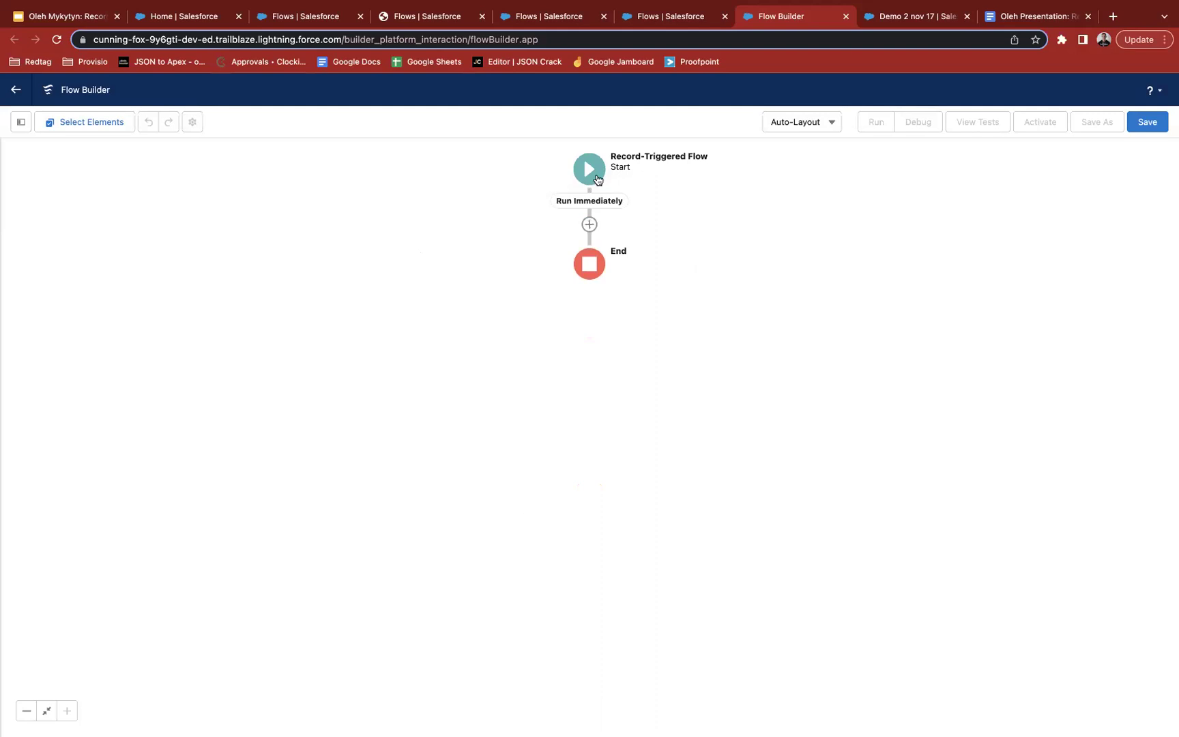
pyautogui.click(597, 180)
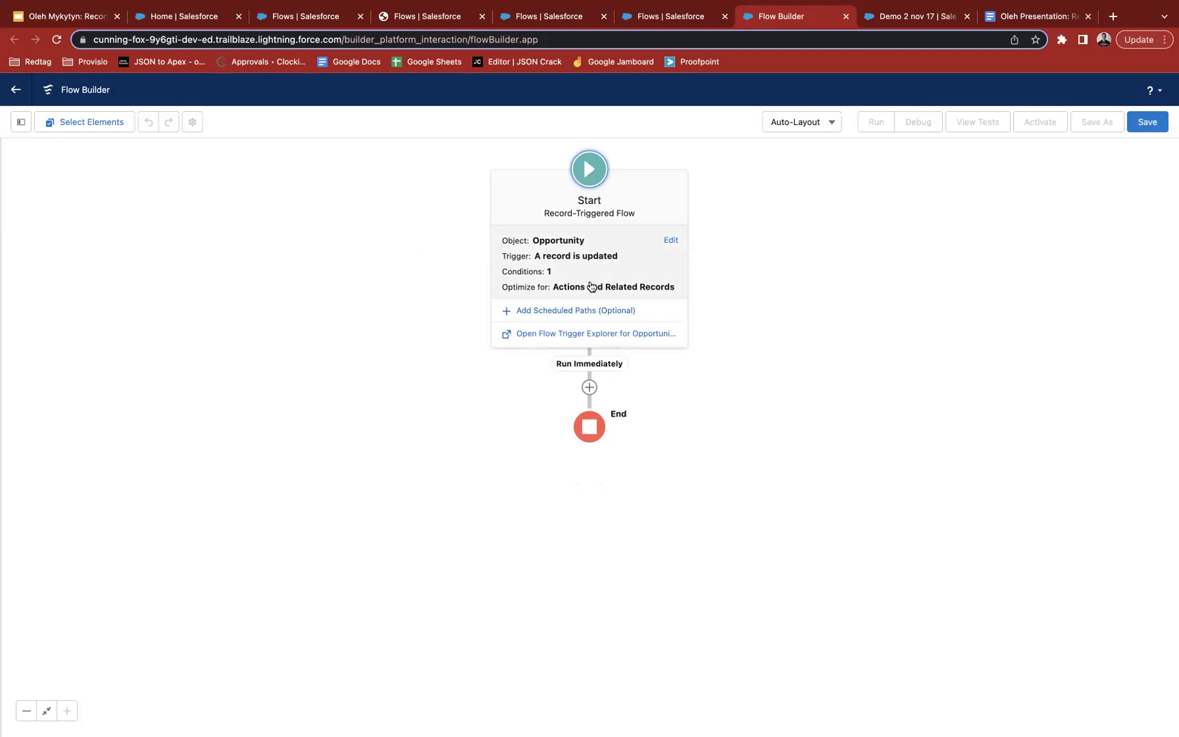
pyautogui.click(558, 315)
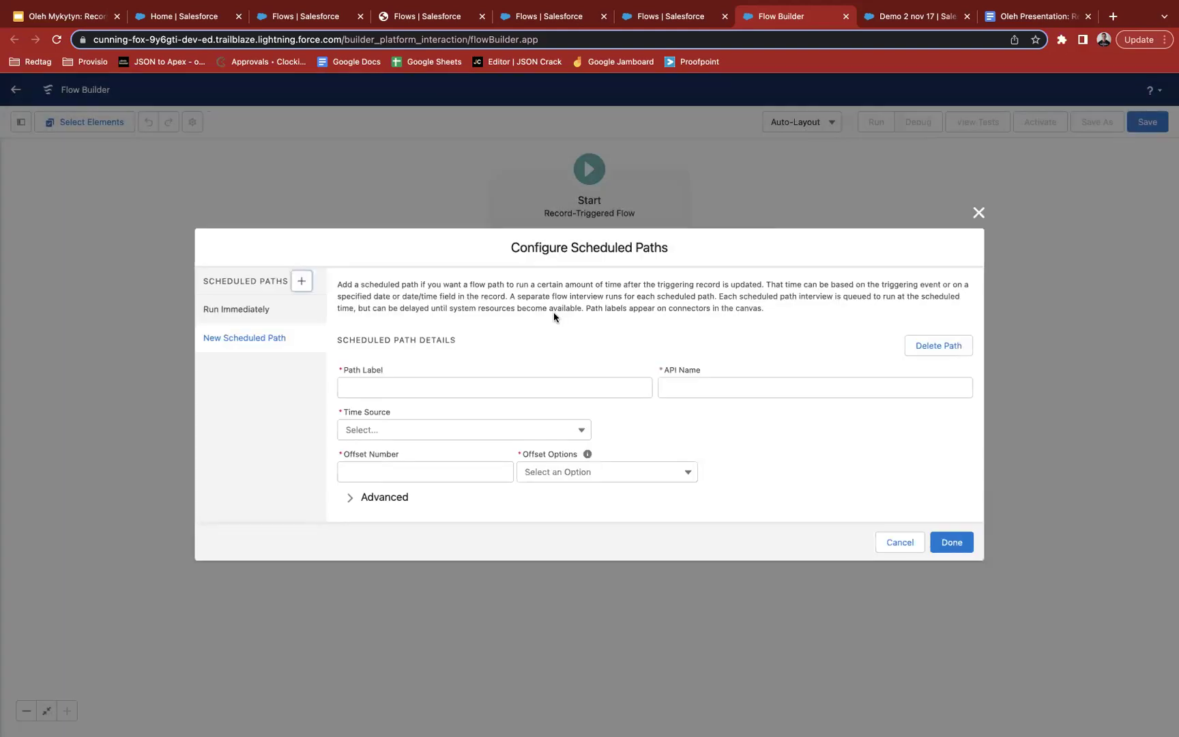
pyautogui.click(356, 386)
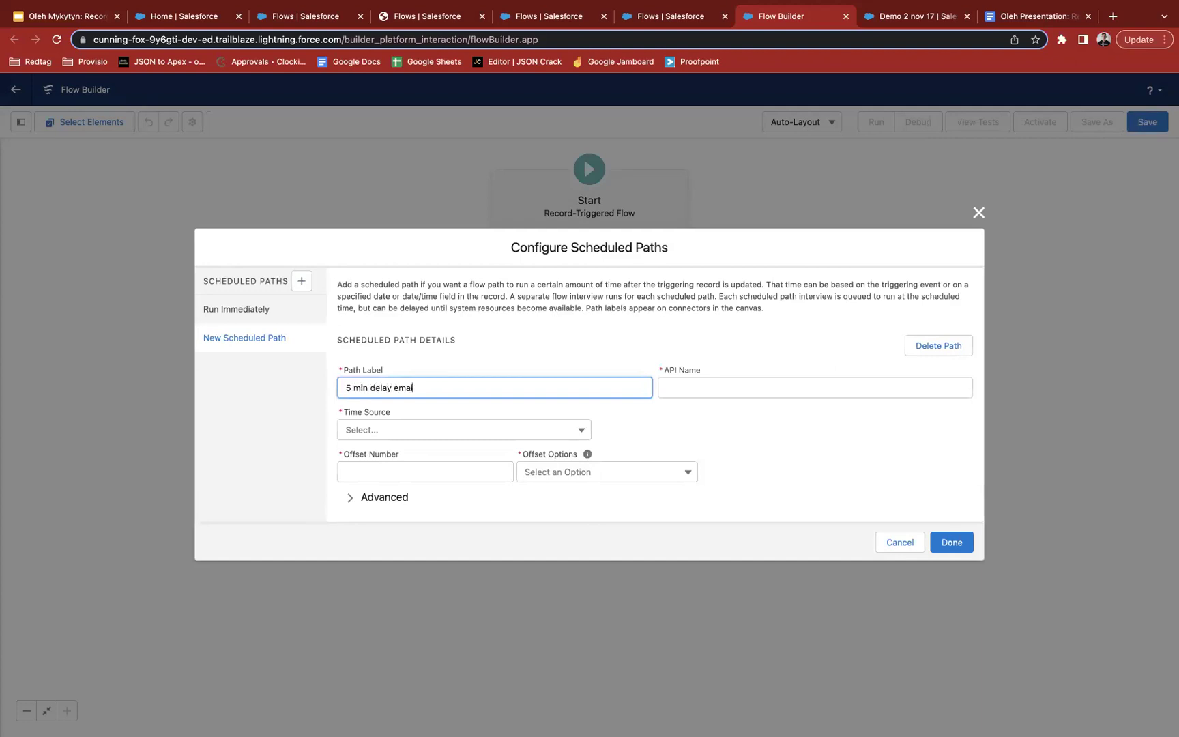
pyautogui.click(644, 456)
# Time the path 5 Minutes After when the Opportunity is updated.
pyautogui.click(413, 429)
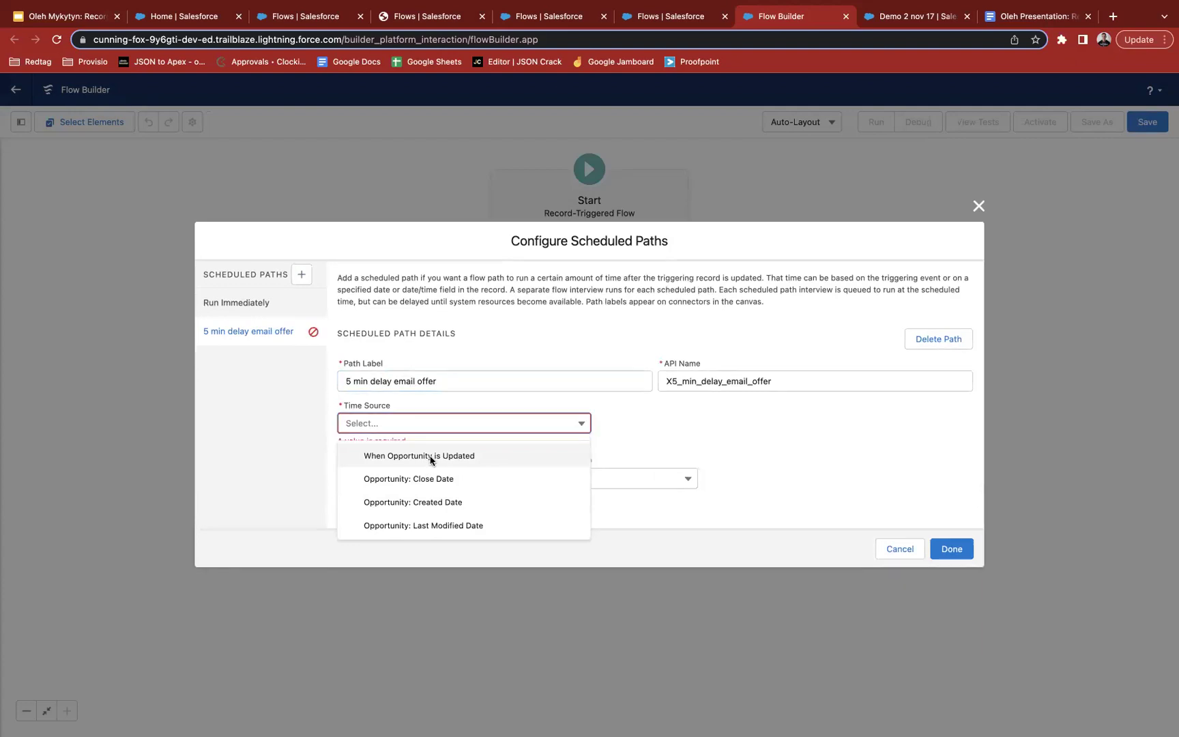
pyautogui.click(431, 457)
pyautogui.click(387, 470)
pyautogui.click(567, 474)
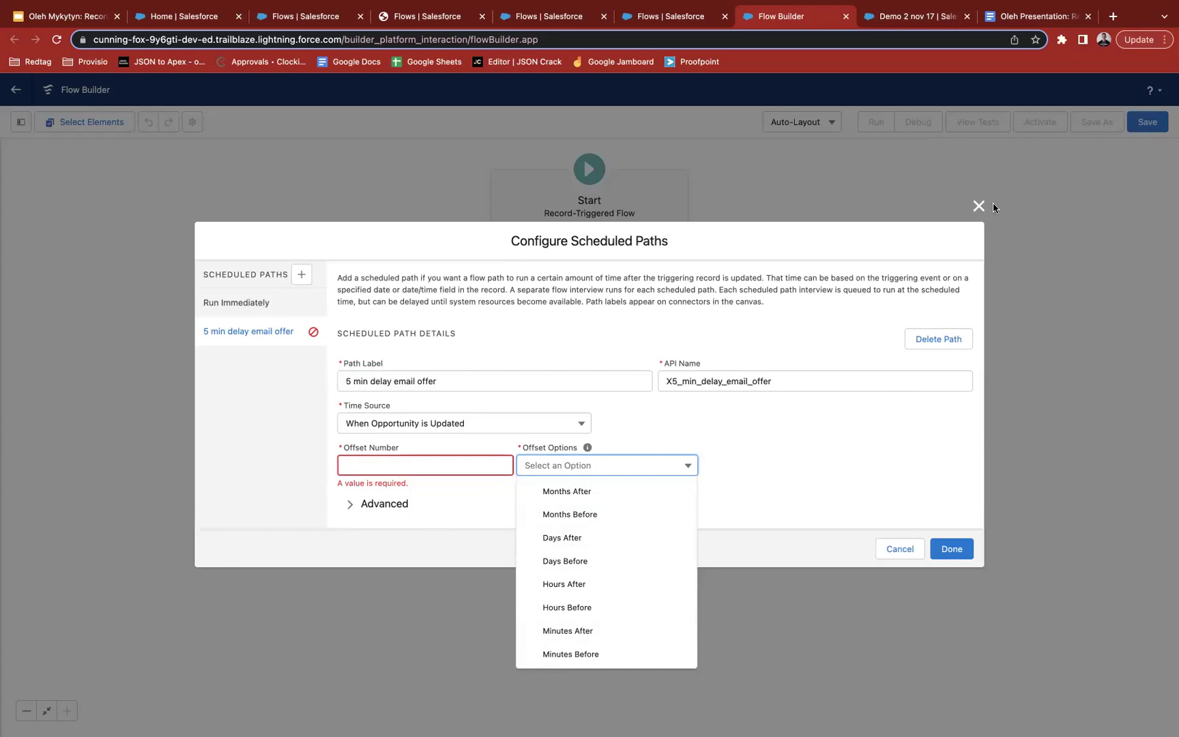
pyautogui.click(584, 631)
pyautogui.click(383, 459)
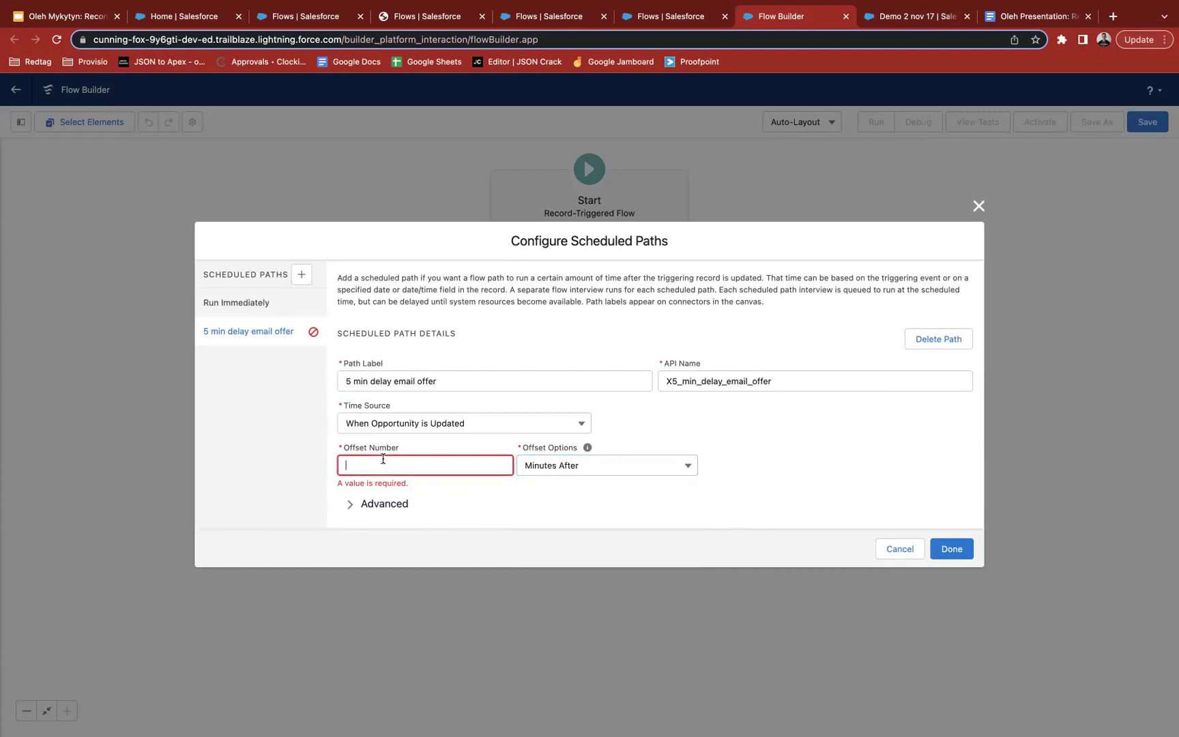
pyautogui.click(950, 554)
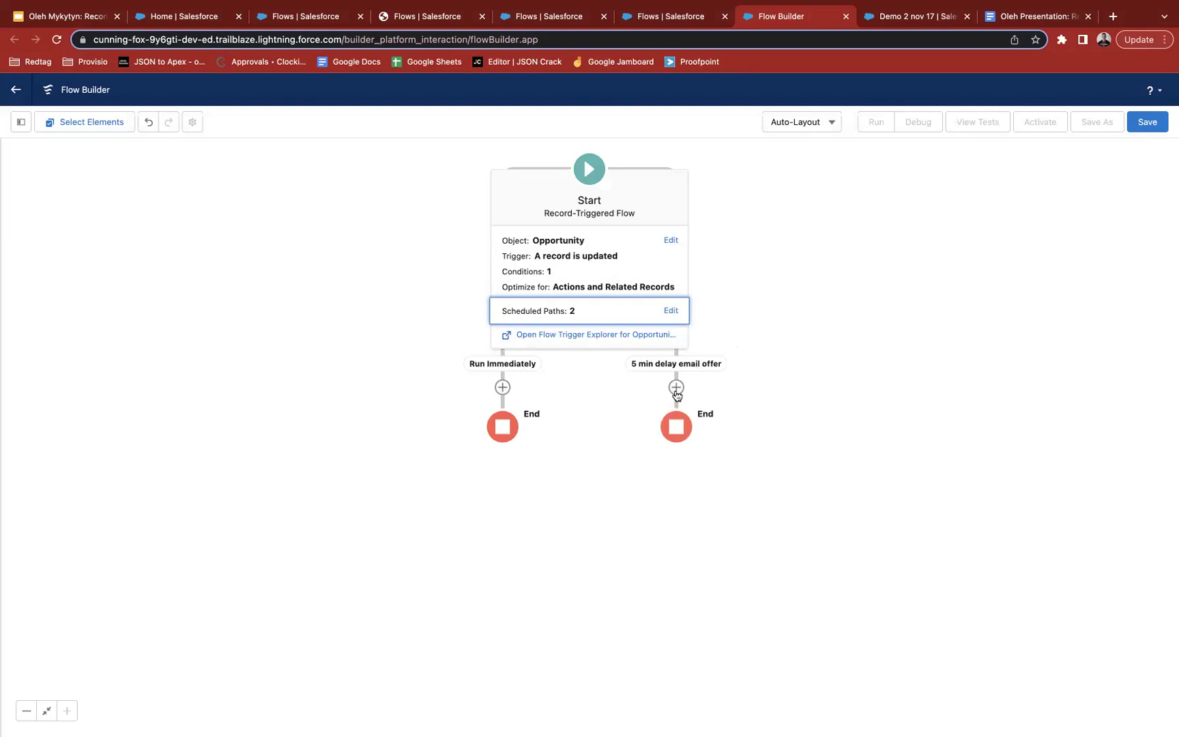
# Add a Send Email Alert using the Opportunity Value Proposition Email Alert to the delay path.
pyautogui.click(676, 389)
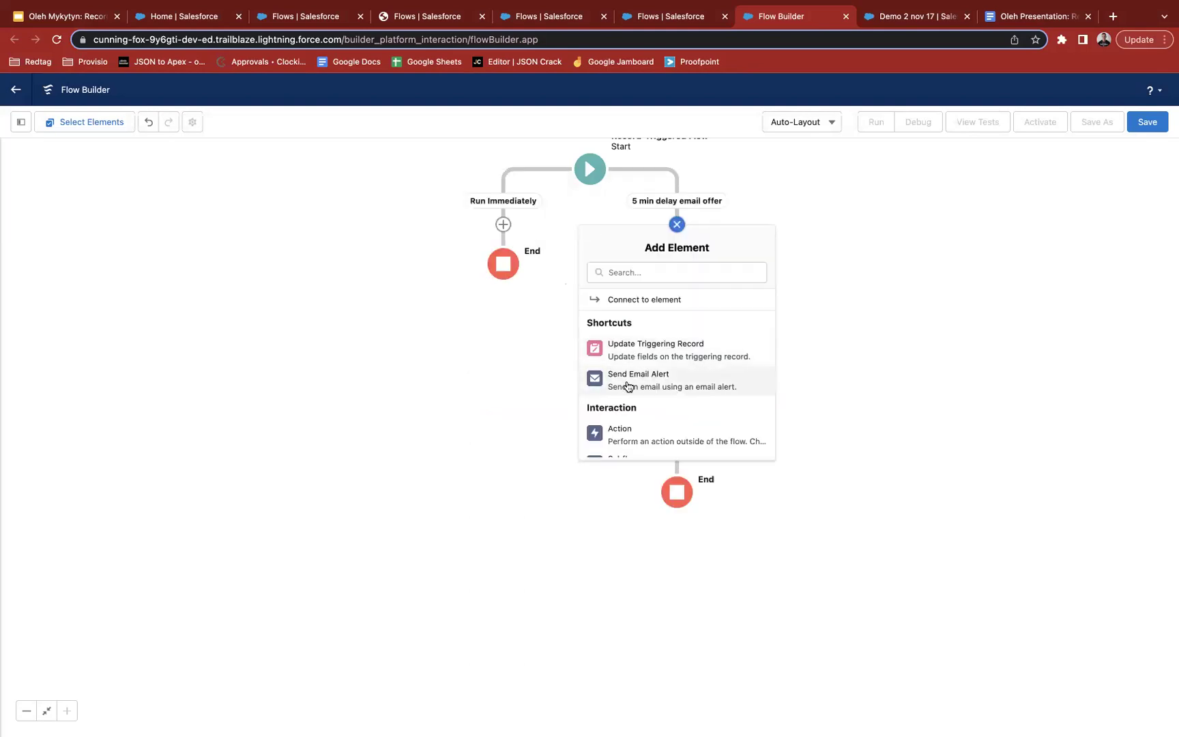
pyautogui.scroll(-10, 634, 381)
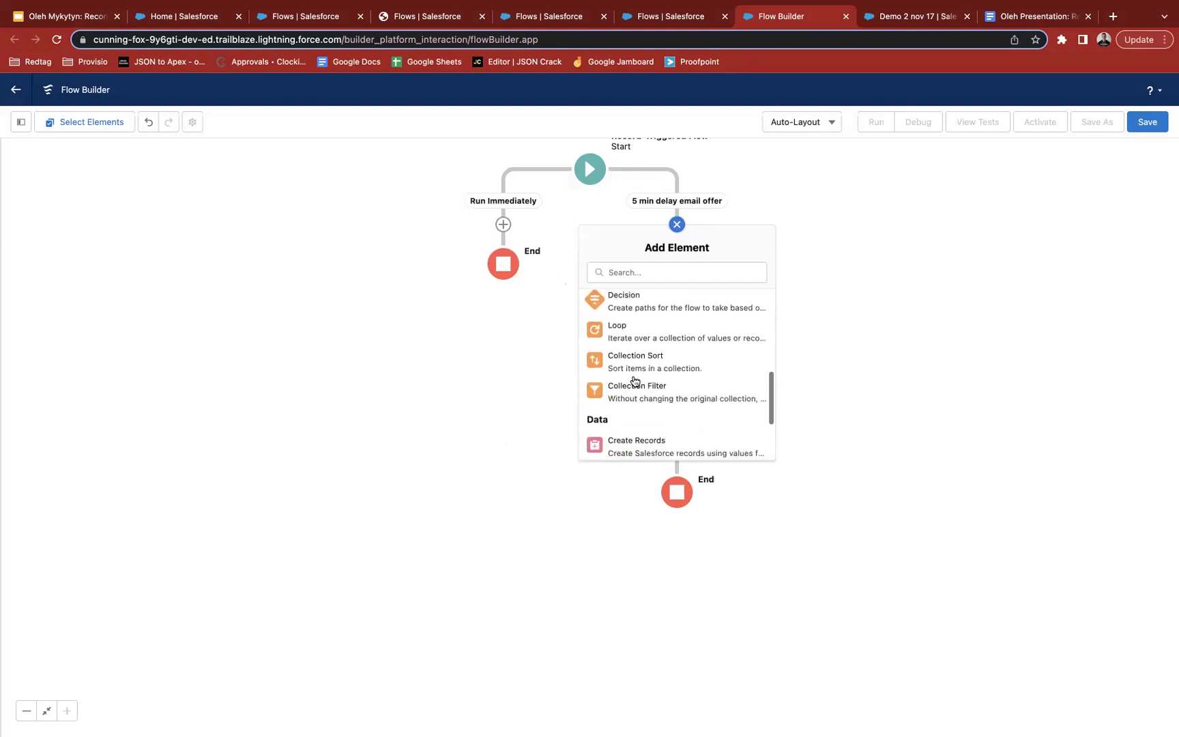
pyautogui.scroll(10, 634, 382)
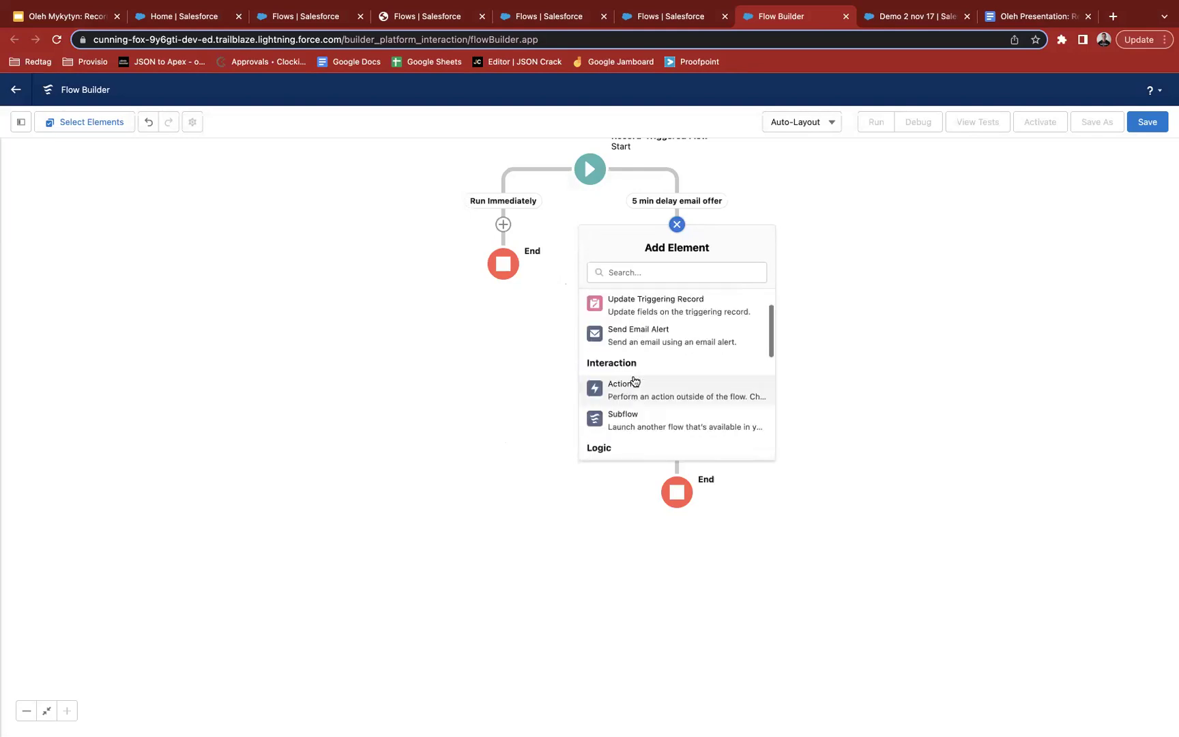
pyautogui.scroll(-1, 631, 392)
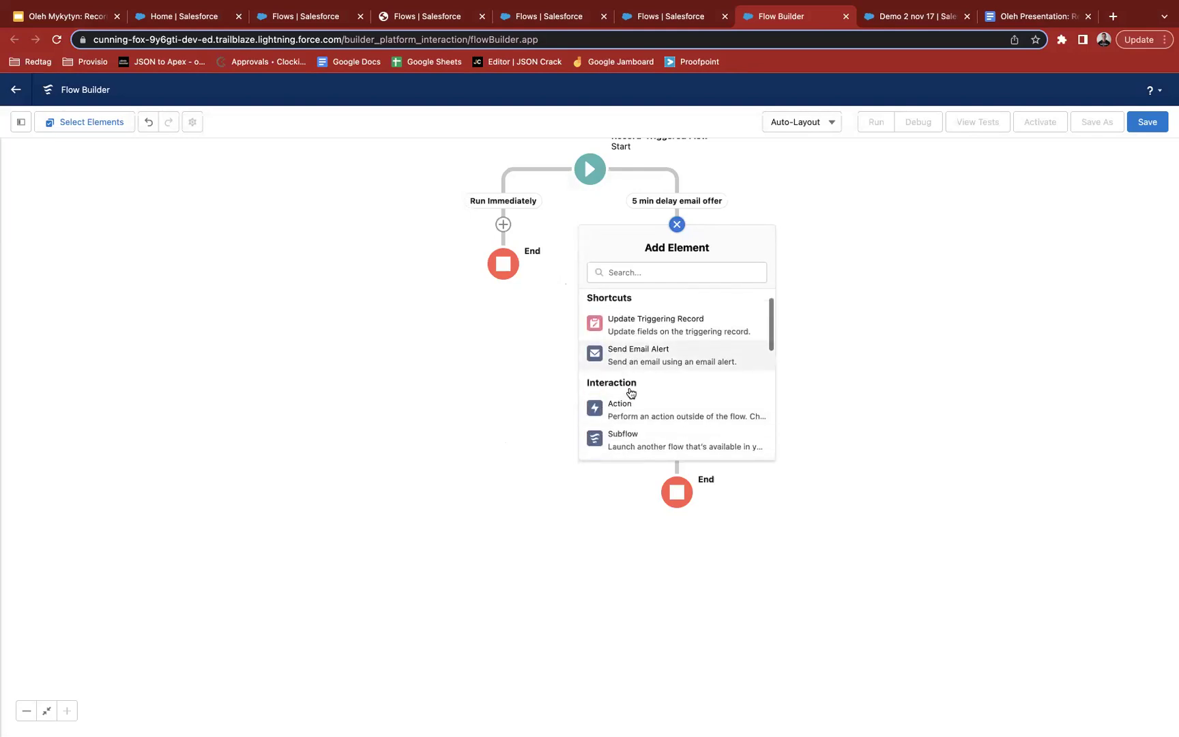
pyautogui.click(659, 360)
pyautogui.click(587, 313)
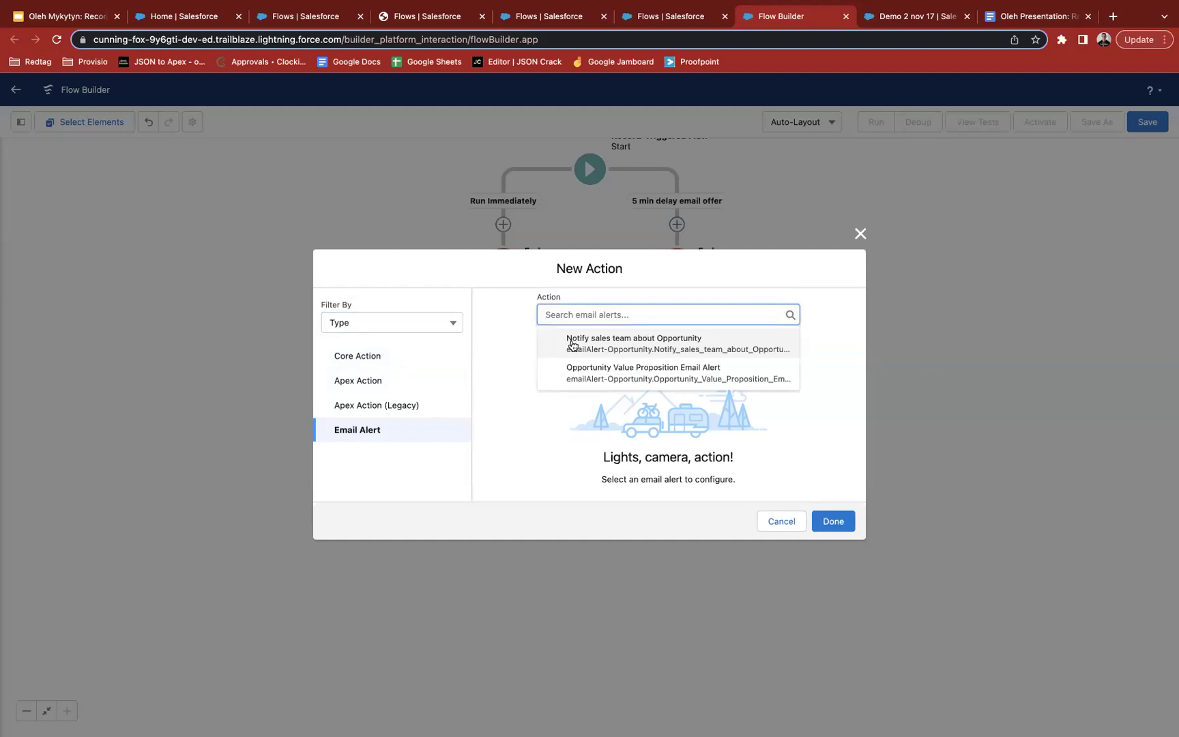
pyautogui.click(605, 374)
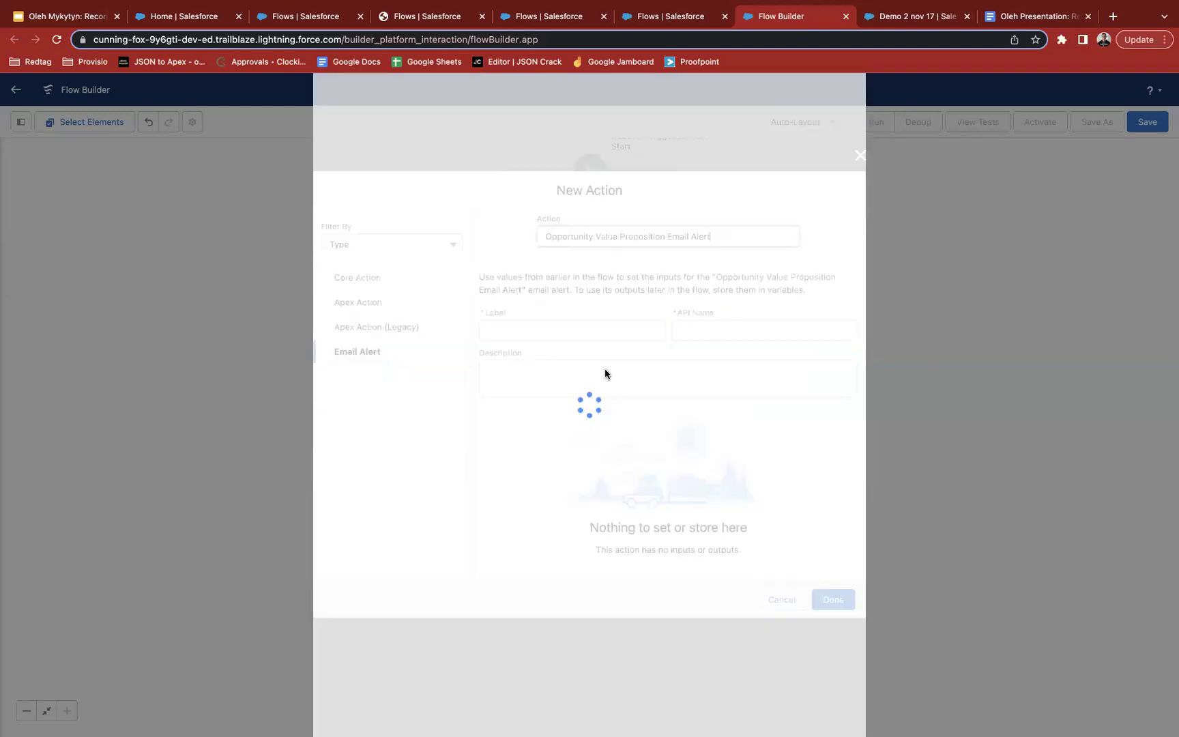
# Label the alert 'Sent email Value Proposition' with Record ID {!$Record.Id} and add it.
pyautogui.click(544, 377)
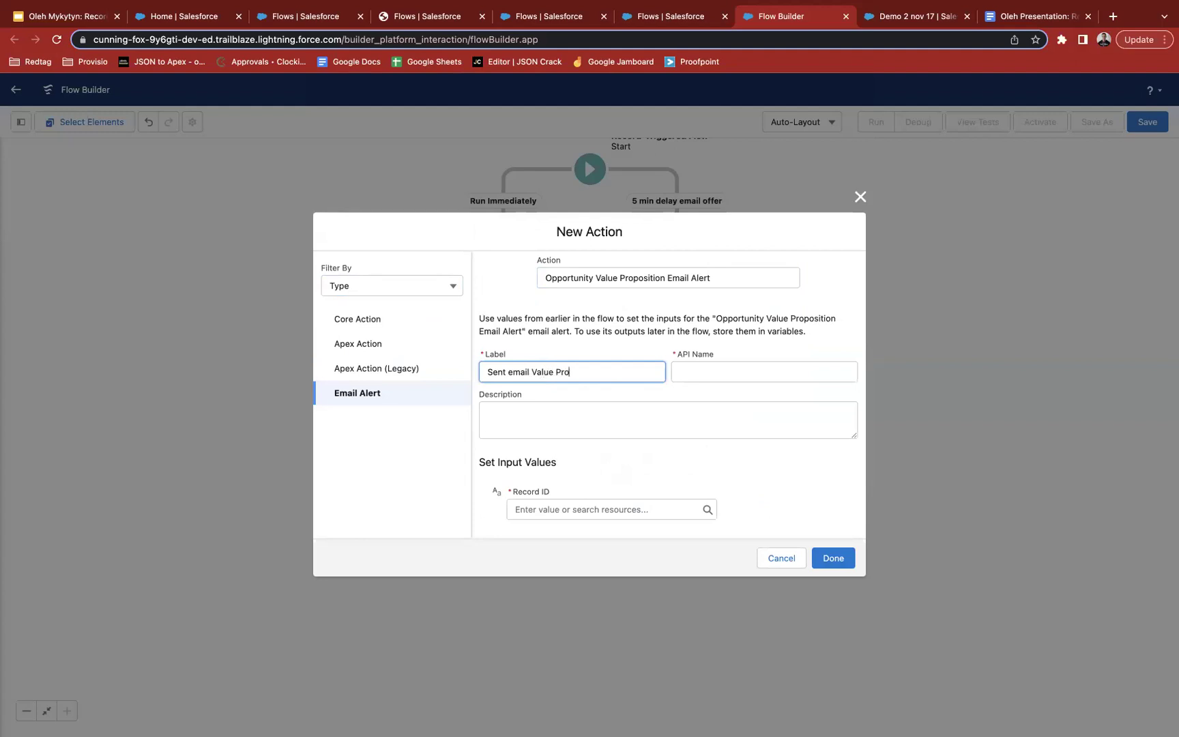
pyautogui.click(617, 432)
pyautogui.click(577, 513)
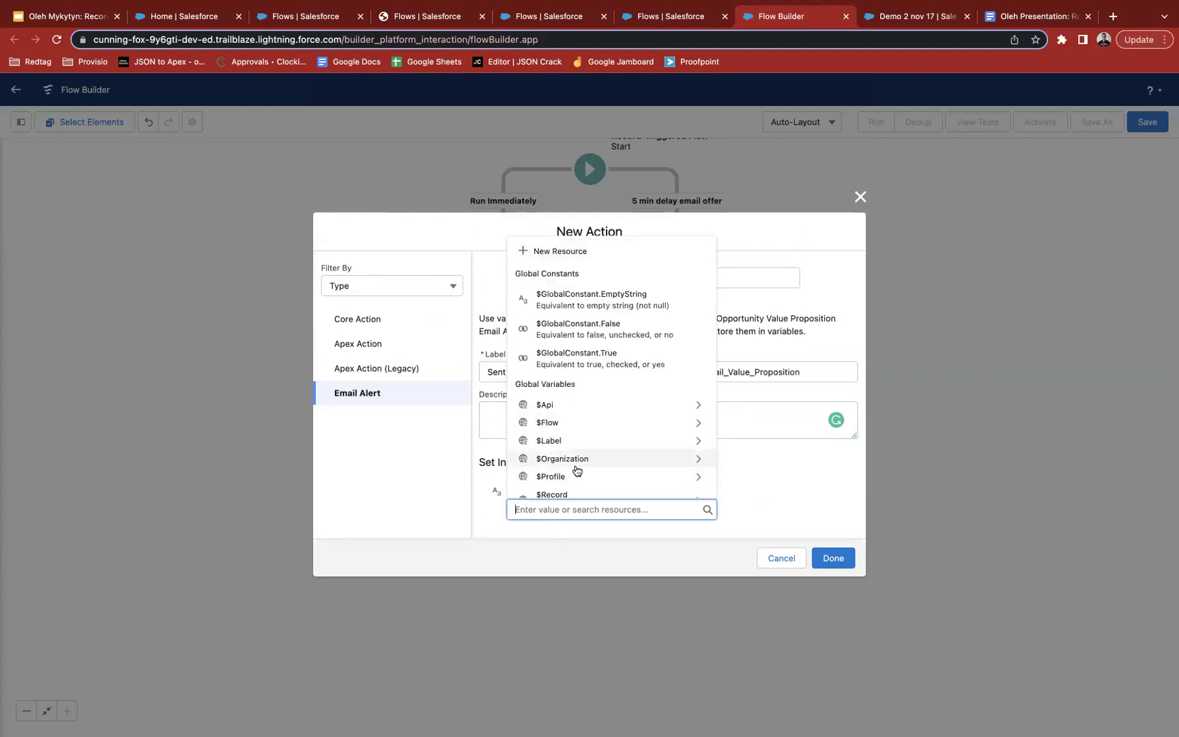
pyautogui.click(565, 494)
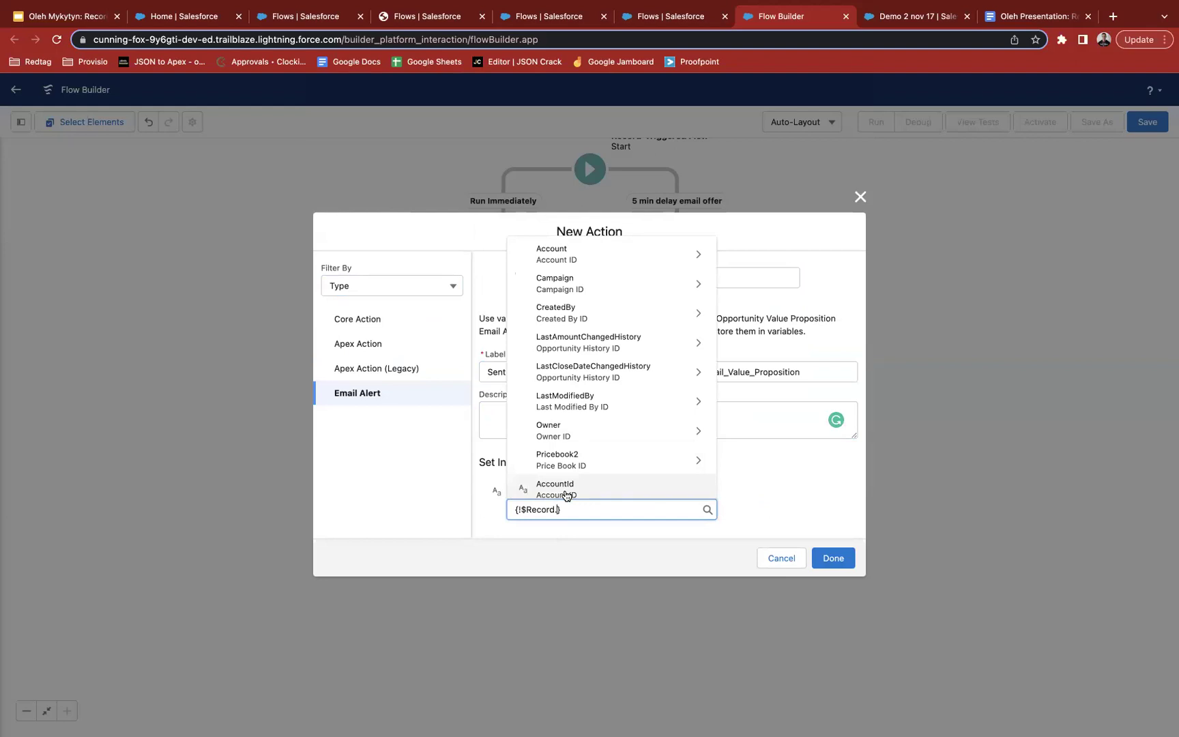
pyautogui.write('Id')
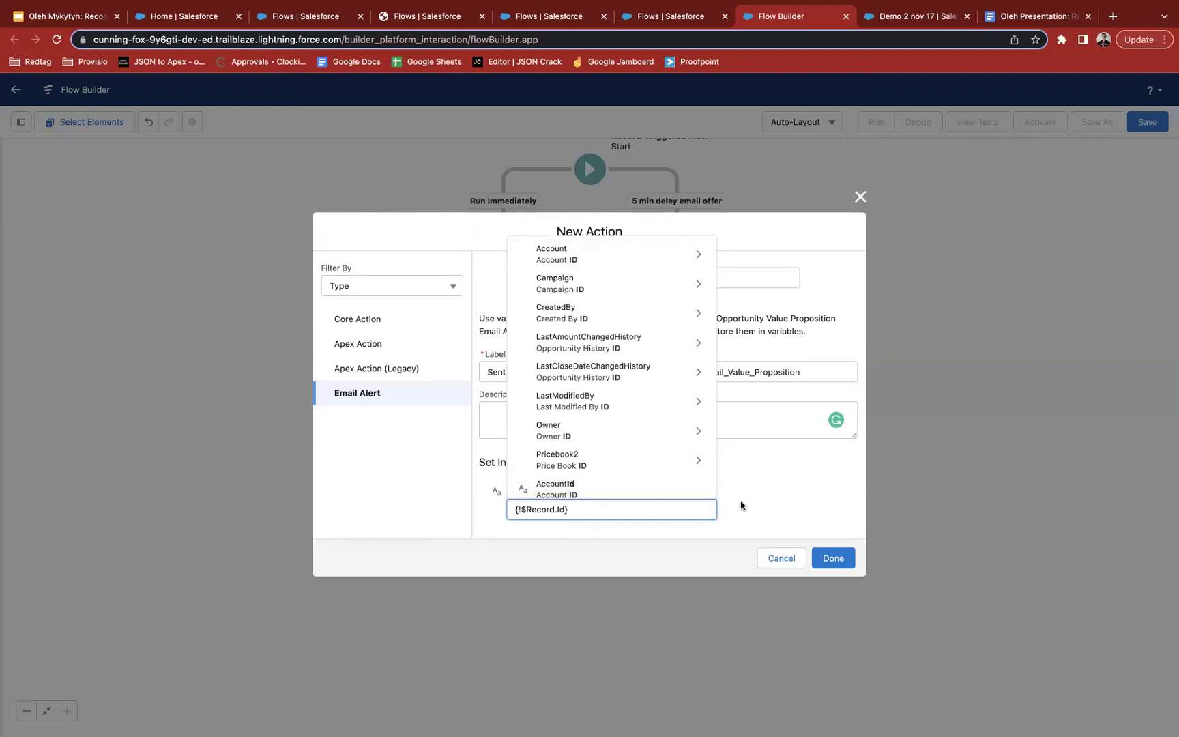
pyautogui.click(798, 491)
pyautogui.click(833, 559)
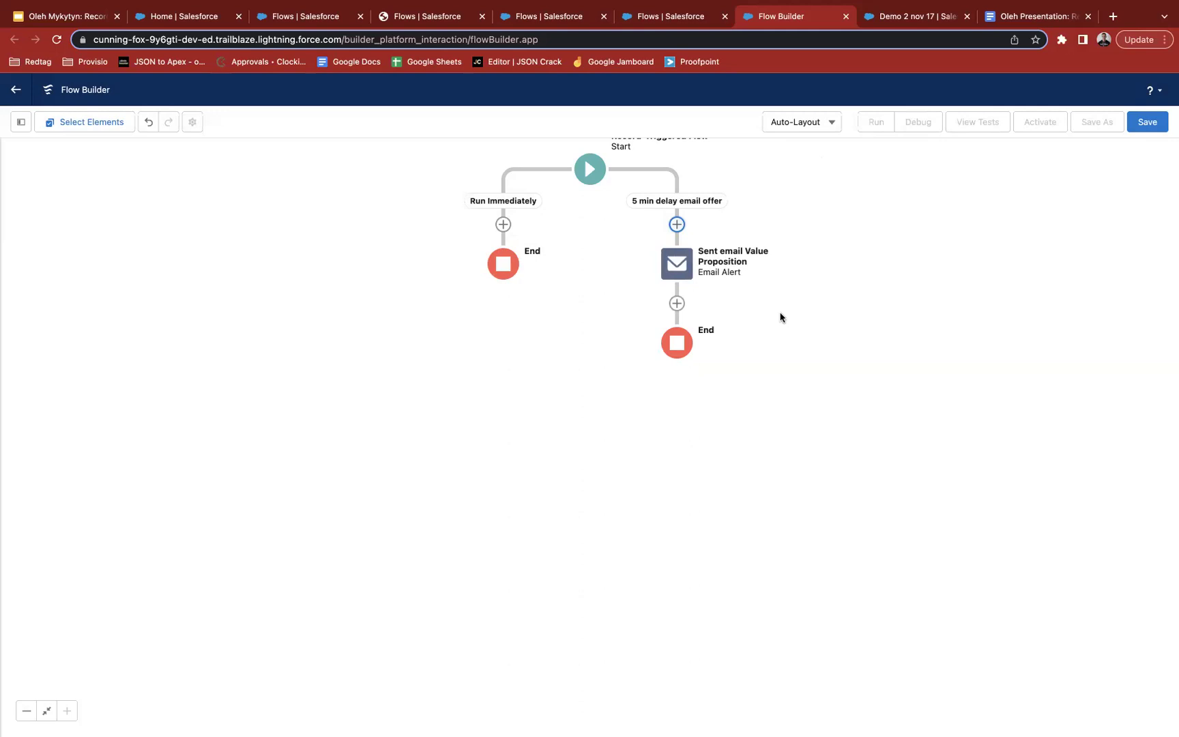
pyautogui.scroll(2, 771, 239)
pyautogui.scroll(-1, 777, 232)
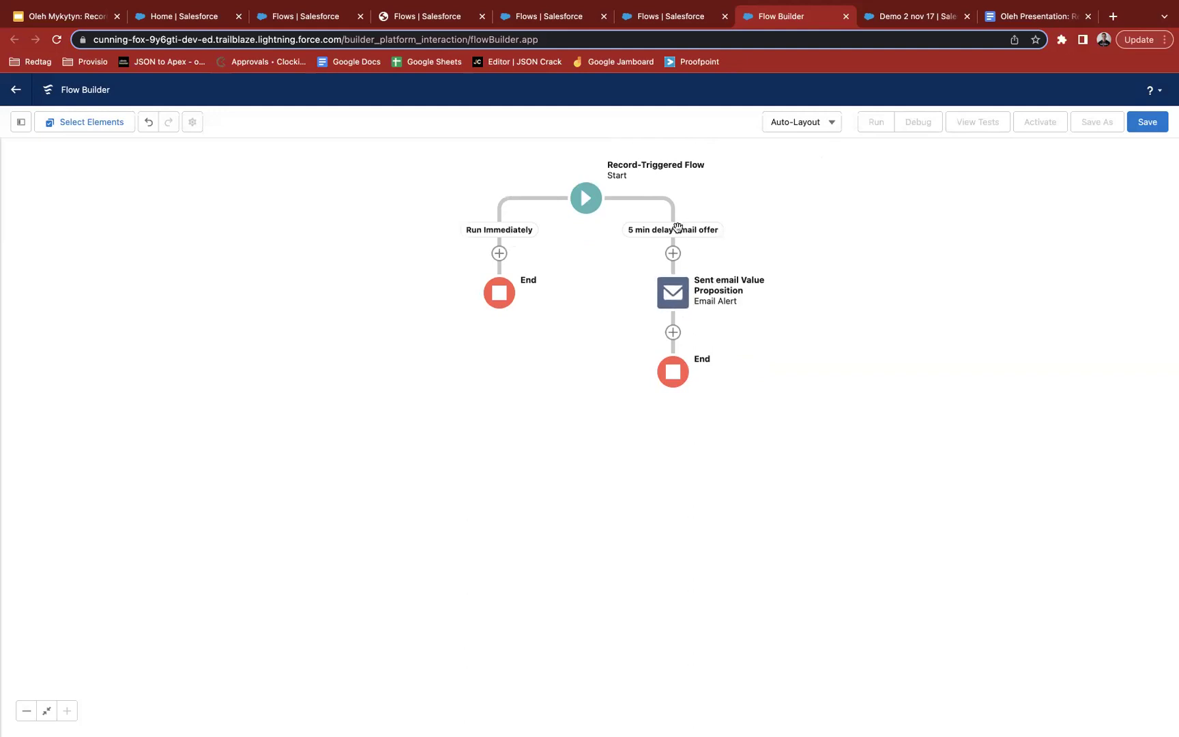
pyautogui.click(673, 292)
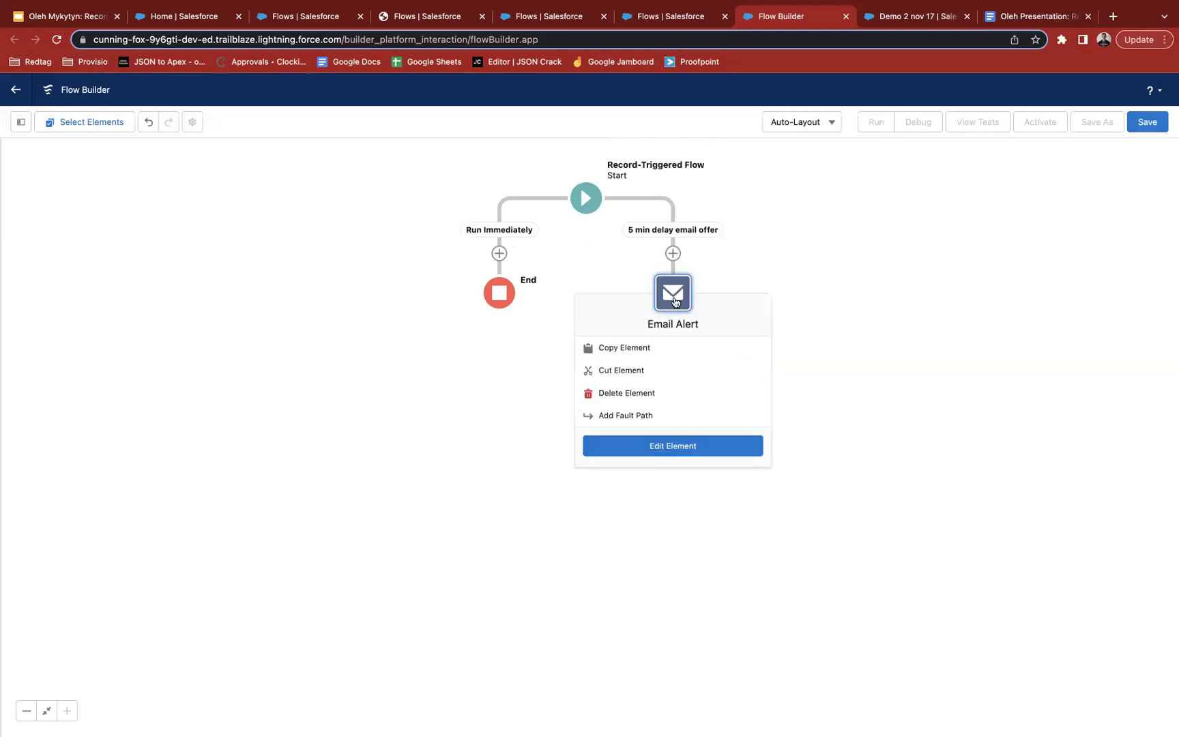
pyautogui.click(755, 254)
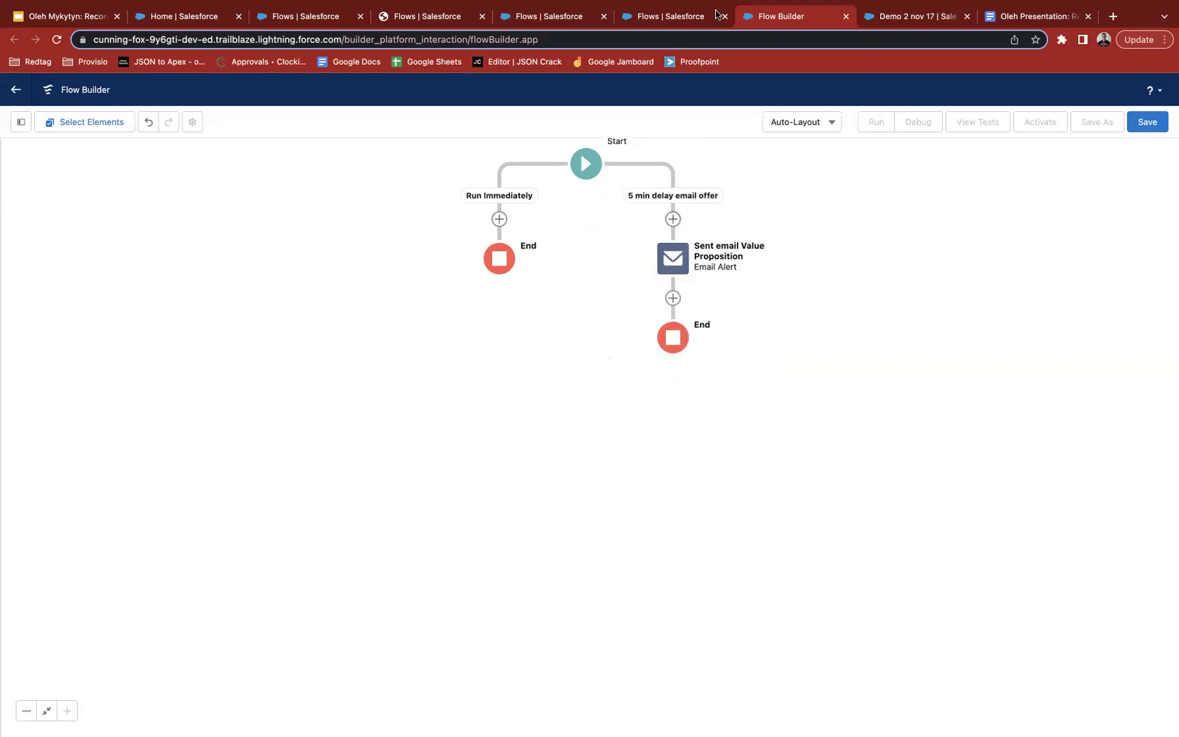
pyautogui.click(635, 24)
# Open the Opportunity Value Proposition Email Alert in Setup and review its recipients.
pyautogui.click(75, 154)
pyautogui.write('ema')
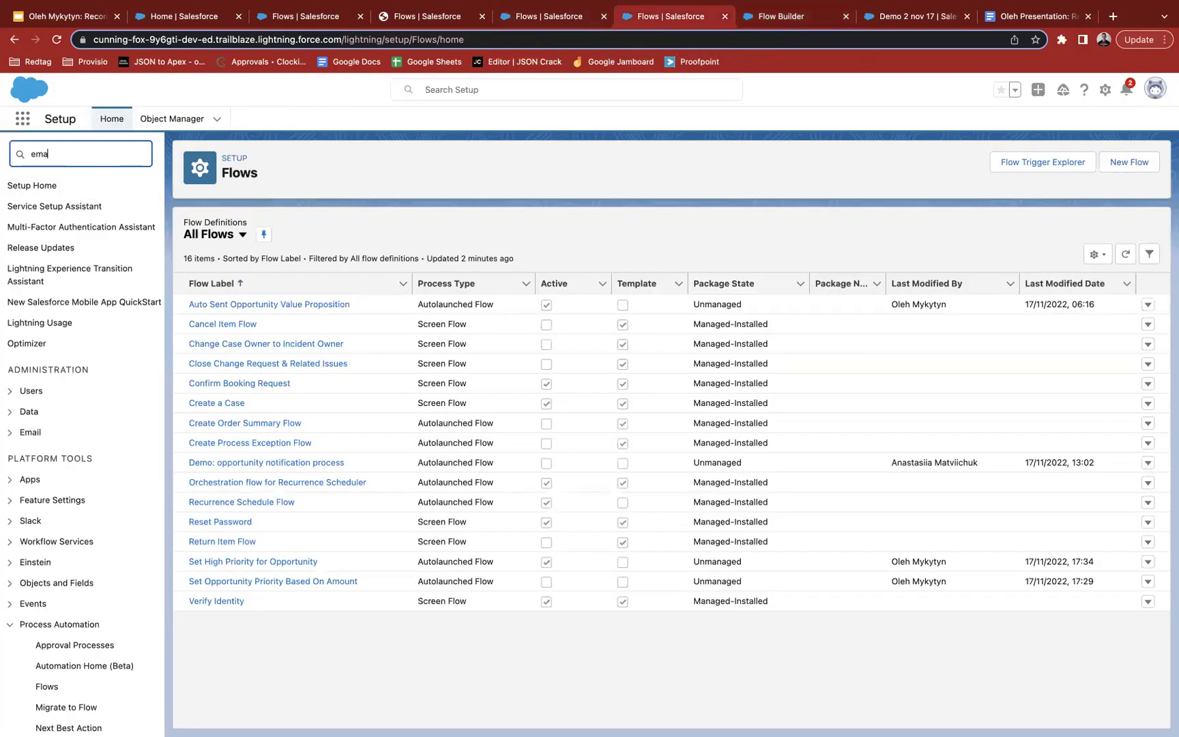
pyautogui.write('il al')
pyautogui.click(68, 227)
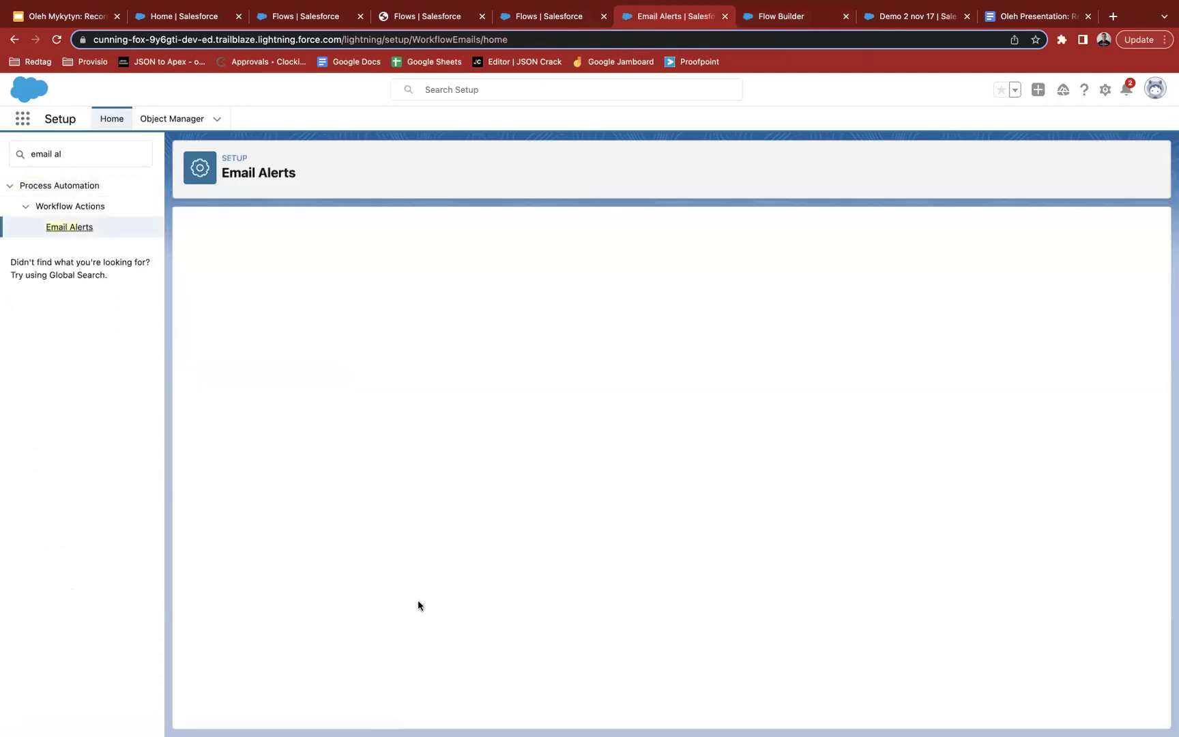
pyautogui.click(200, 559)
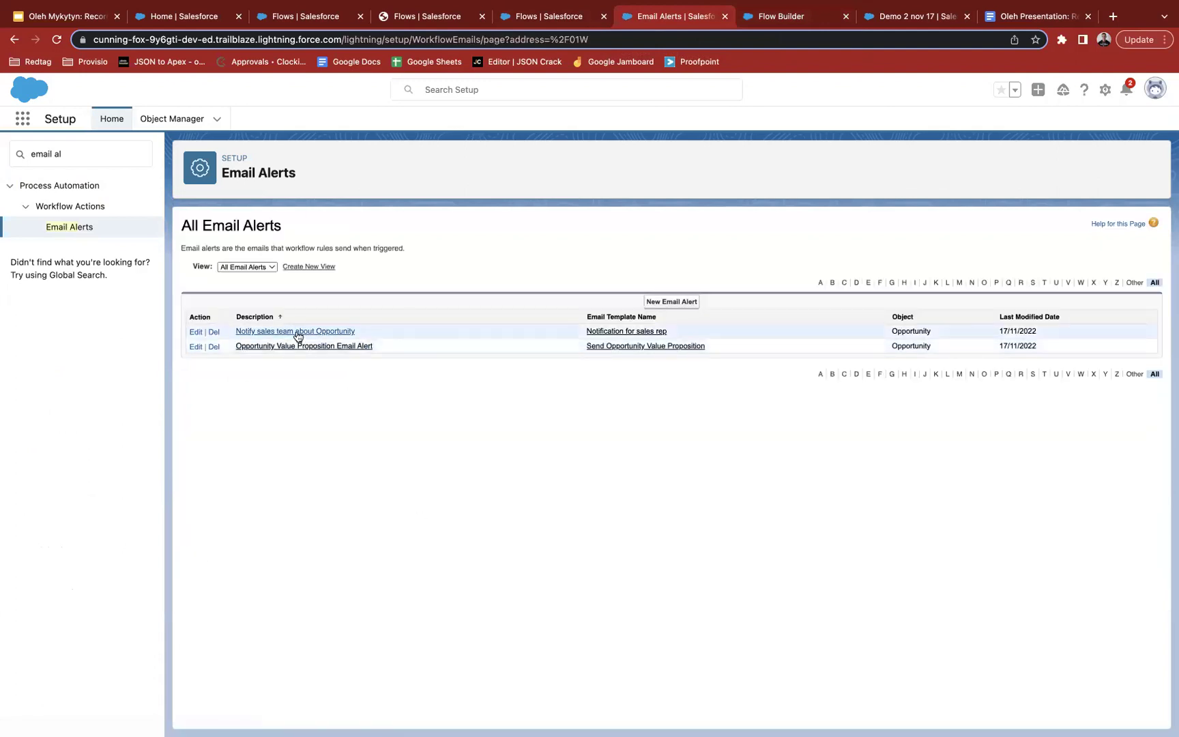
pyautogui.click(297, 346)
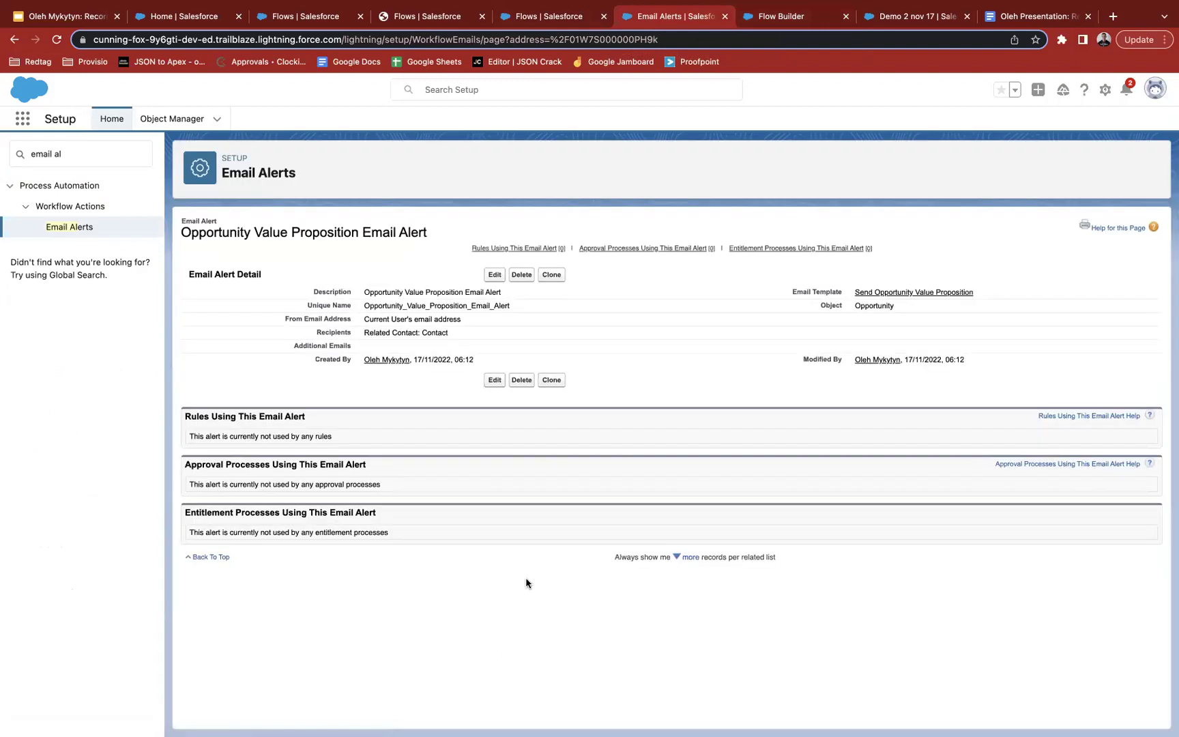
pyautogui.moveTo(362, 337); pyautogui.dragTo(499, 336)
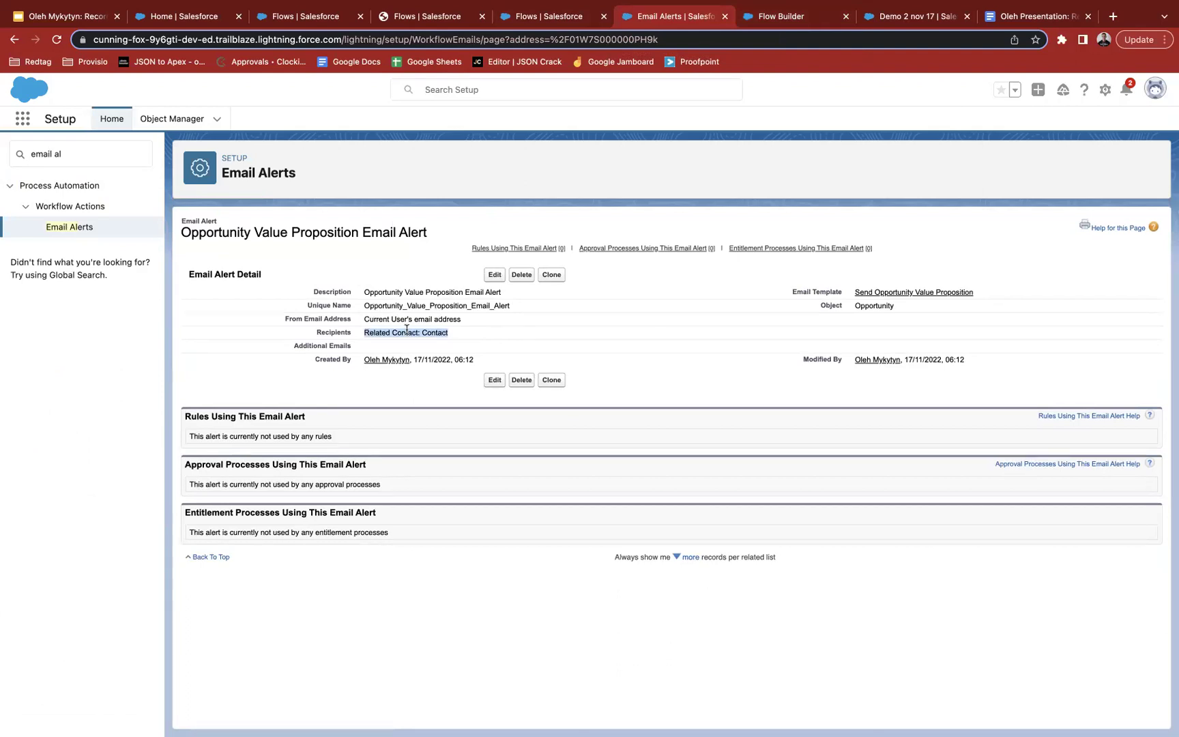
pyautogui.moveTo(840, 289); pyautogui.dragTo(1014, 292)
# Review the body of the Send Opportunity Value Proposition email template.
pyautogui.click(962, 291)
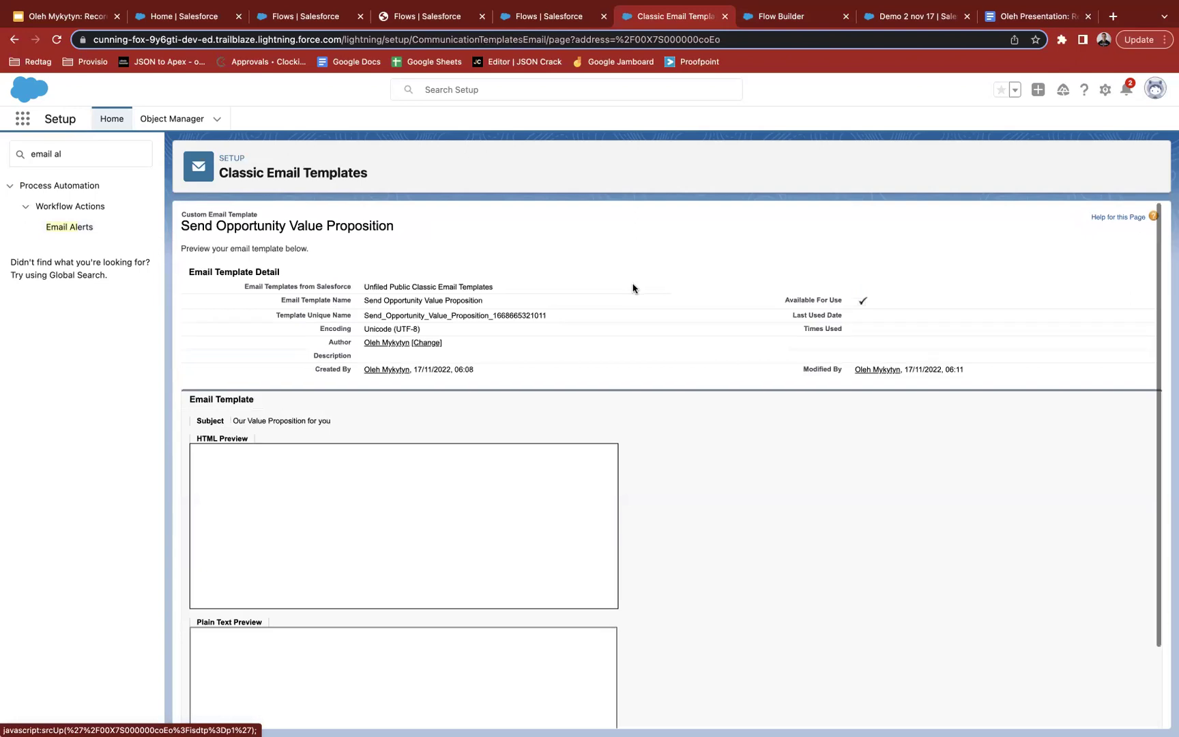
pyautogui.scroll(-3, 633, 287)
pyautogui.moveTo(270, 367); pyautogui.dragTo(305, 507)
pyautogui.click(349, 502)
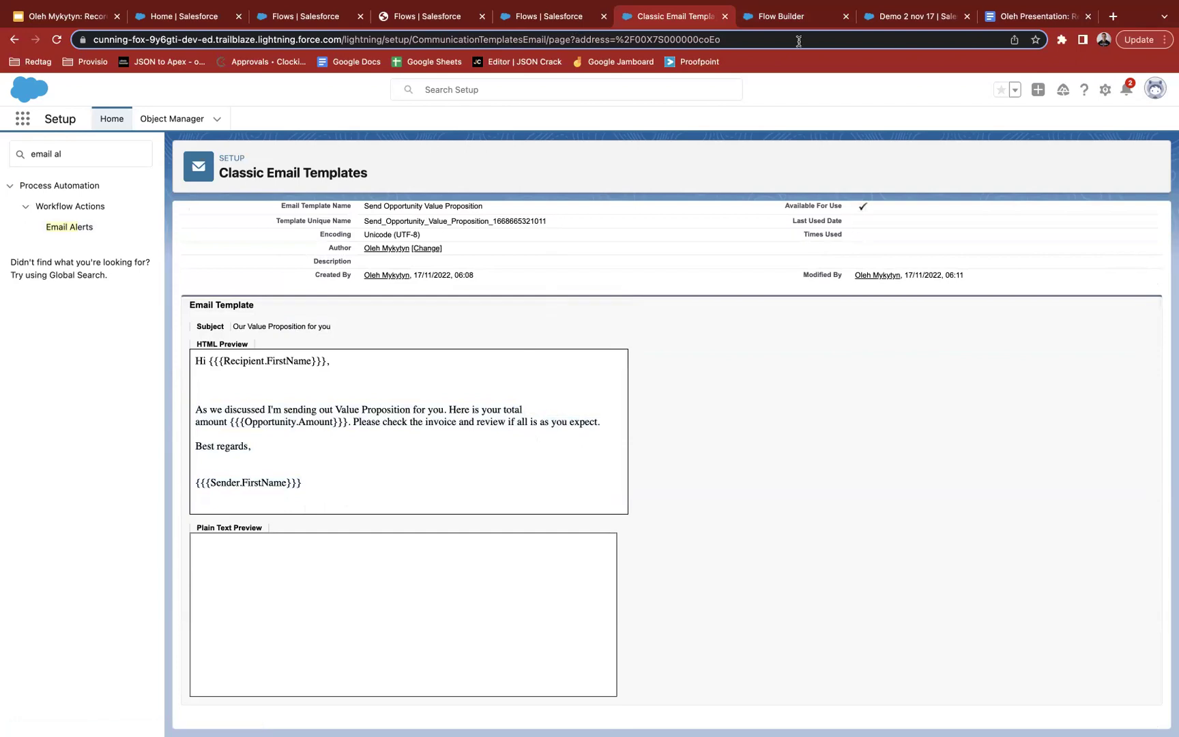
pyautogui.click(827, 24)
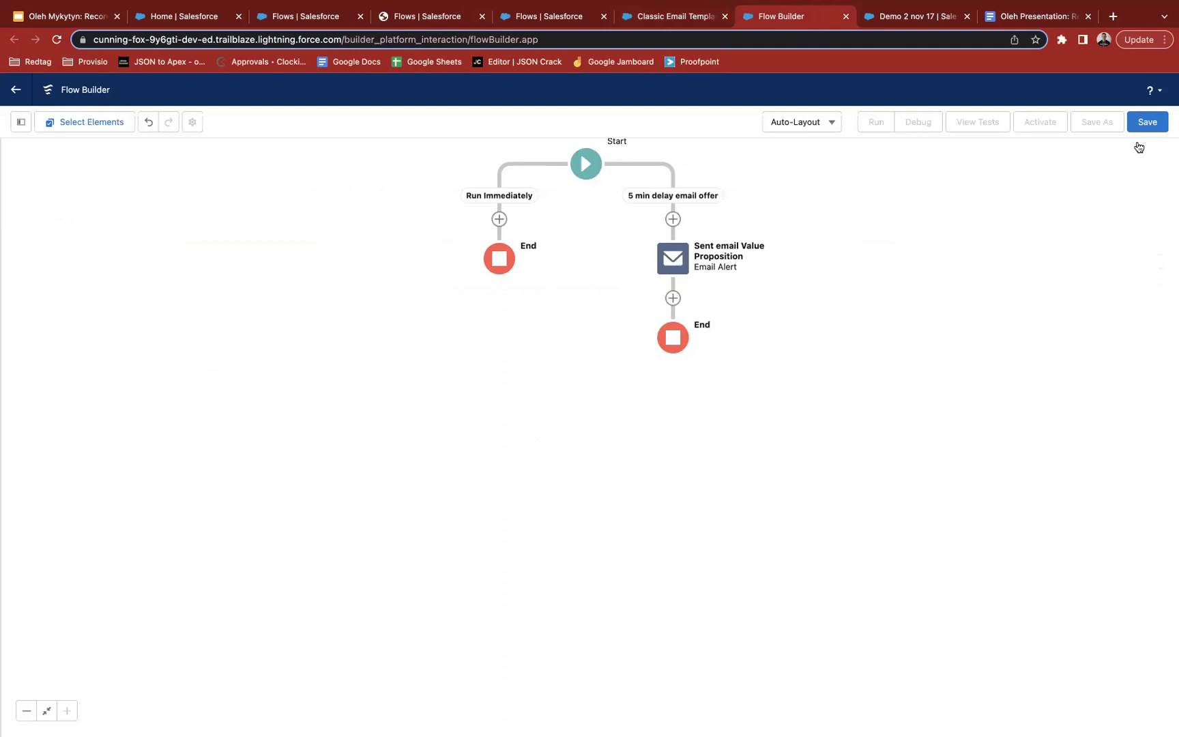
# Save the flow with label 'Send value proposition', letting the API name auto-fill.
pyautogui.click(1146, 123)
pyautogui.click(506, 358)
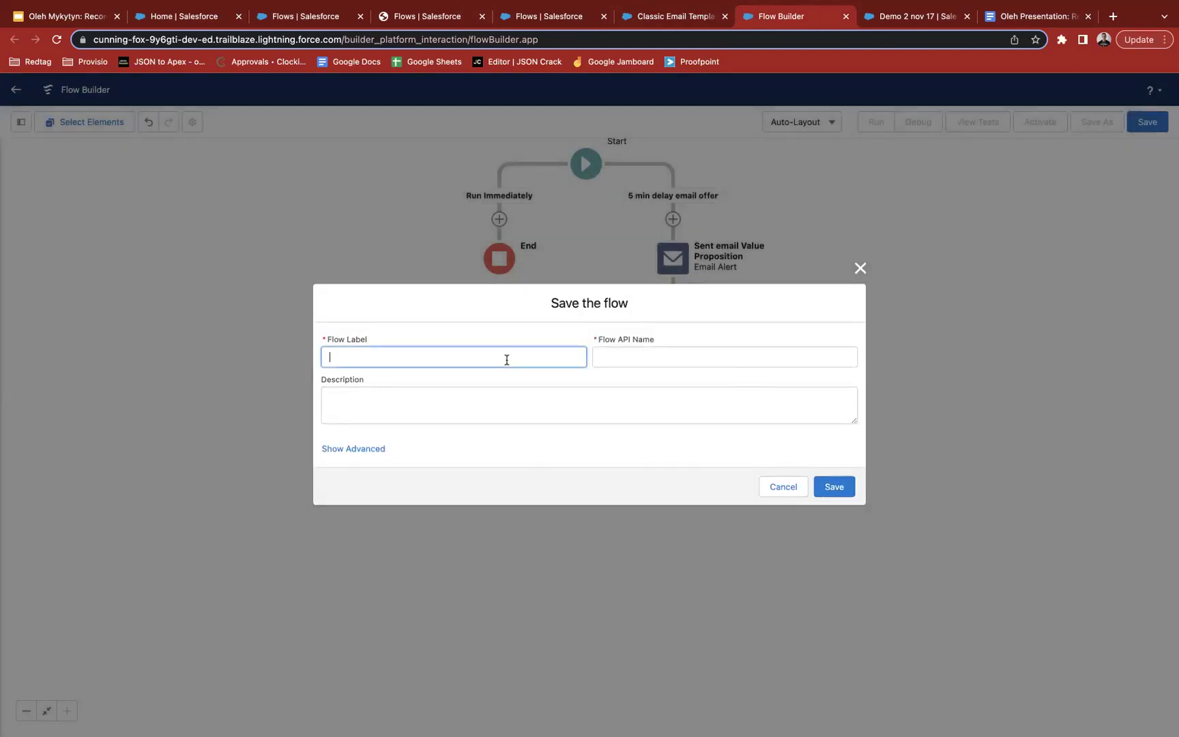
pyautogui.write('Send value proposition')
pyautogui.click(731, 416)
pyautogui.click(834, 485)
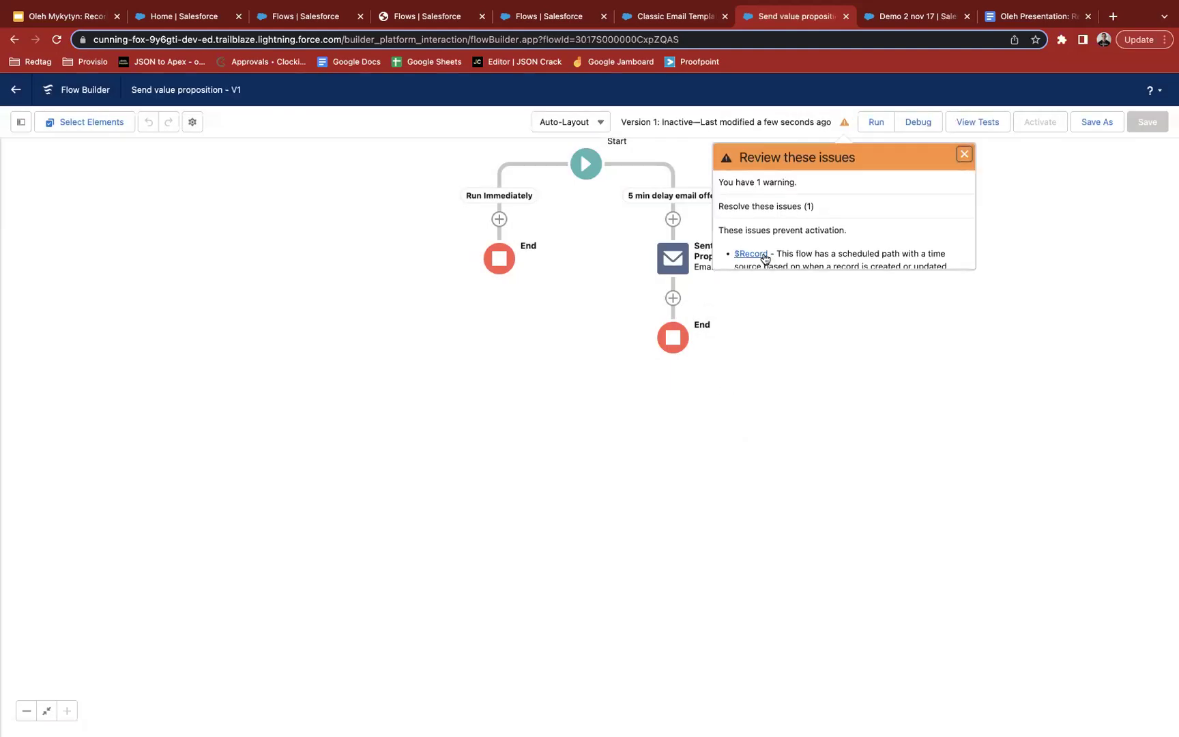
# Read the activation warning explaining why the flow cannot be activated.
pyautogui.click(845, 123)
pyautogui.click(844, 124)
pyautogui.scroll(-2, 807, 220)
pyautogui.moveTo(788, 218); pyautogui.dragTo(797, 243)
pyautogui.click(808, 228)
pyautogui.click(825, 243)
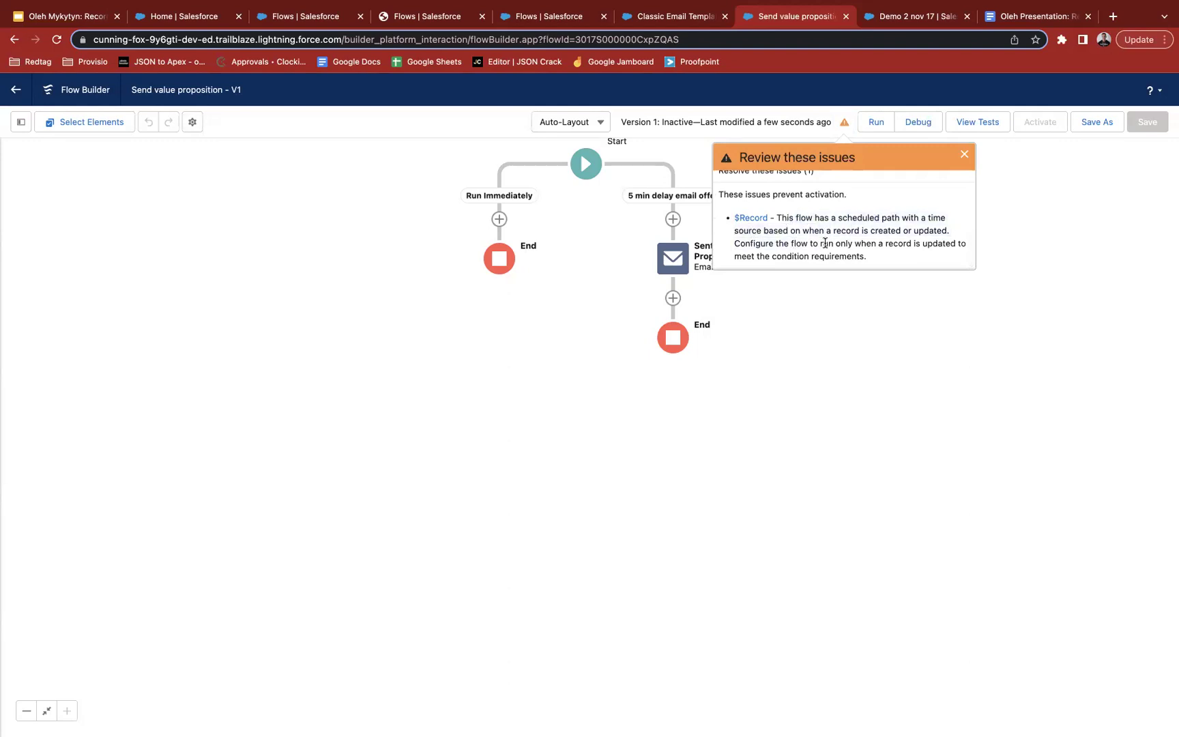
pyautogui.moveTo(587, 175); pyautogui.dragTo(585, 292)
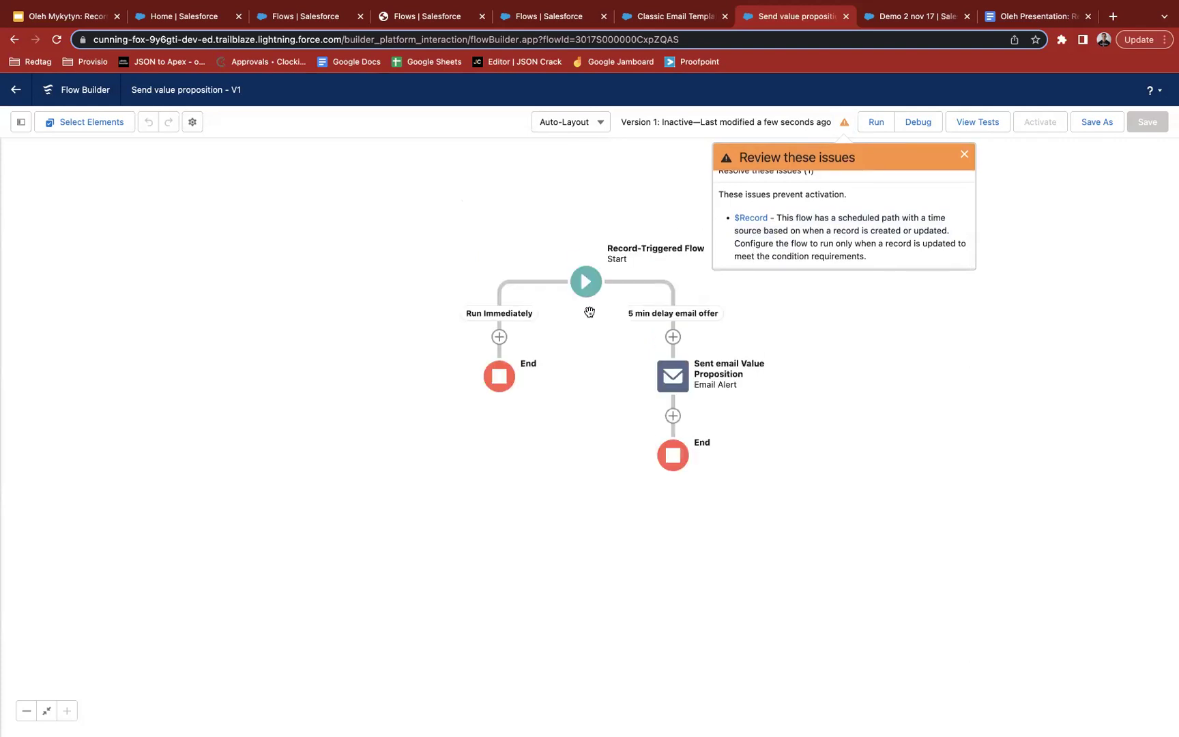
# Make the start trigger run only when an update newly meets the StageName condition.
pyautogui.click(586, 292)
pyautogui.click(662, 351)
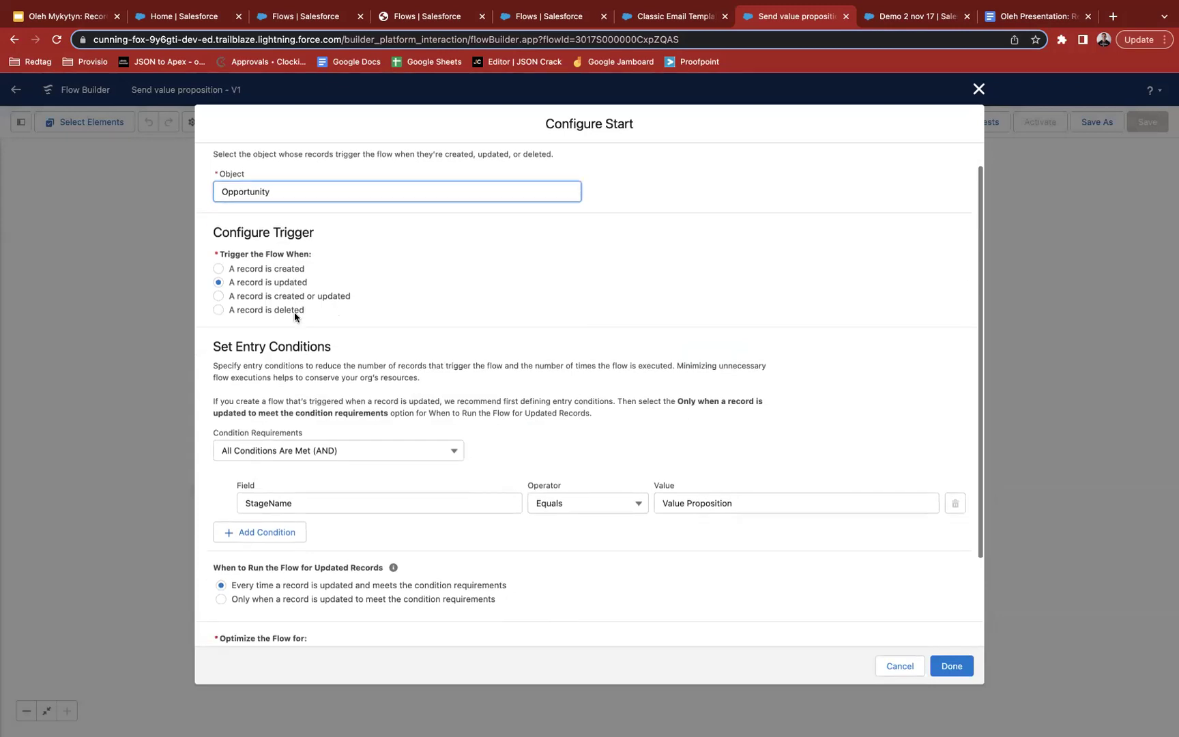
pyautogui.scroll(-2, 524, 516)
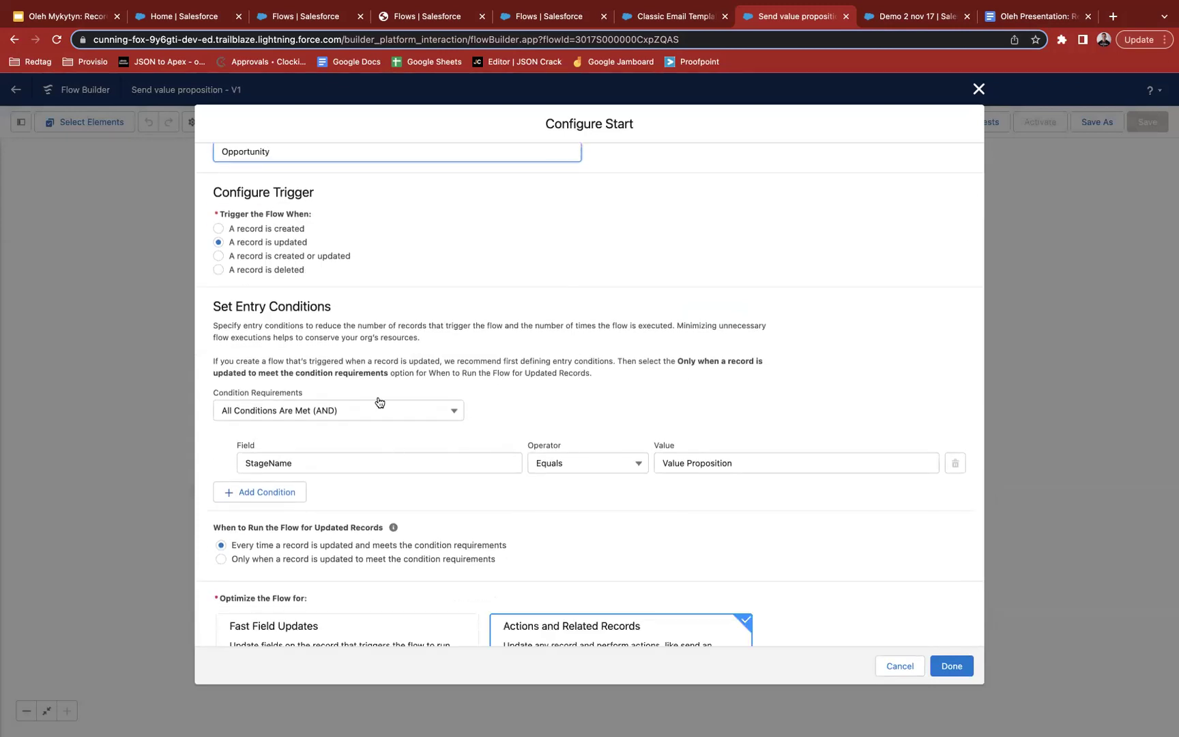
pyautogui.scroll(-1, 254, 508)
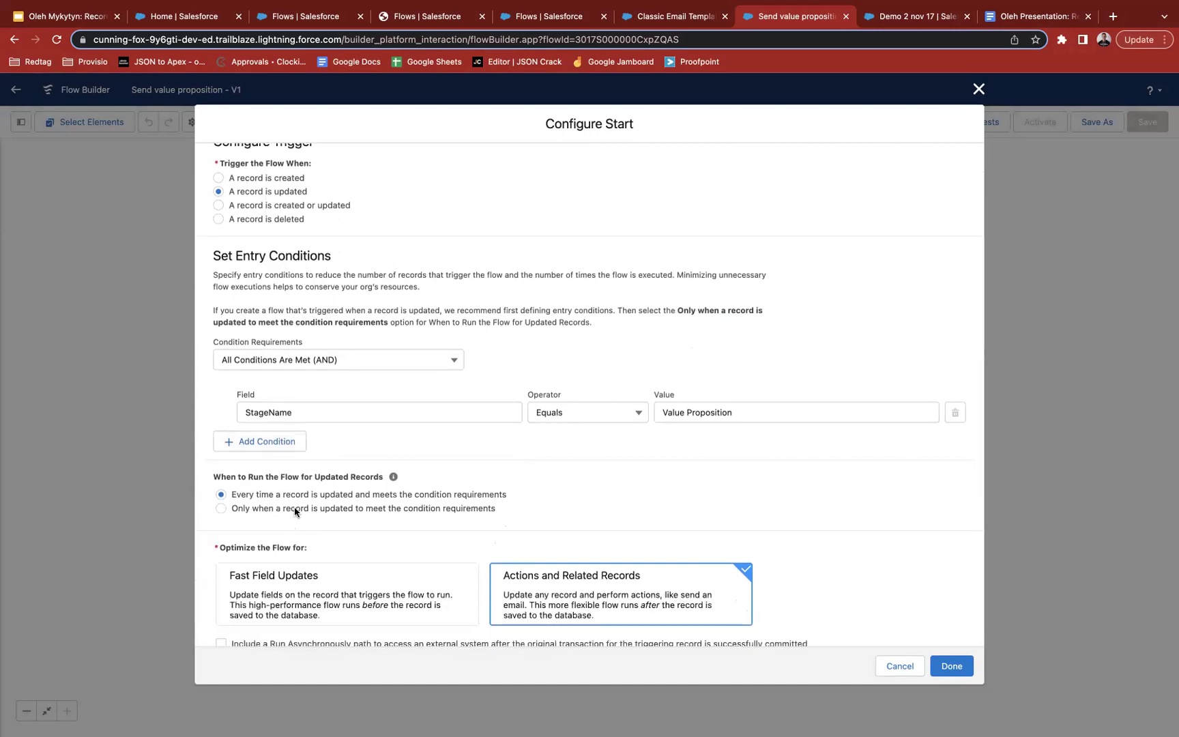
pyautogui.click(304, 511)
pyautogui.click(950, 666)
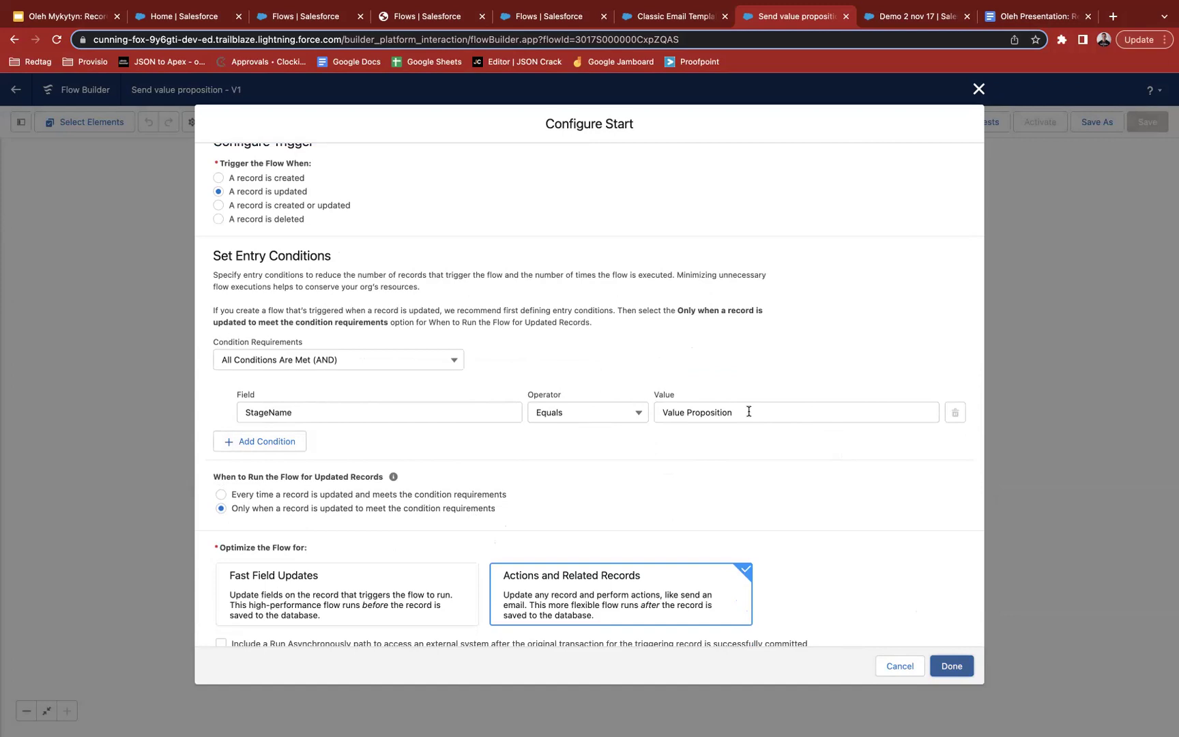
pyautogui.click(951, 665)
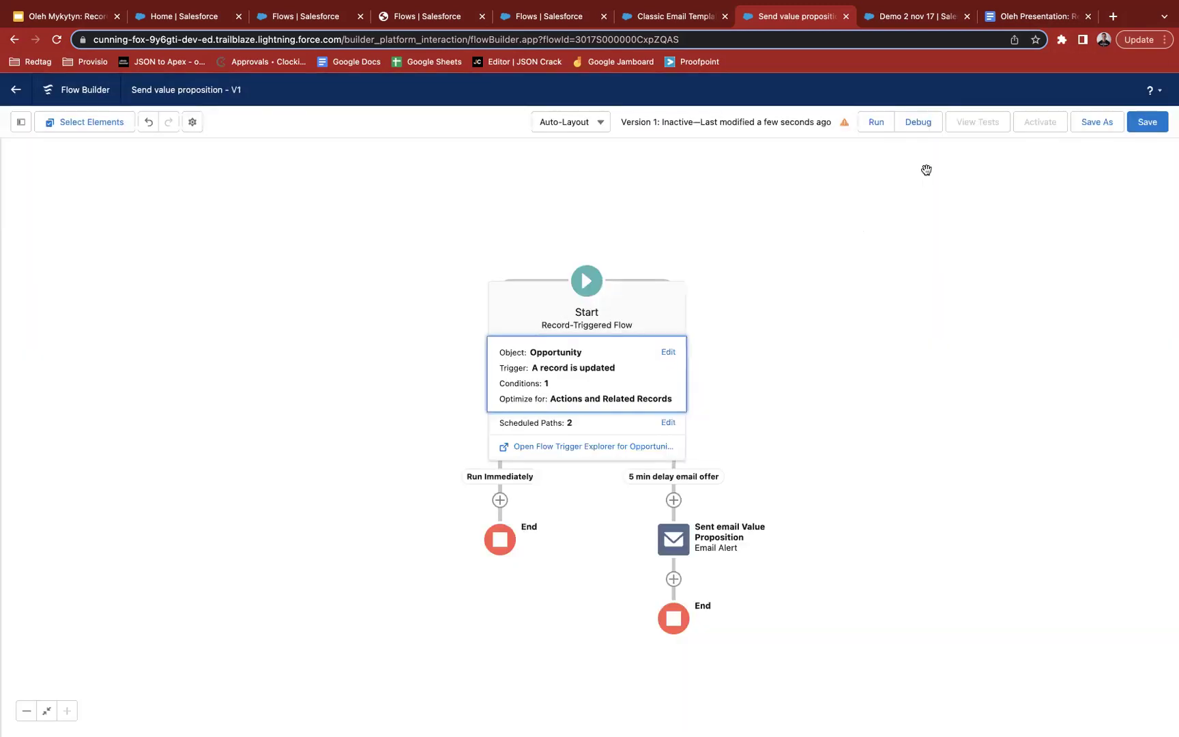
# Save the flow as new version 'Send value proposition - V2' and activate it.
pyautogui.click(1081, 123)
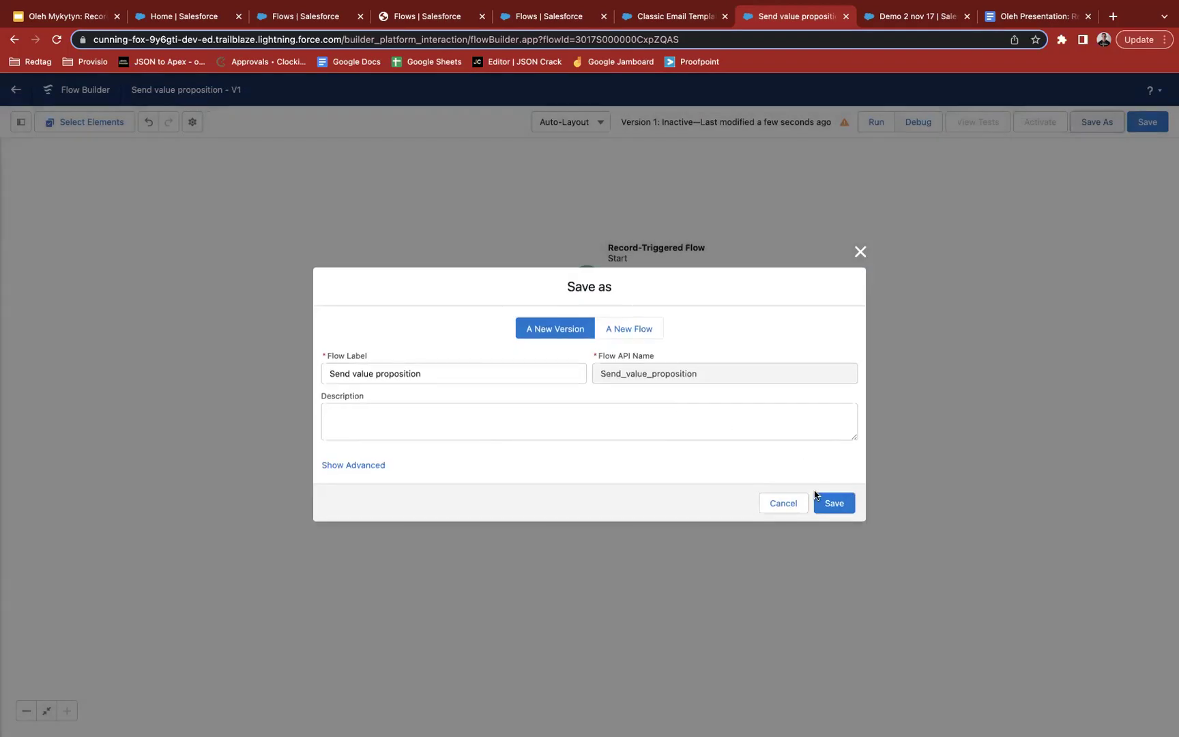
pyautogui.click(829, 505)
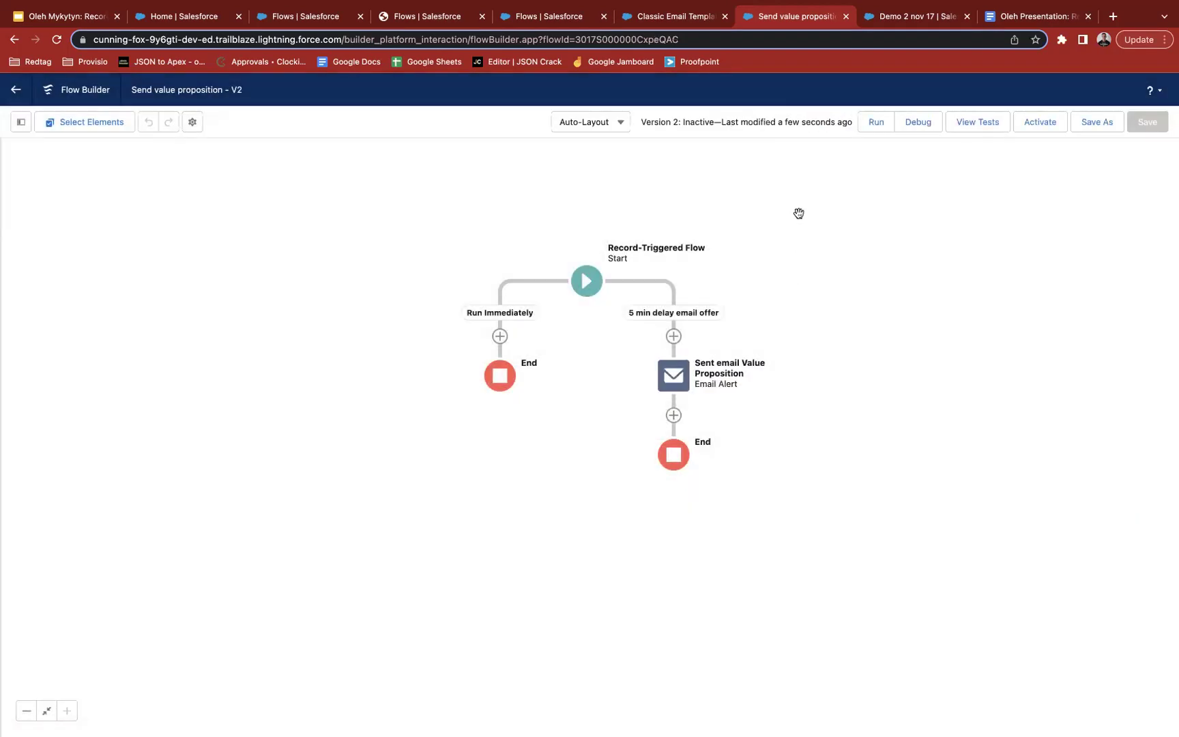
pyautogui.click(1032, 123)
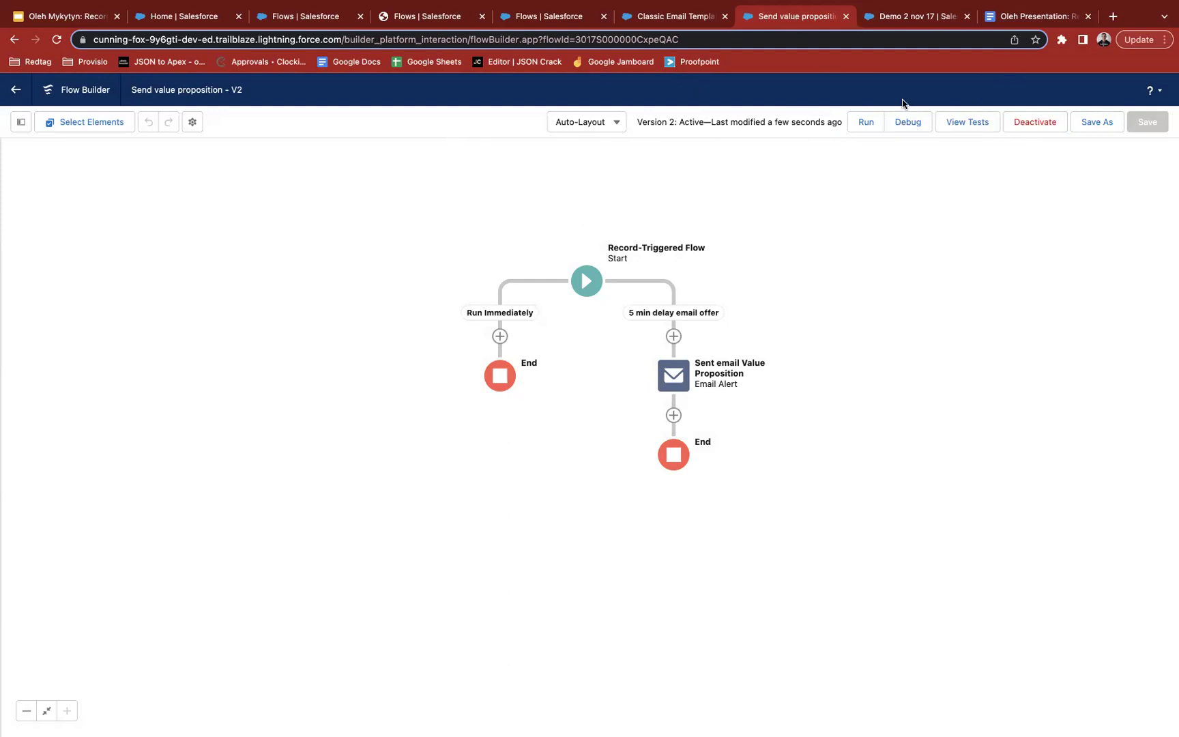
pyautogui.moveTo(575, 338); pyautogui.dragTo(505, 292)
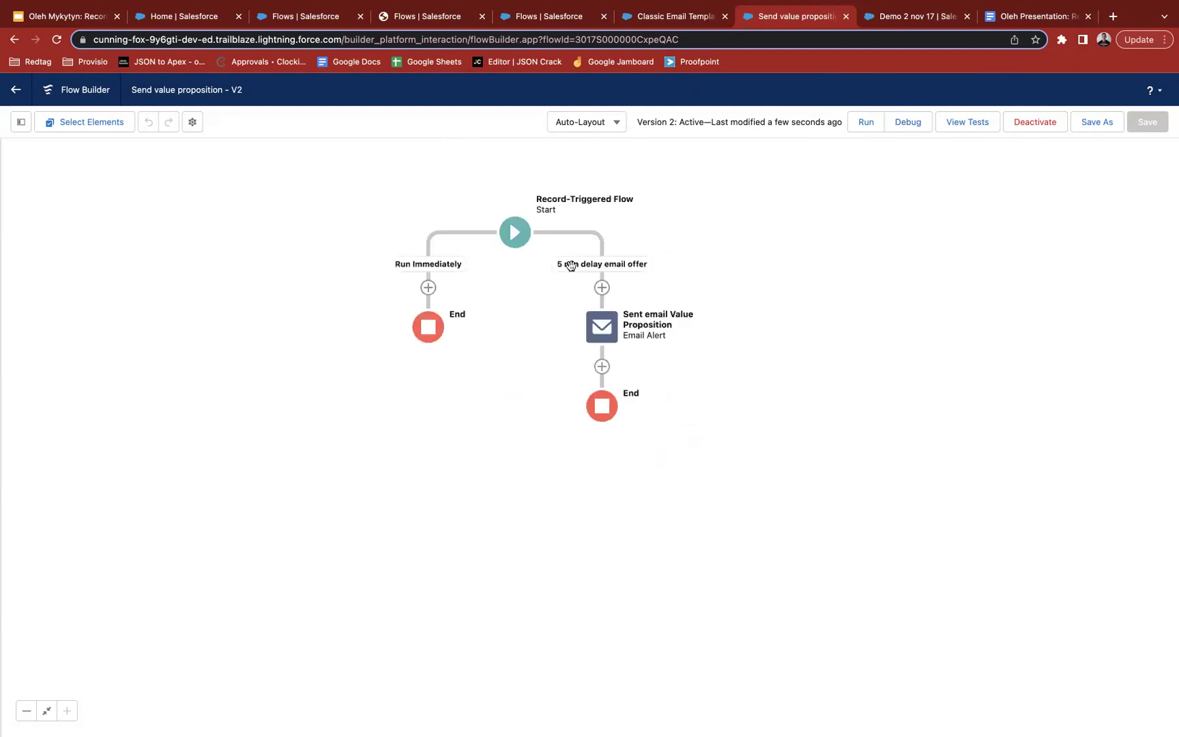
# Set up a debug run on the '5 min delay email offer' path.
pyautogui.click(916, 127)
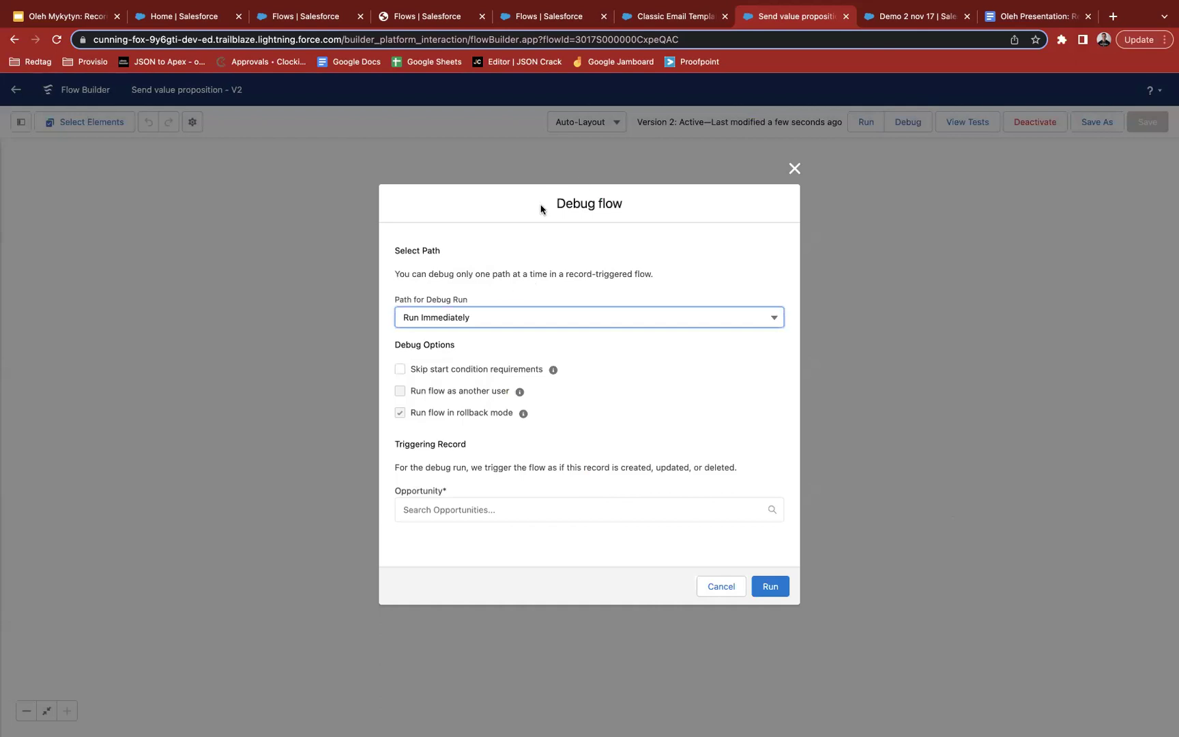
pyautogui.click(458, 318)
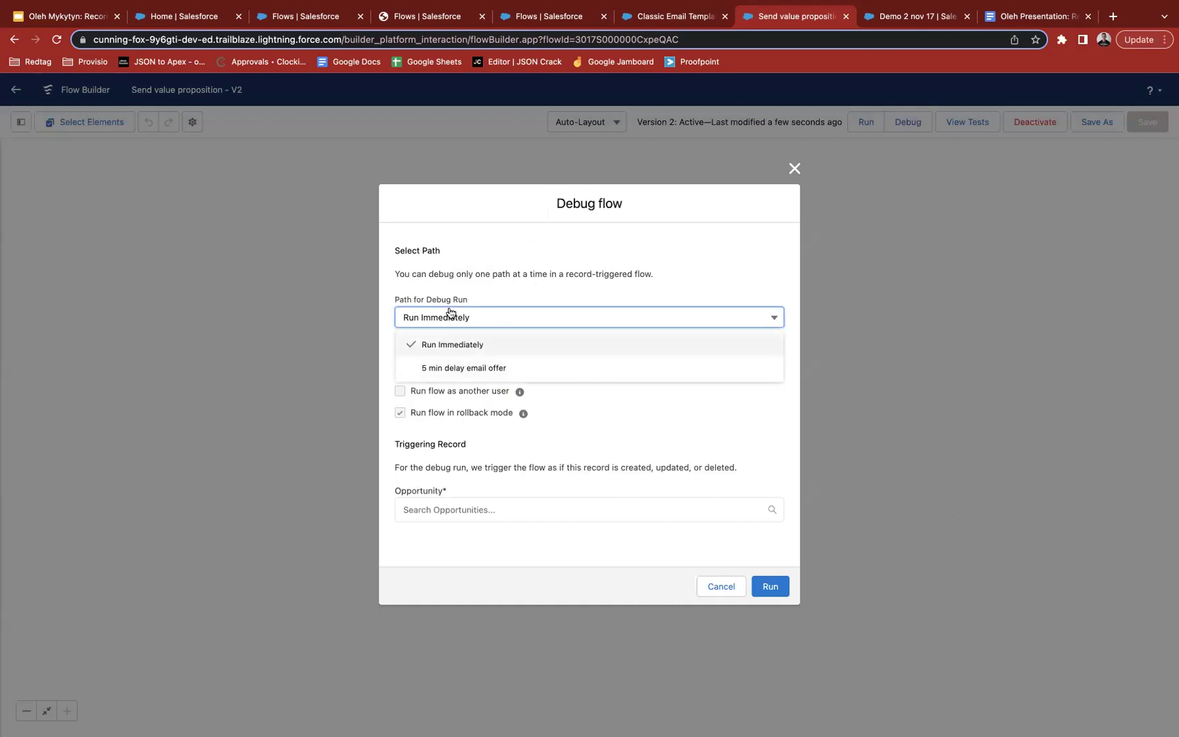
pyautogui.click(451, 295)
pyautogui.click(438, 317)
pyautogui.click(463, 369)
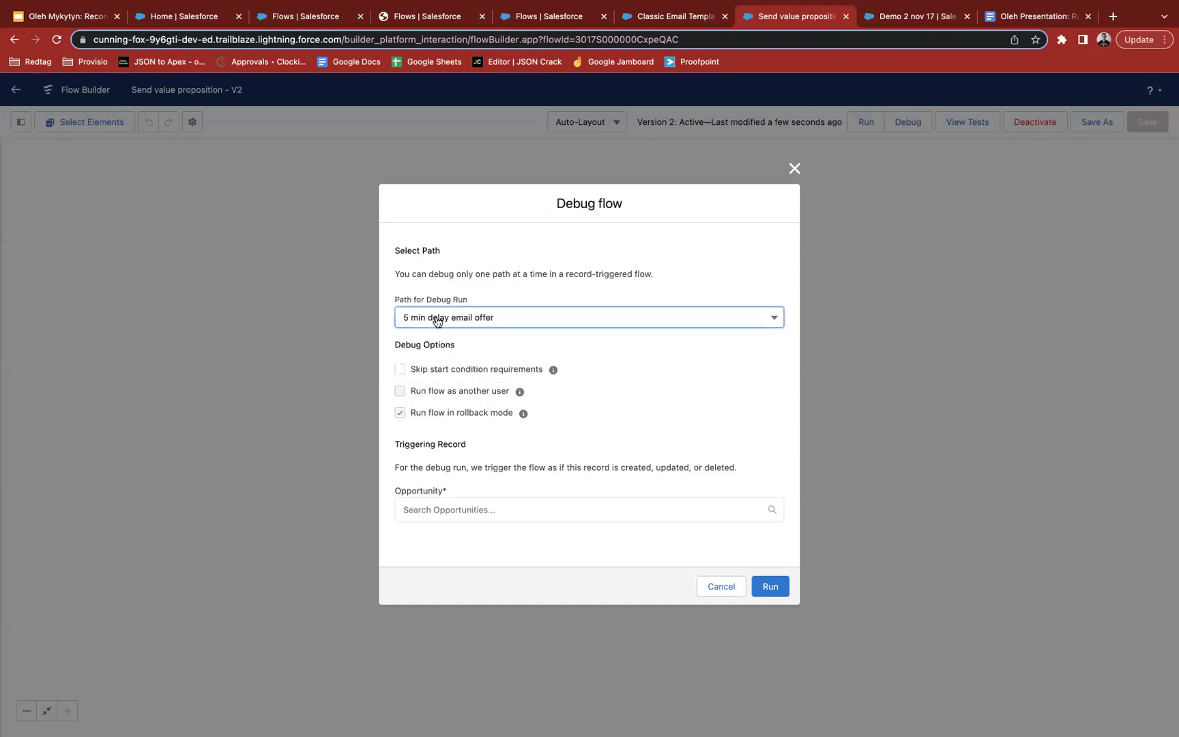
pyautogui.moveTo(415, 370); pyautogui.dragTo(539, 371)
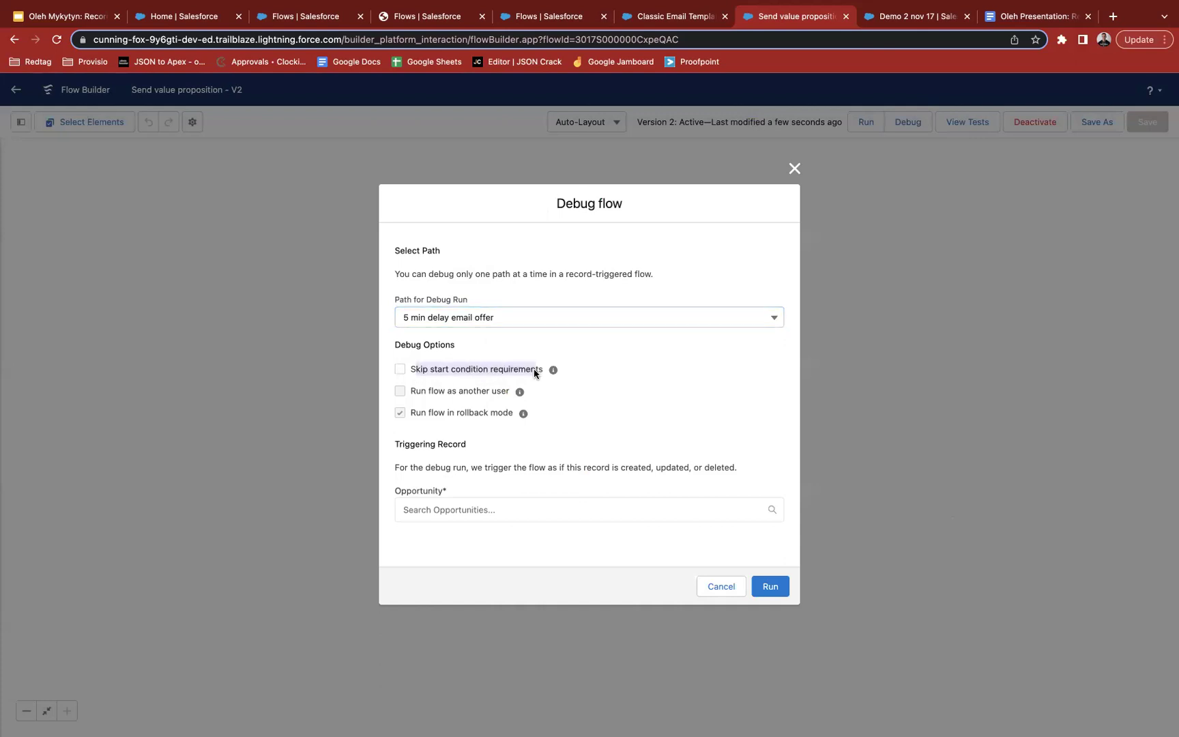
pyautogui.click(580, 375)
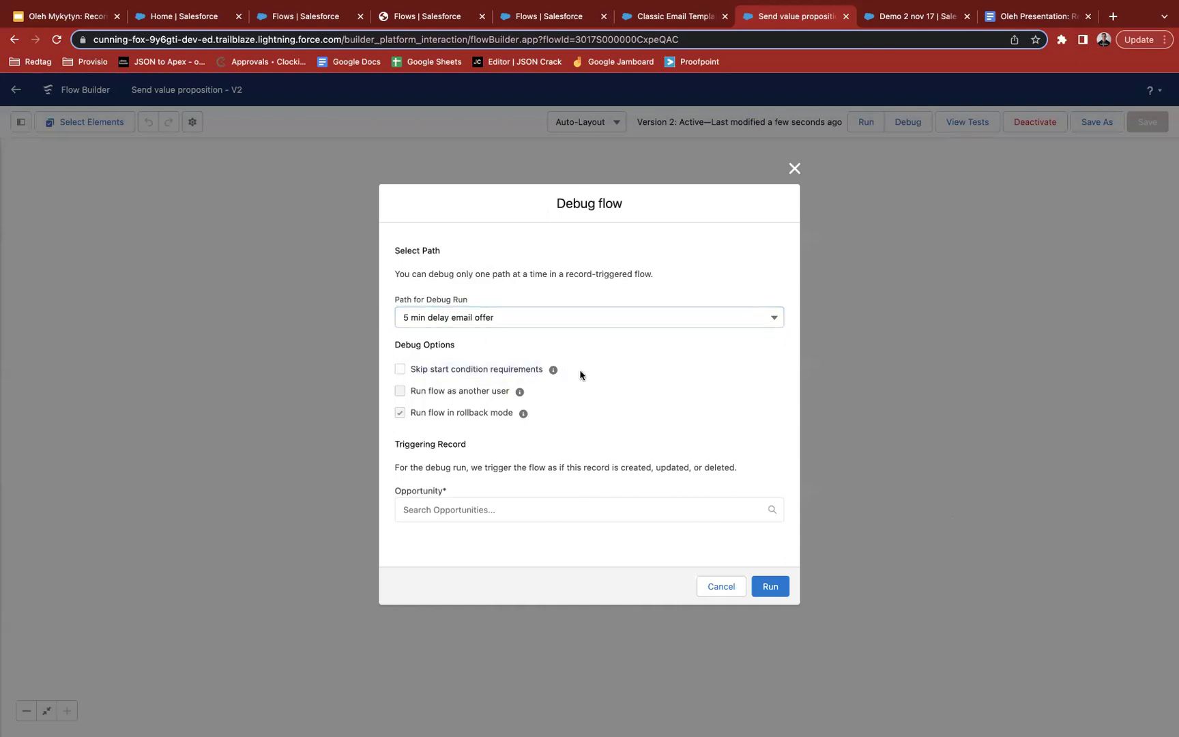
# Choose opportunity 'Demo 2 nov 17' as the triggering record and run the debug.
pyautogui.click(433, 511)
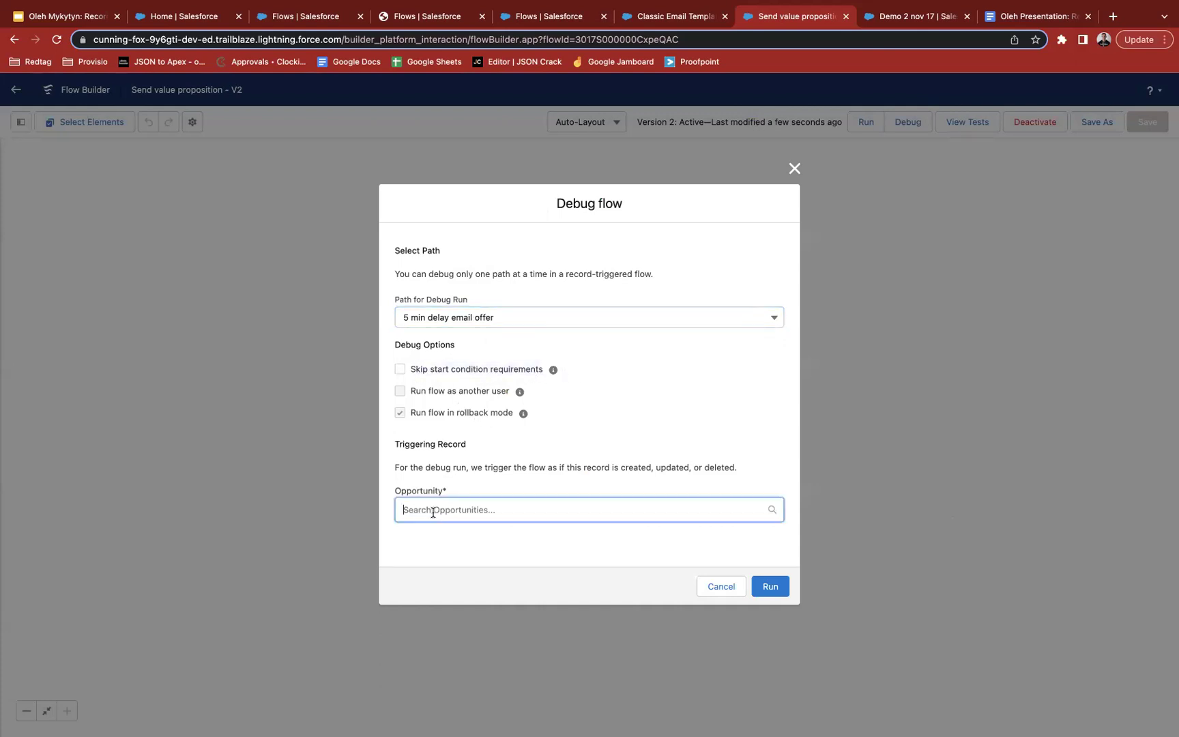
pyautogui.scroll(-2, 448, 544)
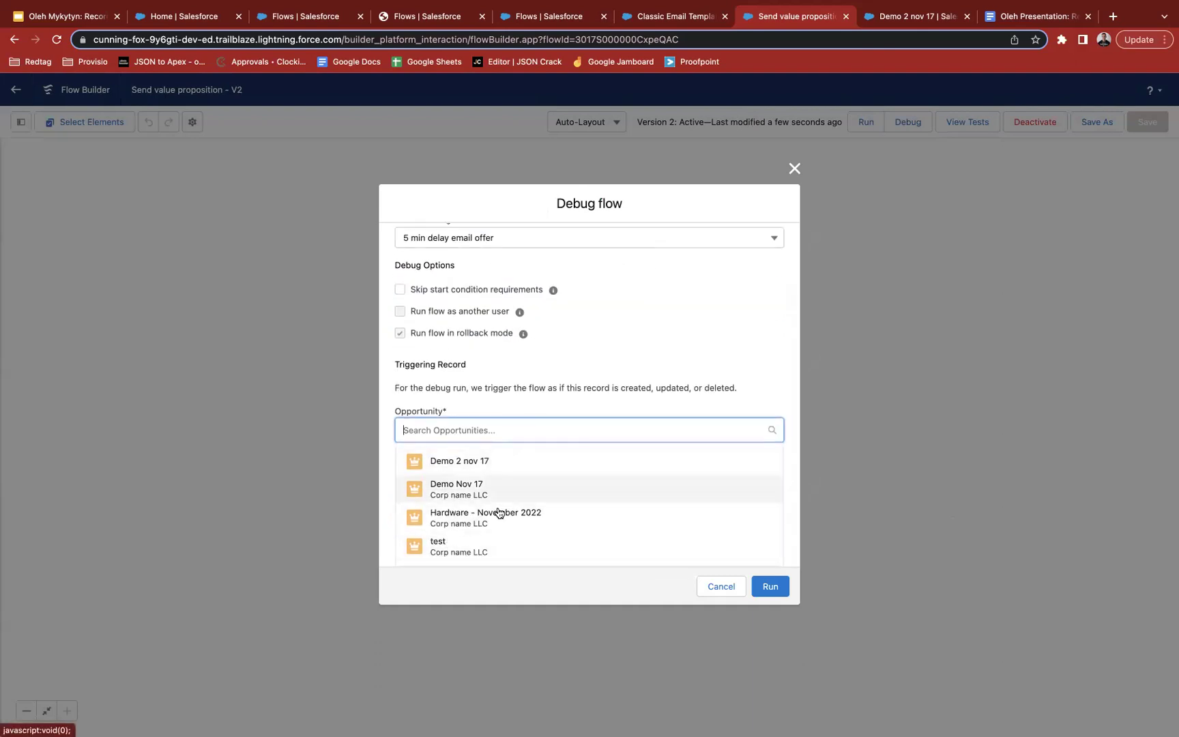
pyautogui.click(487, 464)
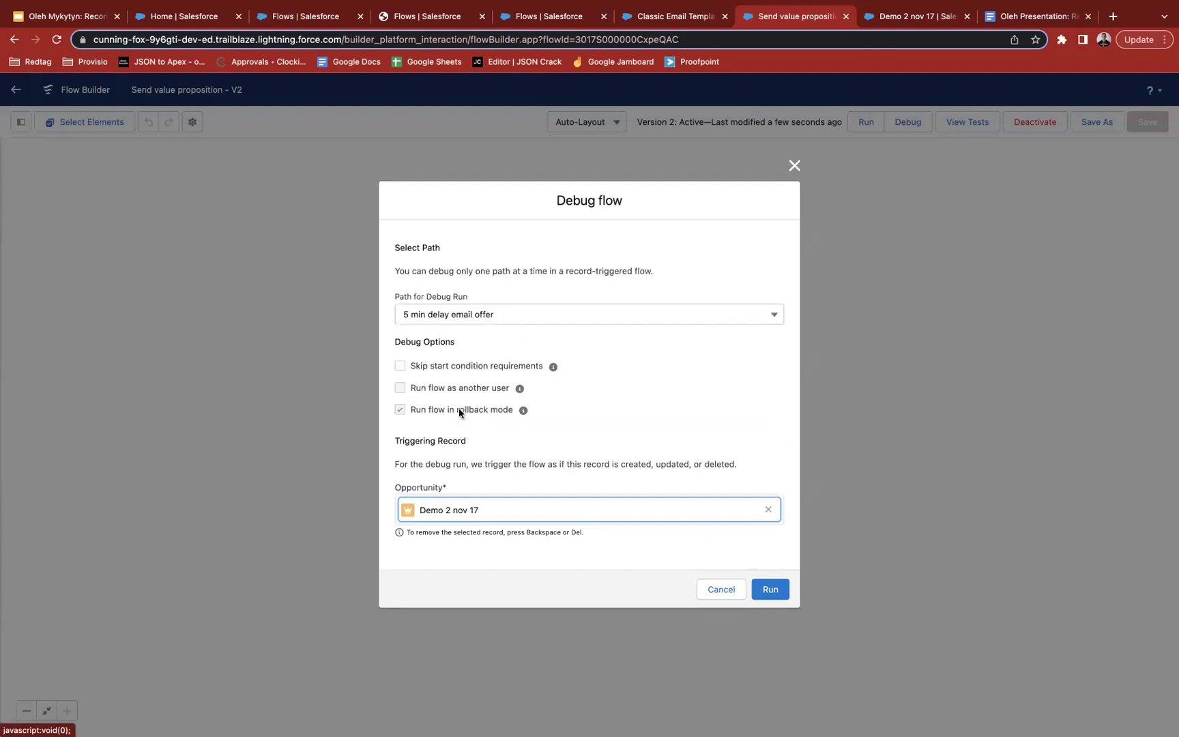
pyautogui.moveTo(421, 387); pyautogui.dragTo(502, 389)
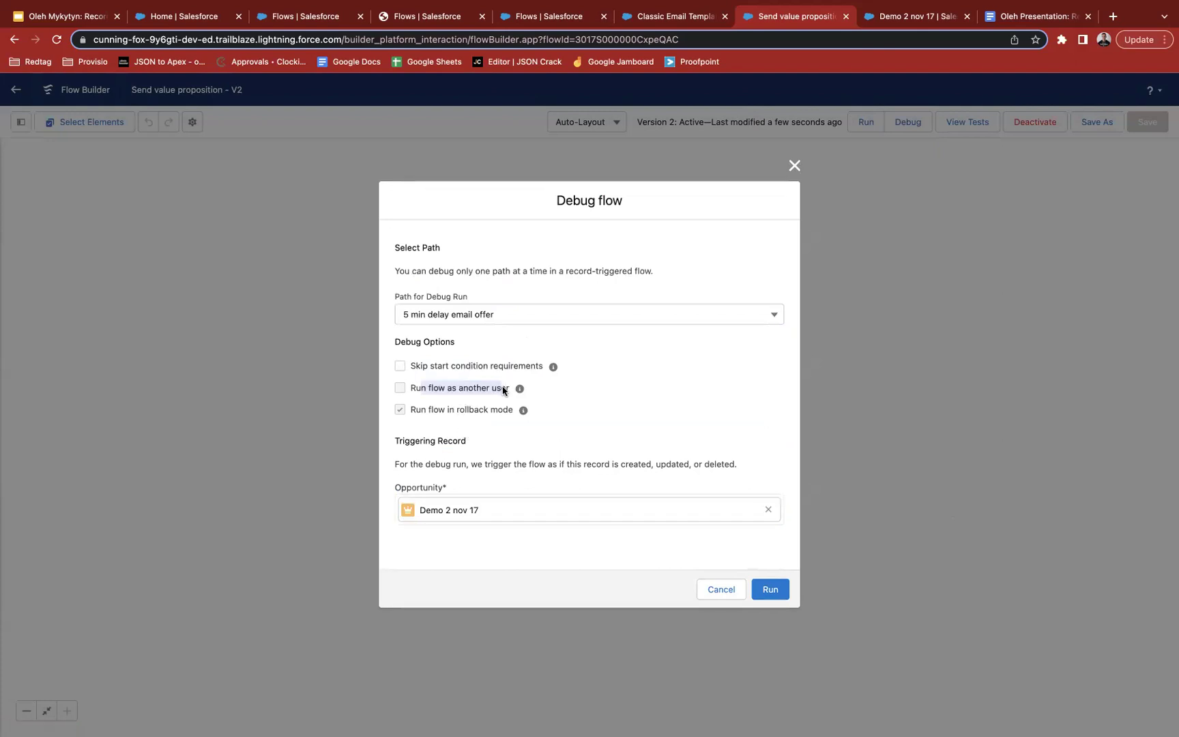
pyautogui.moveTo(519, 395)
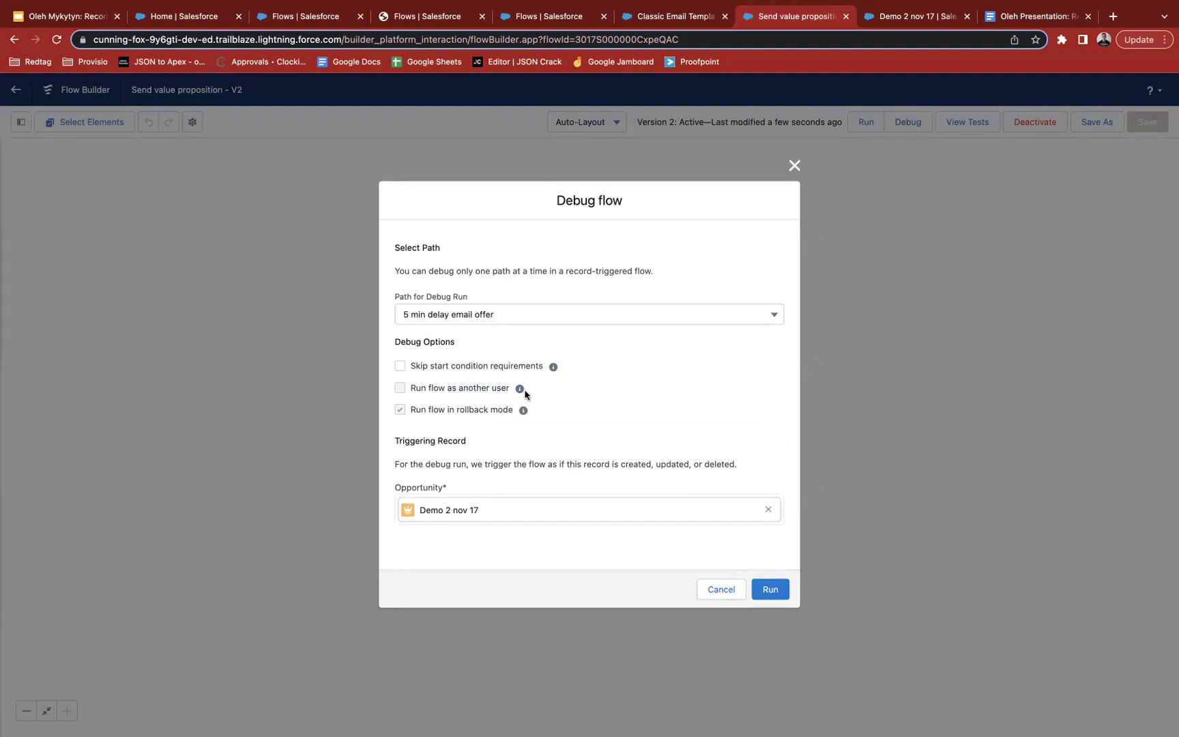
pyautogui.click(766, 592)
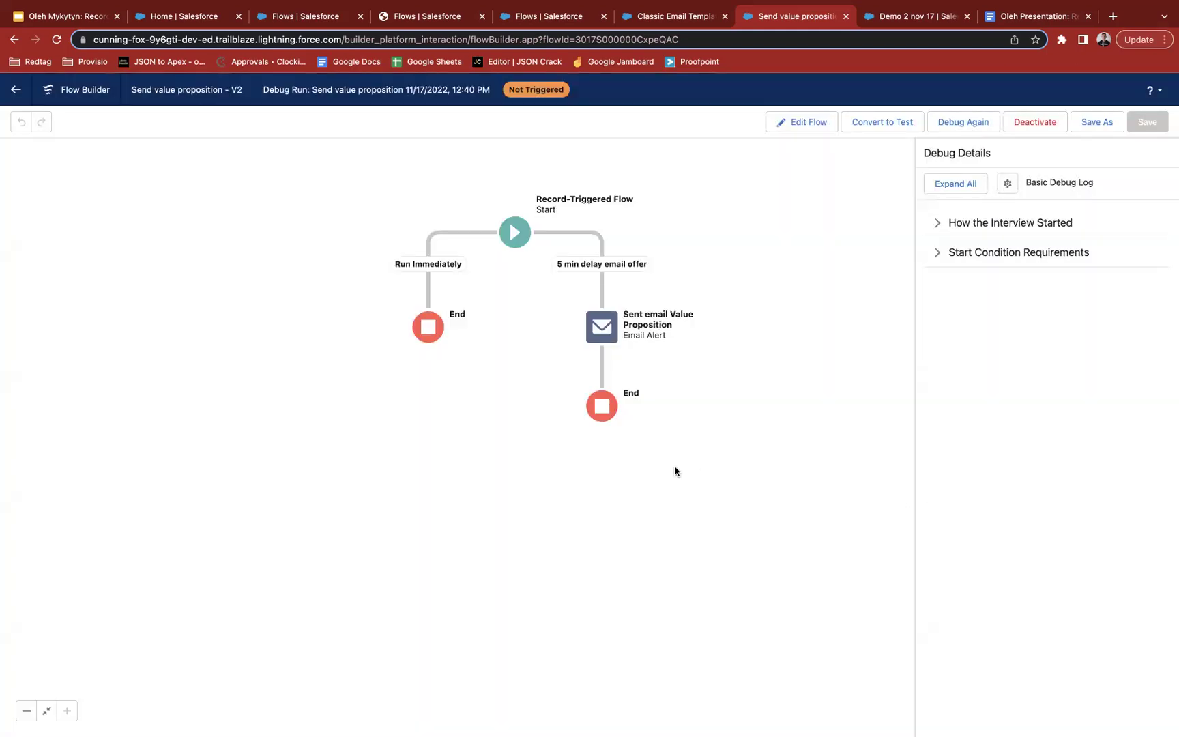
# Expand How the Interview Started and Start Condition Requirements, then check the Email Alert element.
pyautogui.click(969, 252)
pyautogui.click(945, 223)
pyautogui.moveTo(937, 243); pyautogui.dragTo(1090, 324)
pyautogui.click(959, 266)
pyautogui.moveTo(952, 333); pyautogui.dragTo(1072, 333)
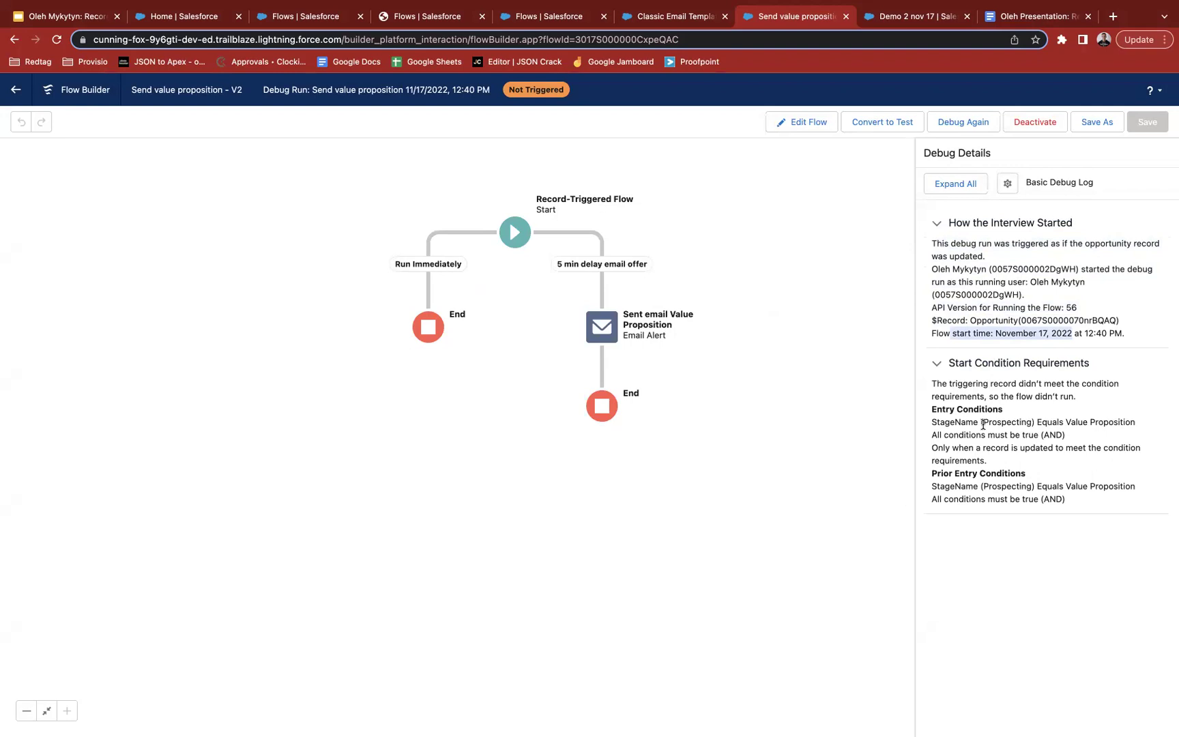
pyautogui.click(602, 328)
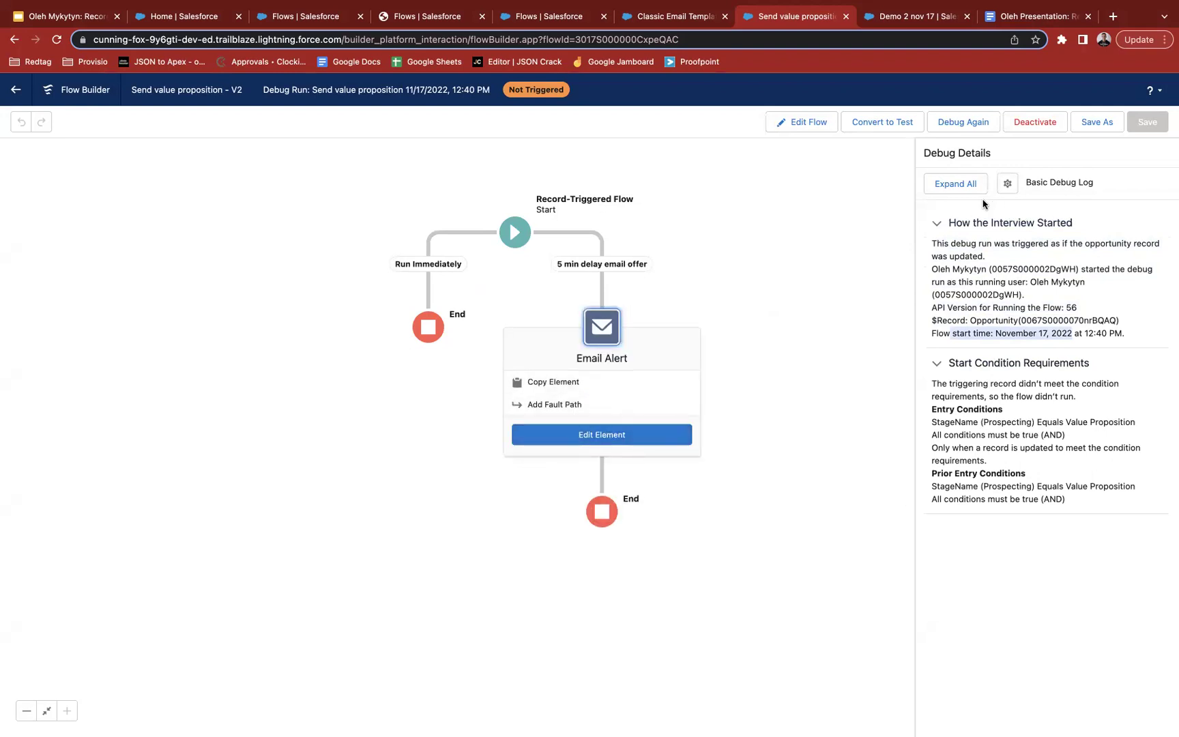
pyautogui.click(744, 284)
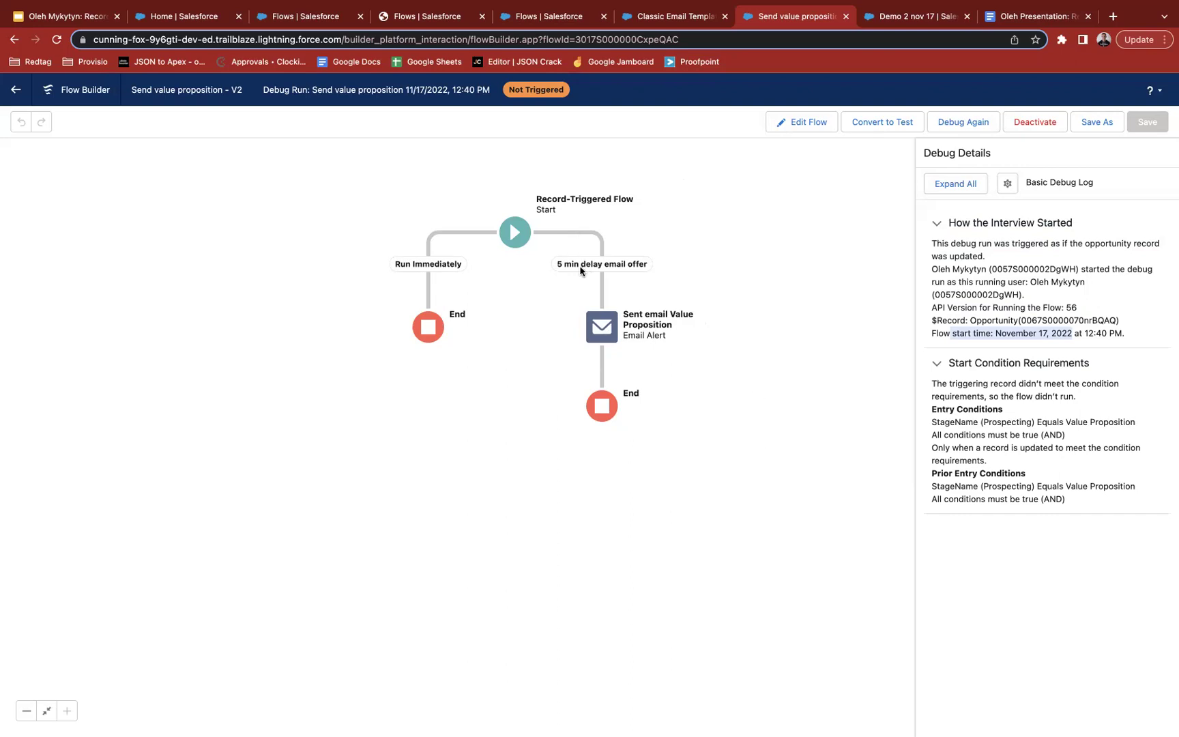
pyautogui.moveTo(530, 192); pyautogui.dragTo(445, 174)
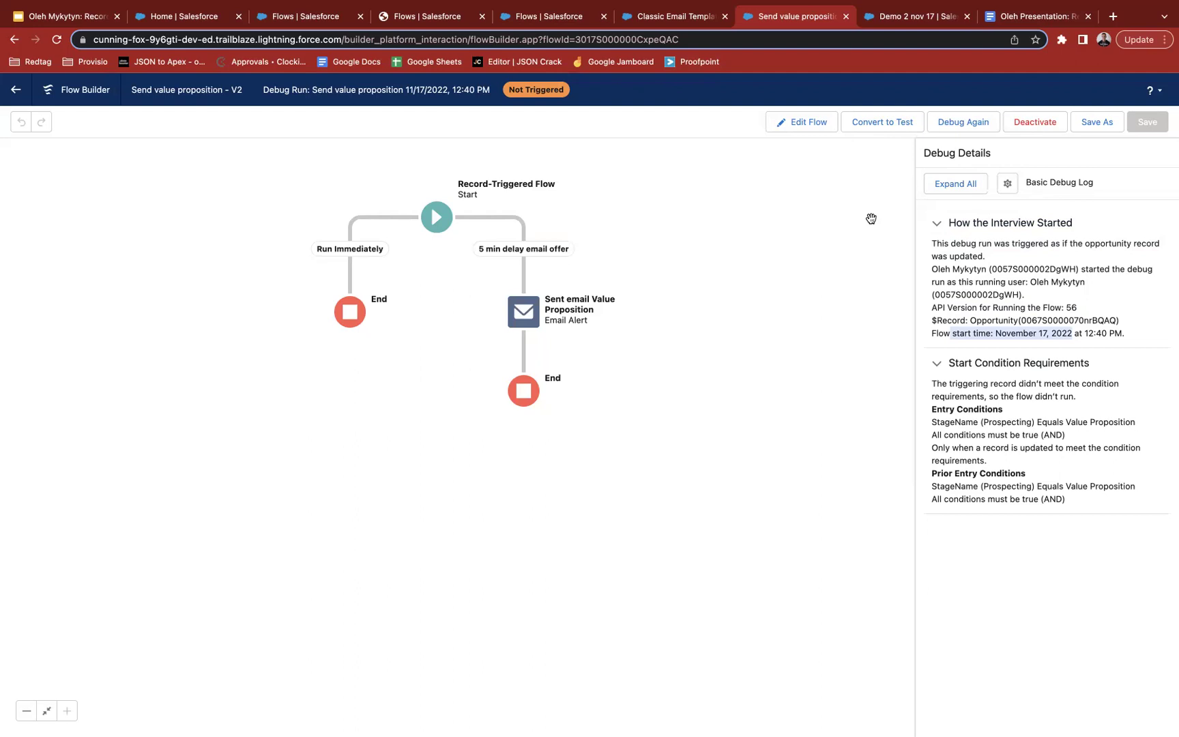
# Back in Google Slides, start the slideshow and advance from Demo Time! to Summary.
pyautogui.click(65, 16)
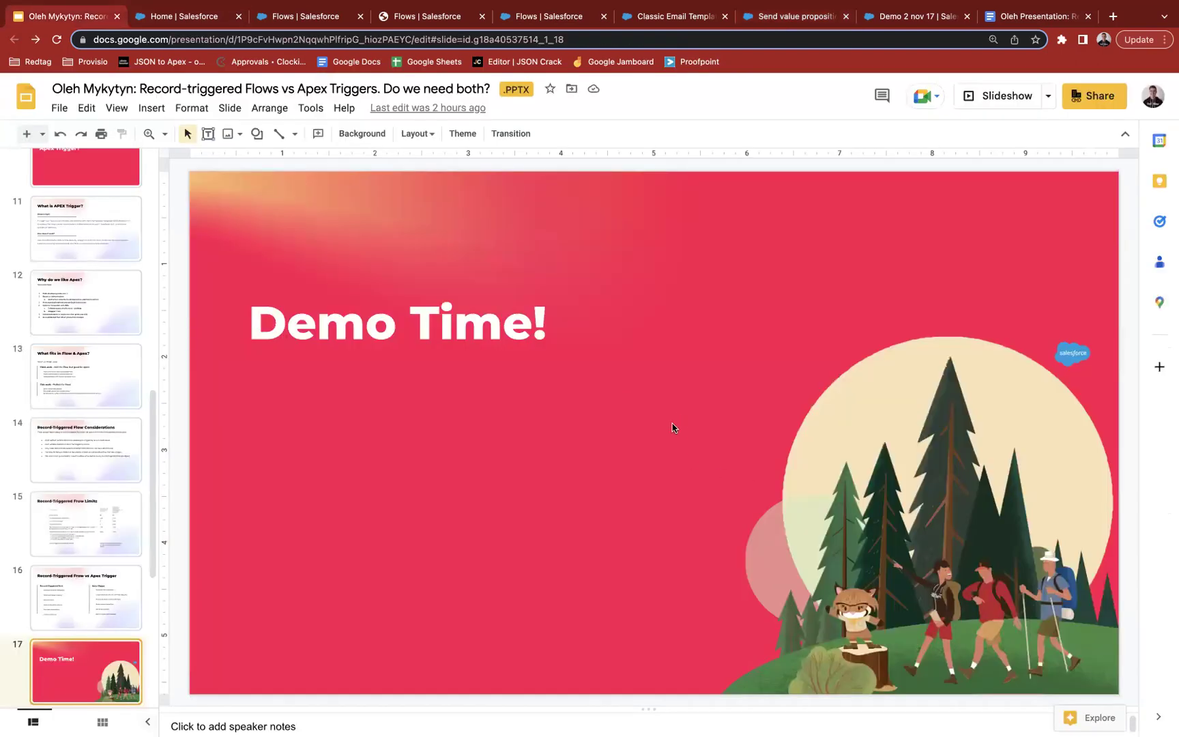
pyautogui.scroll(-3, 106, 560)
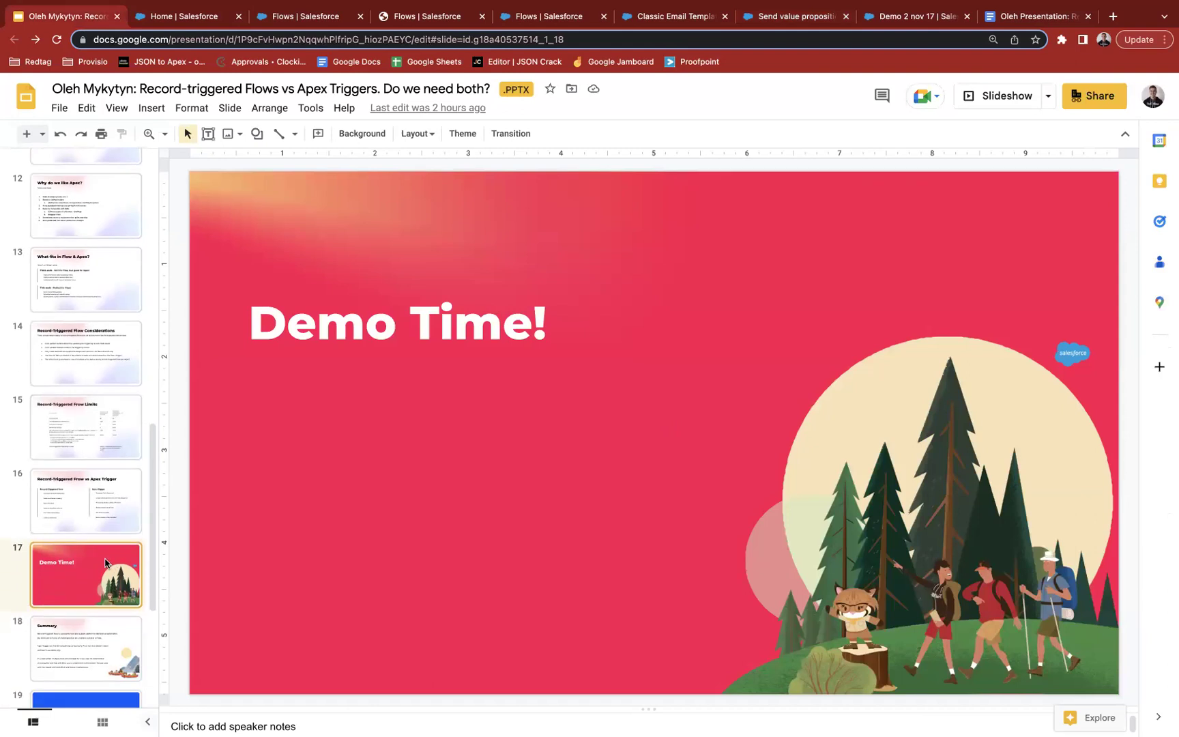
pyautogui.scroll(-4, 105, 560)
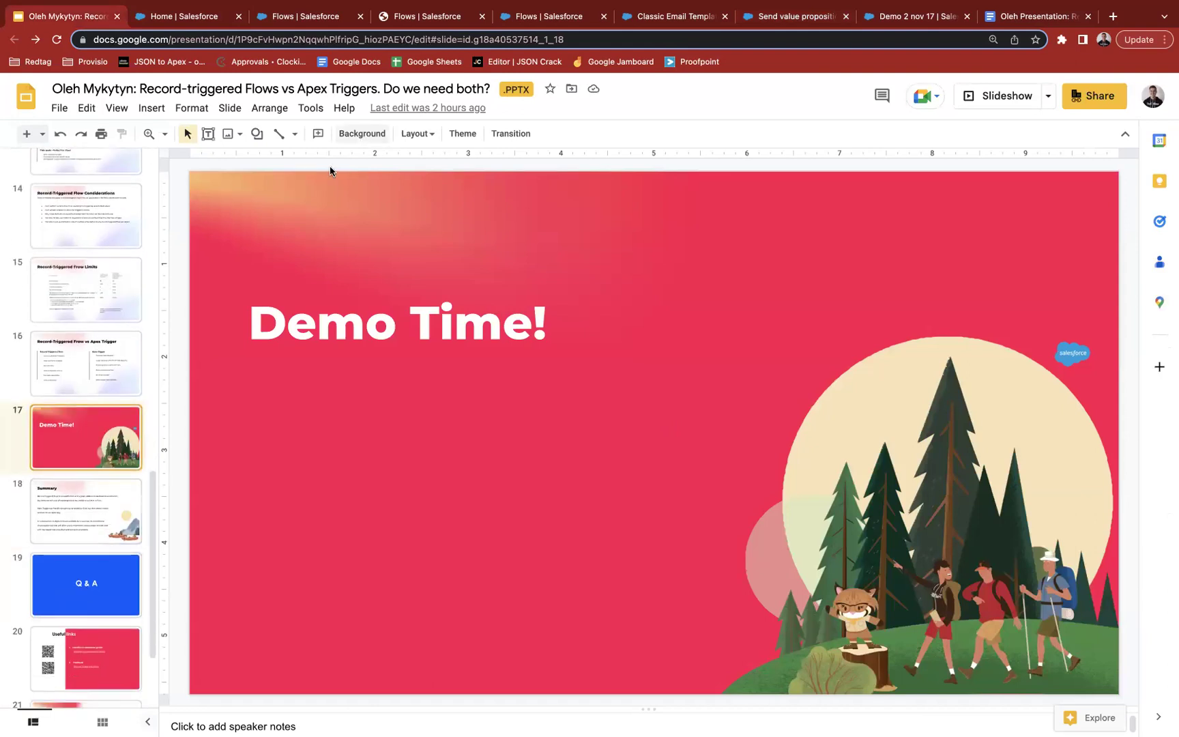
pyautogui.click(1003, 105)
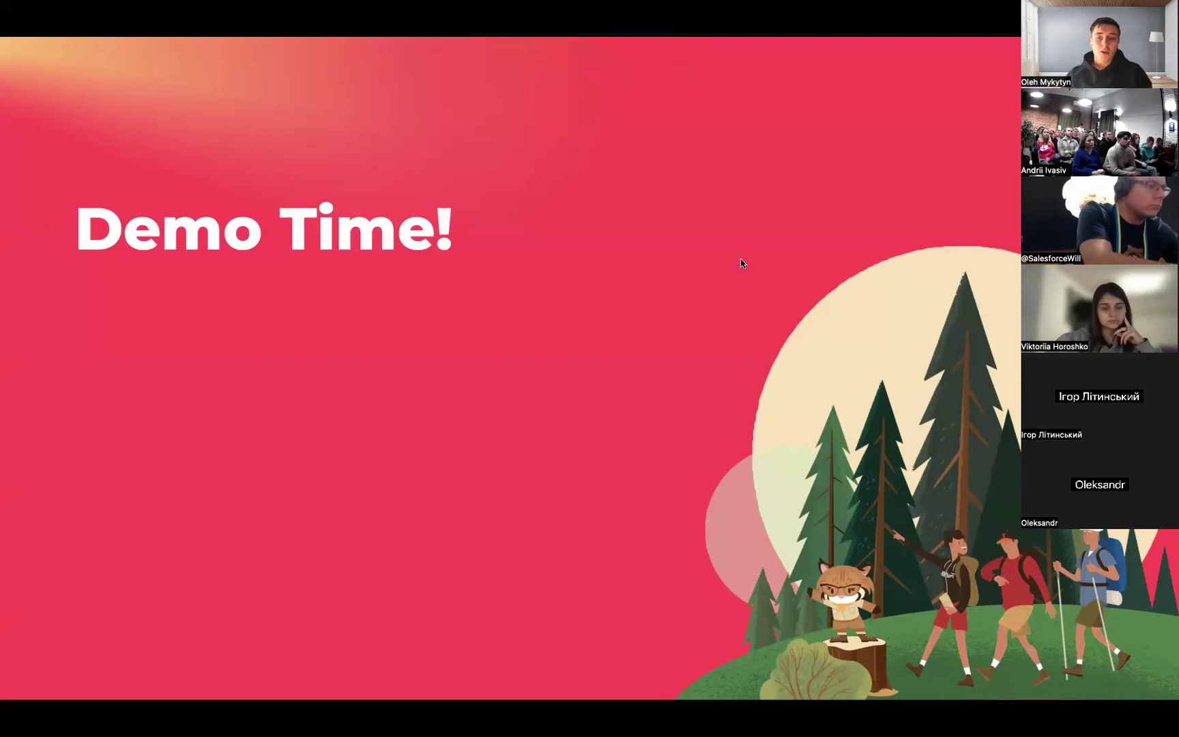
pyautogui.press('Right')
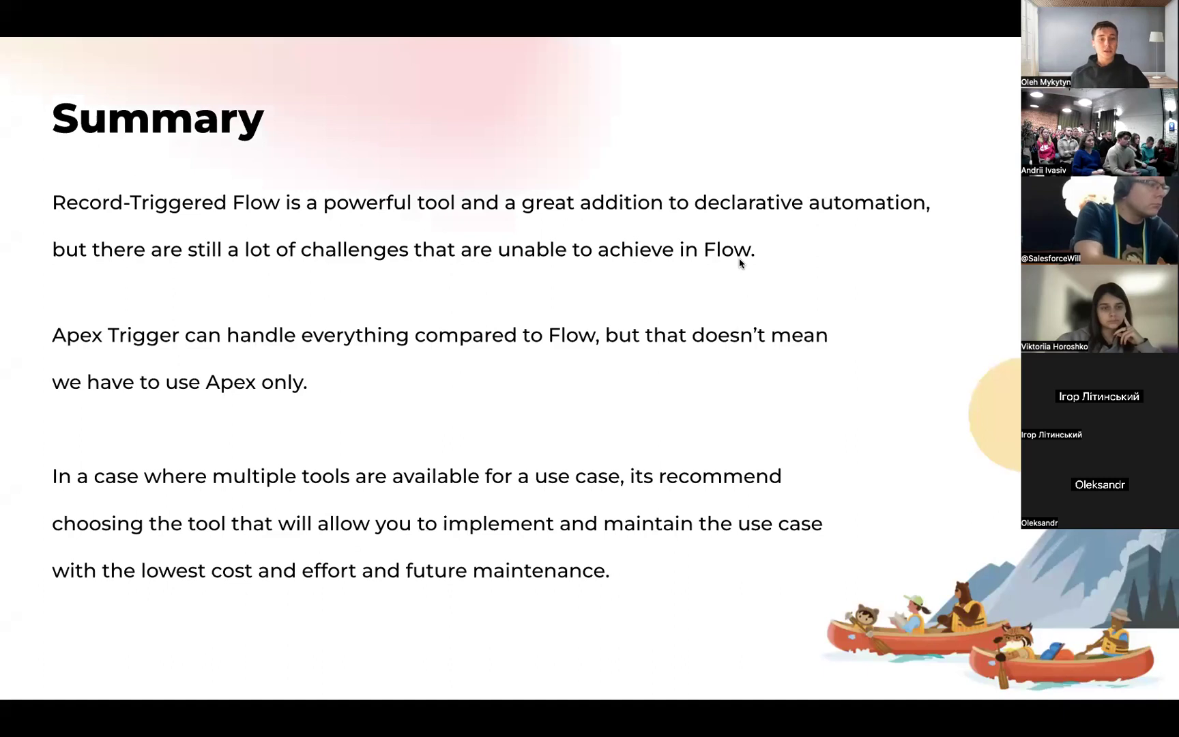